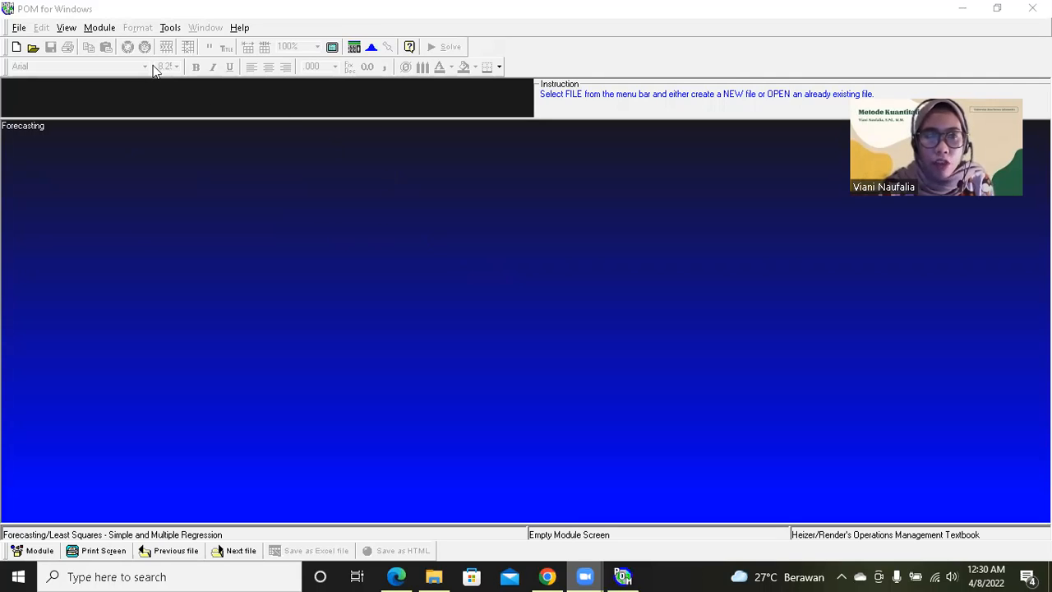
- Switch the active module to Breakeven/Cost-Volume Analysis
click(101, 29)
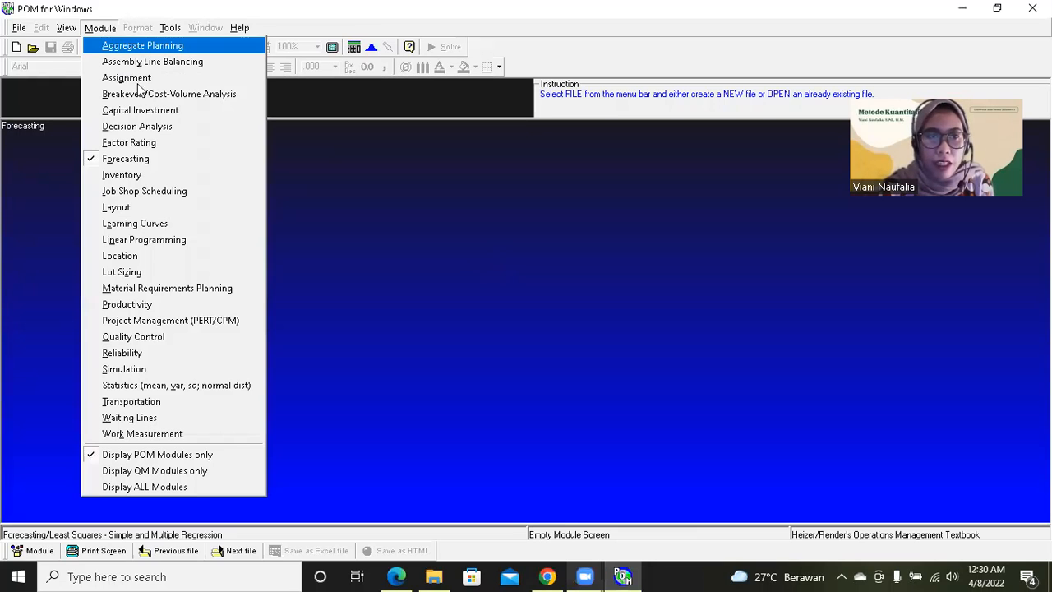
click(236, 97)
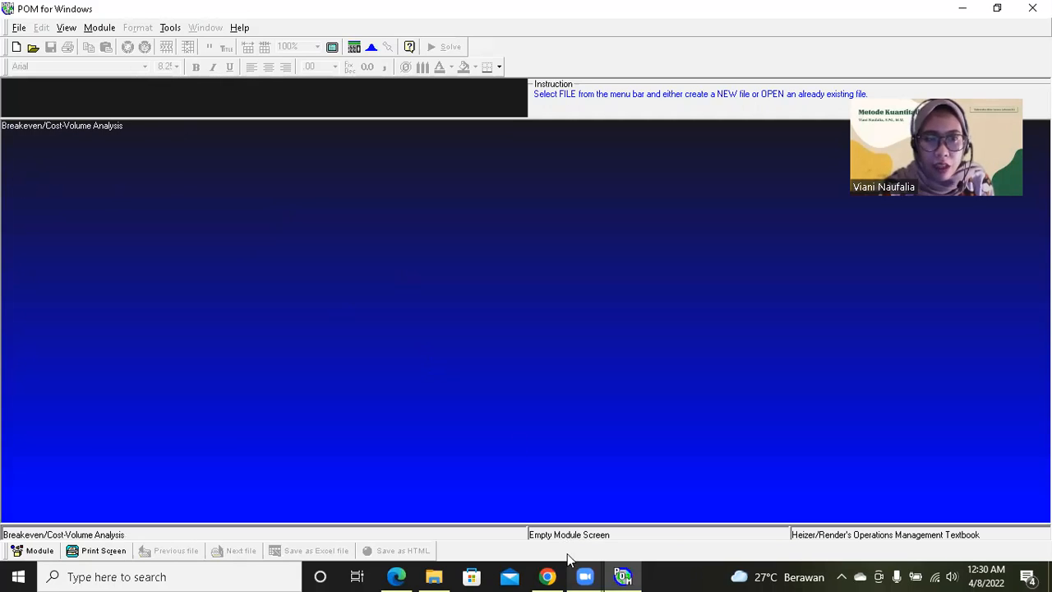
click(585, 576)
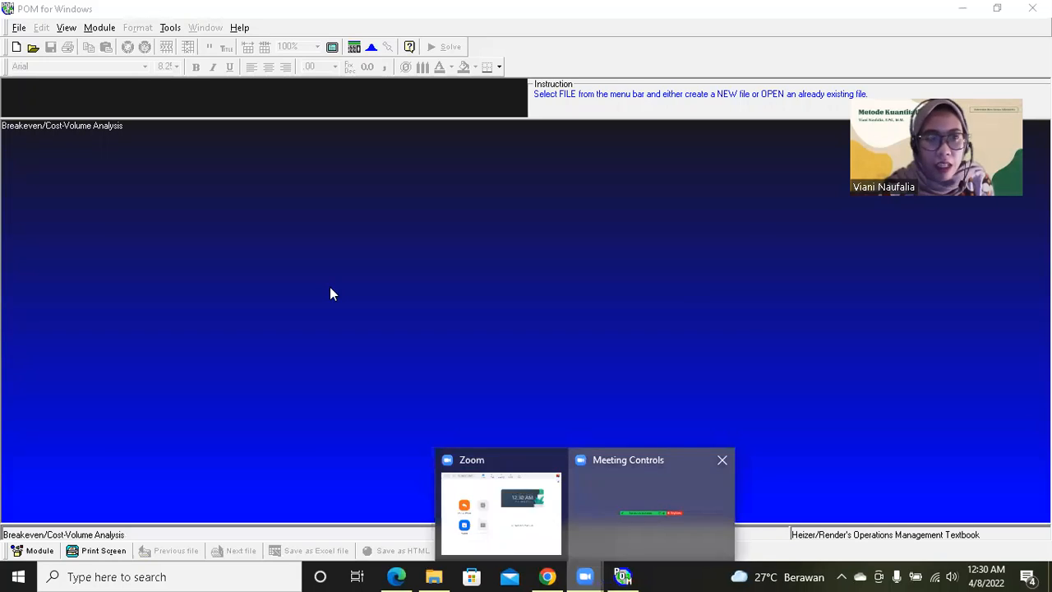
- Create a new Breakeven Analysis (Cost vs. Revenue) data set titled "Toko Baju"
click(15, 28)
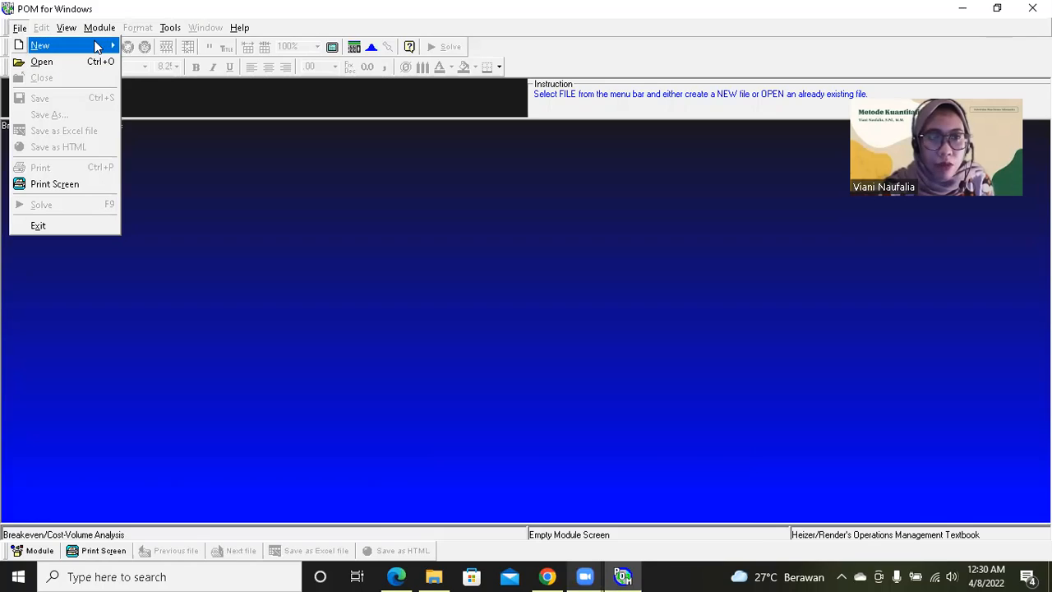
mouse_move(96, 47)
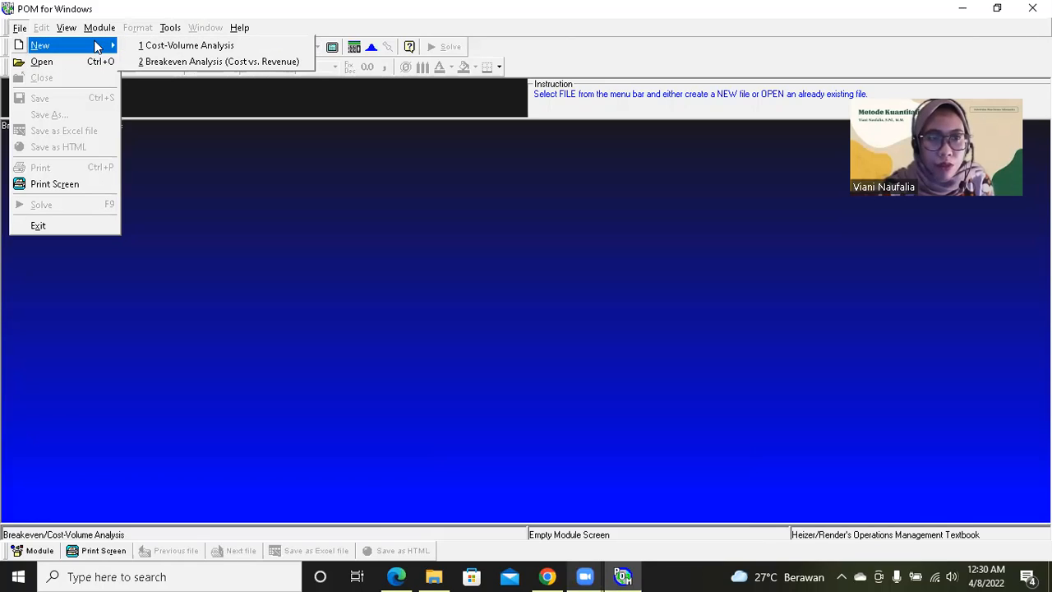
click(227, 64)
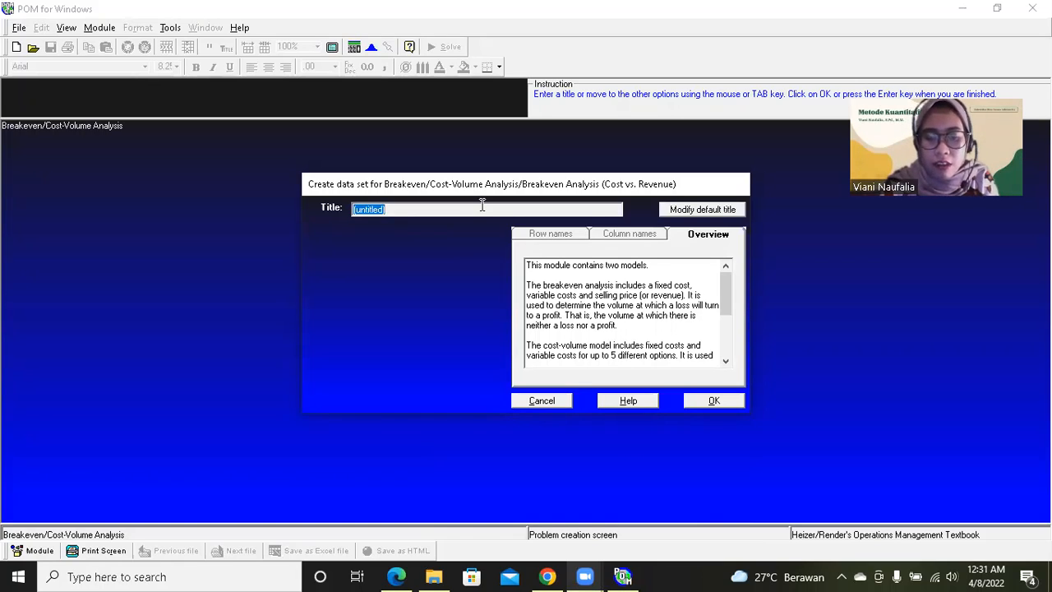
text(Toko )
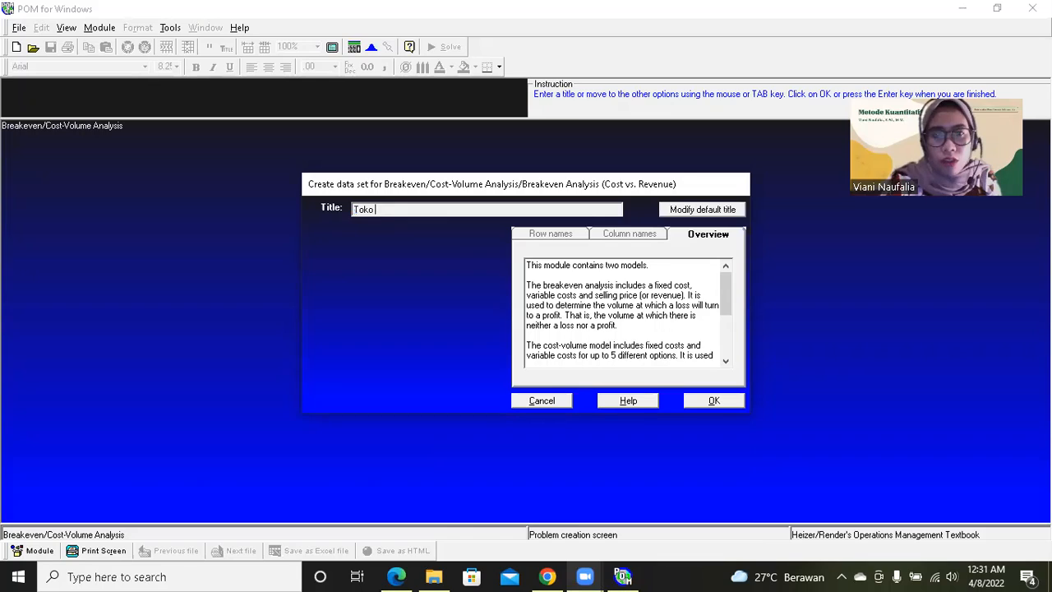
text(Baju)
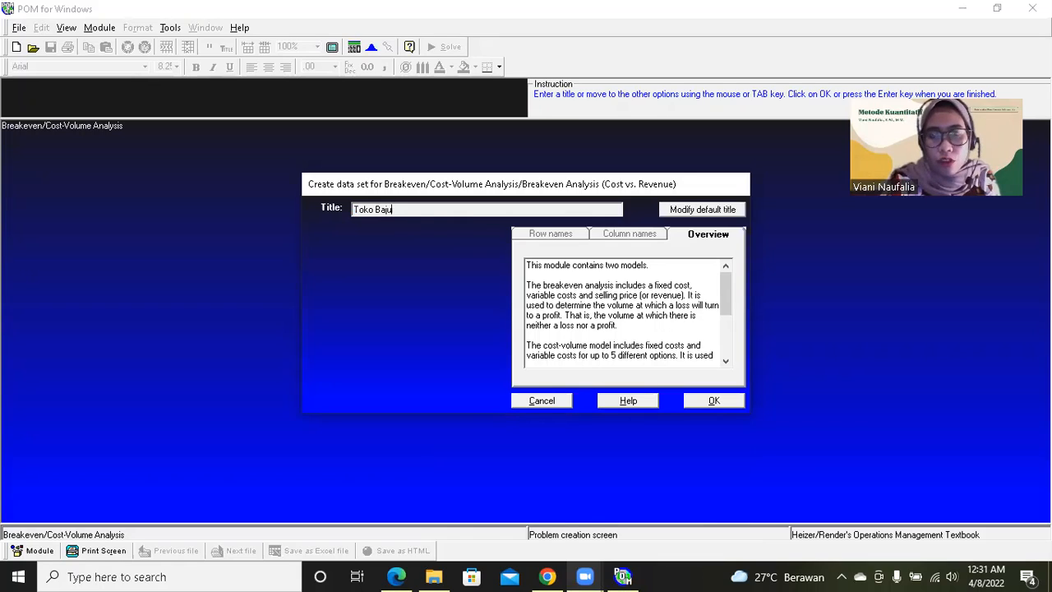
click(729, 399)
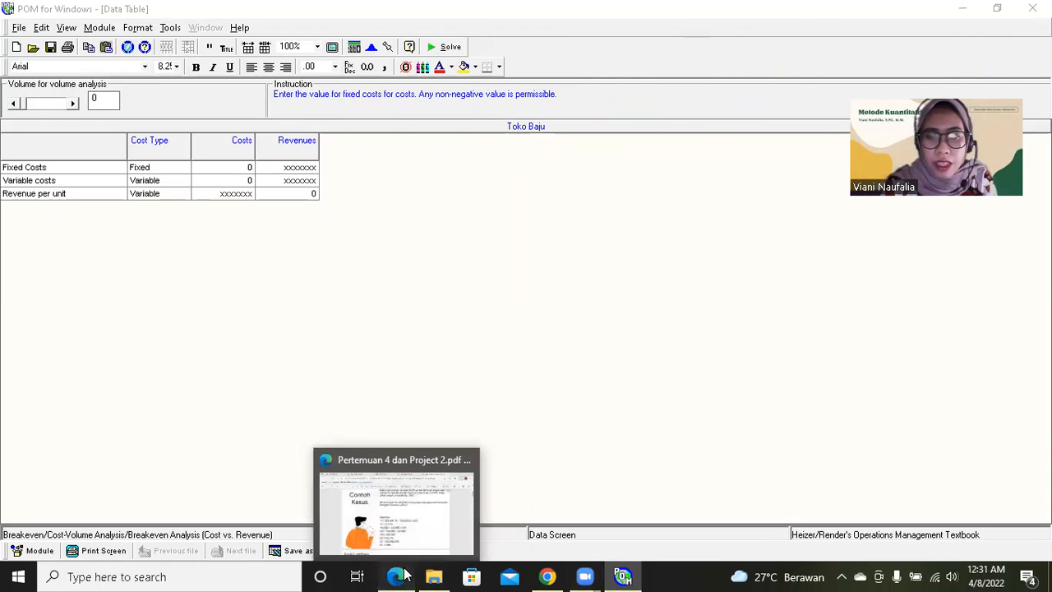
- Consult the bread company example in the Edge PDF and enter 150000 as the fixed costs in POM for Windows
click(397, 503)
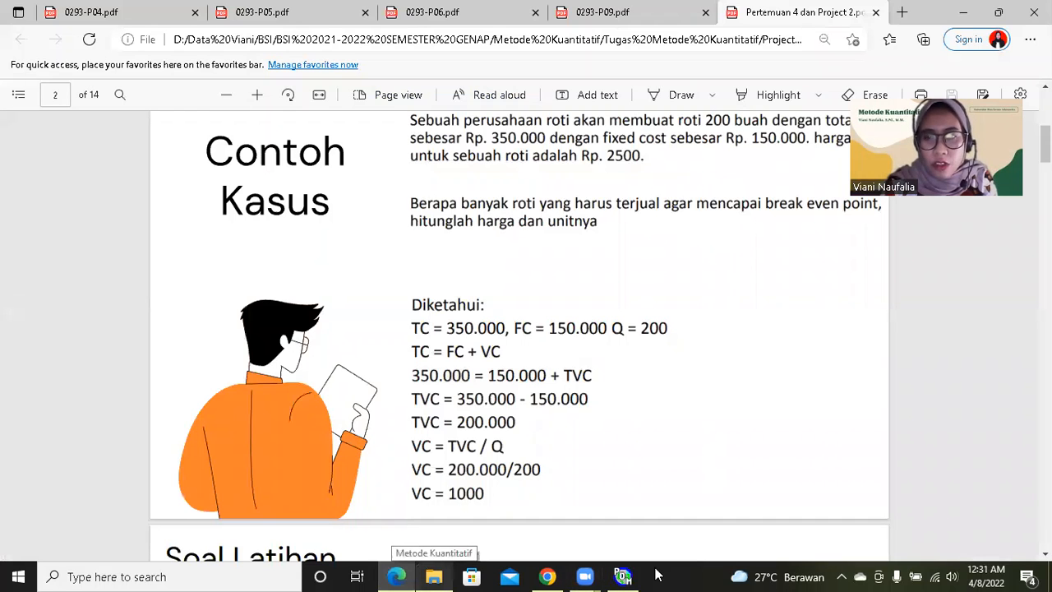
click(620, 576)
text(15000)
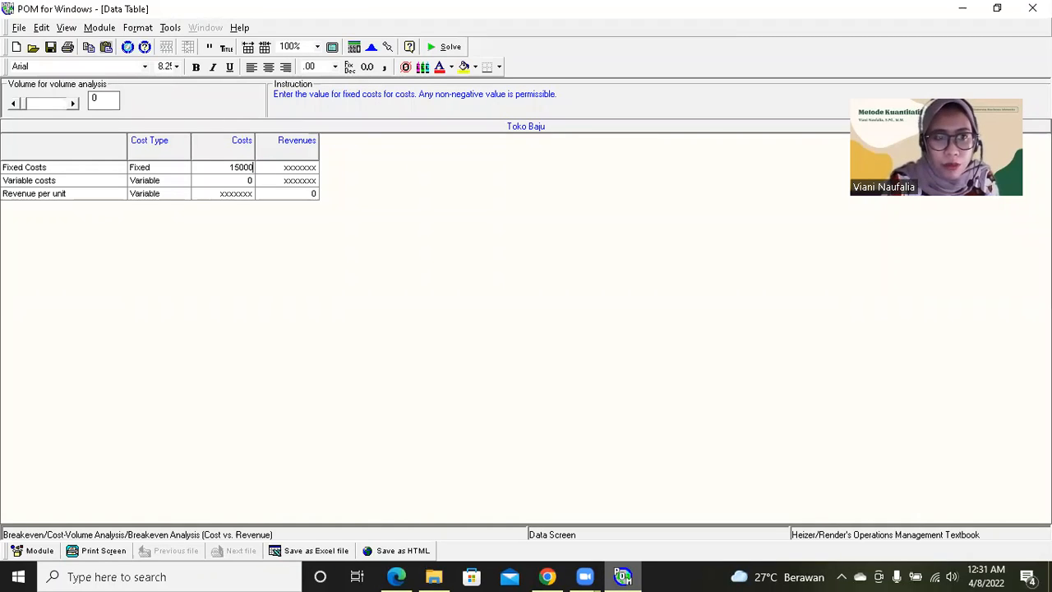
text(0)
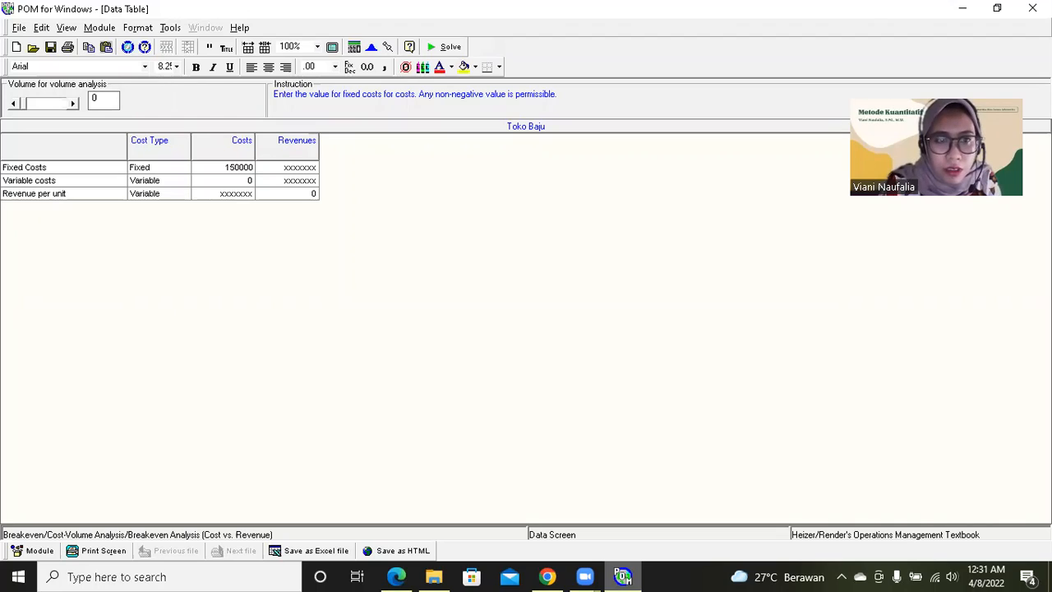
- Check the unit variable cost in the Edge PDF example and set the variable costs to 1000 in POM for Windows
click(398, 575)
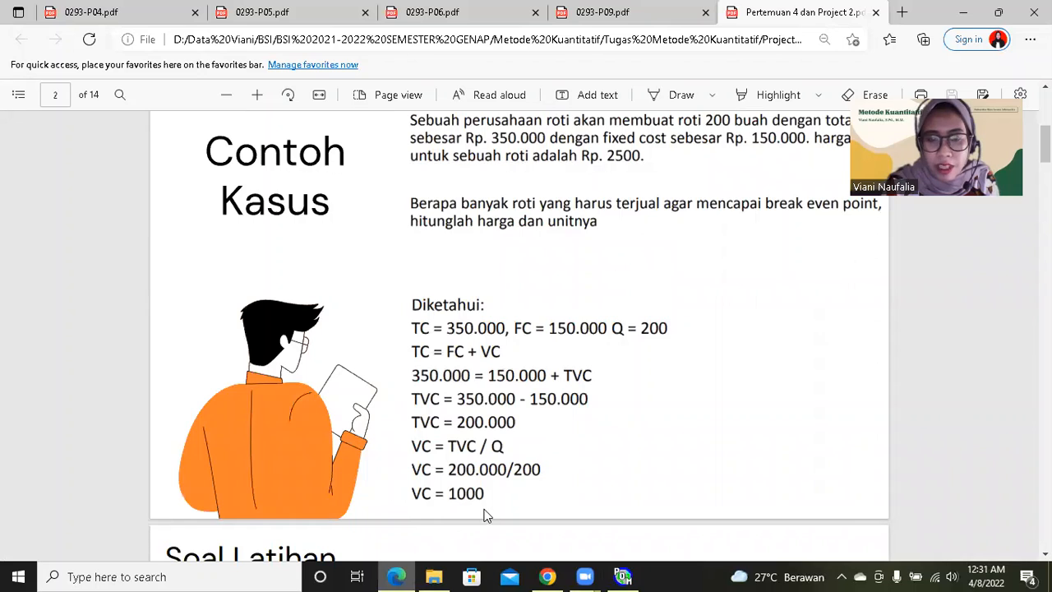
click(623, 576)
click(234, 180)
text(1000)
- Look up the selling price in the Edge PDF example and set the revenue per unit to 2500 in POM for Windows
click(311, 193)
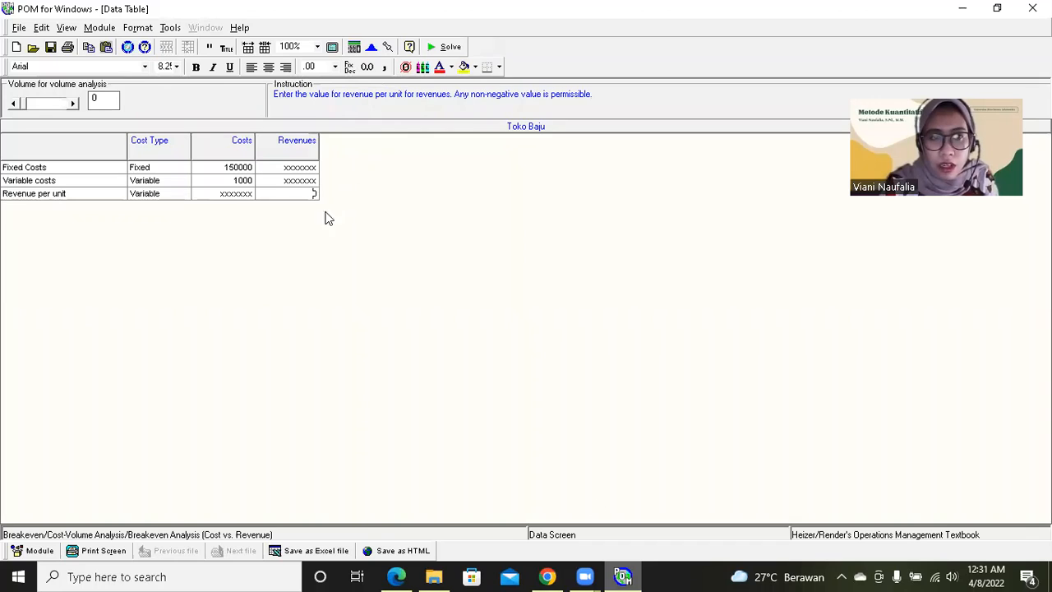
click(397, 577)
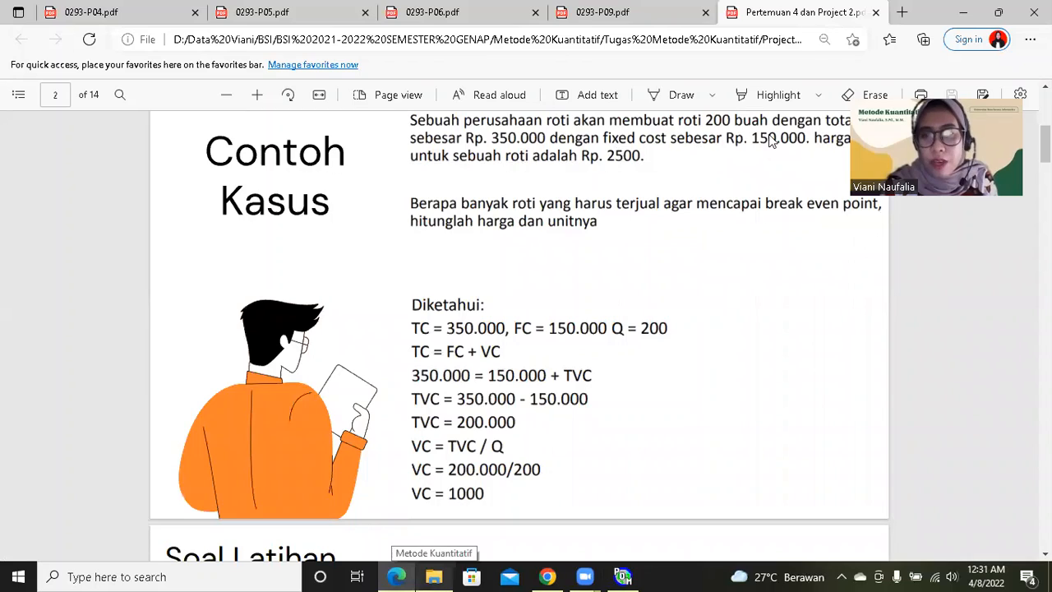
click(625, 576)
text(2500)
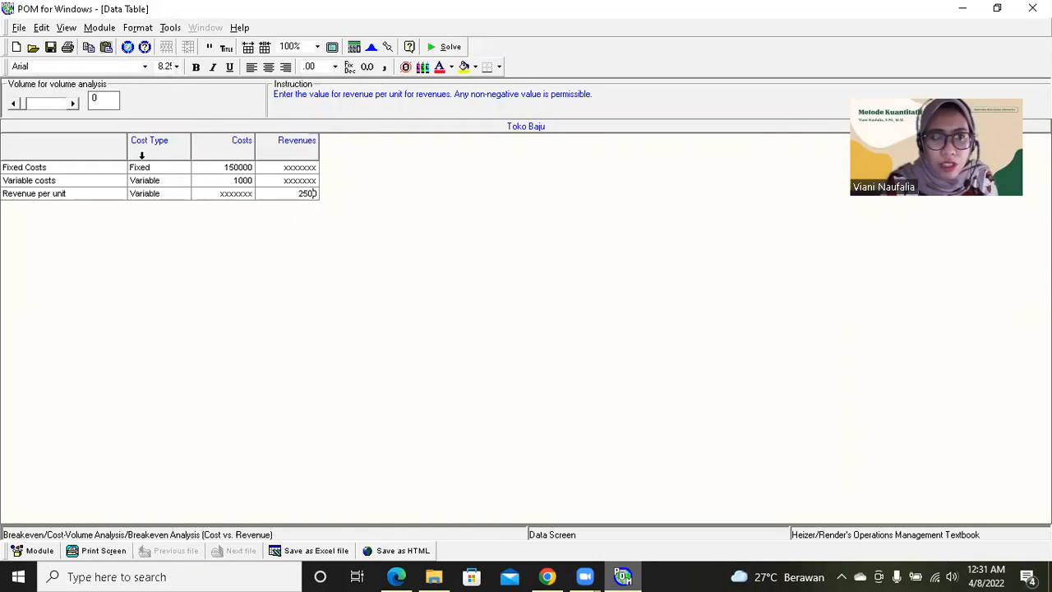
- Solve the Toko Baju data set and review its breakeven graph and results table
click(451, 47)
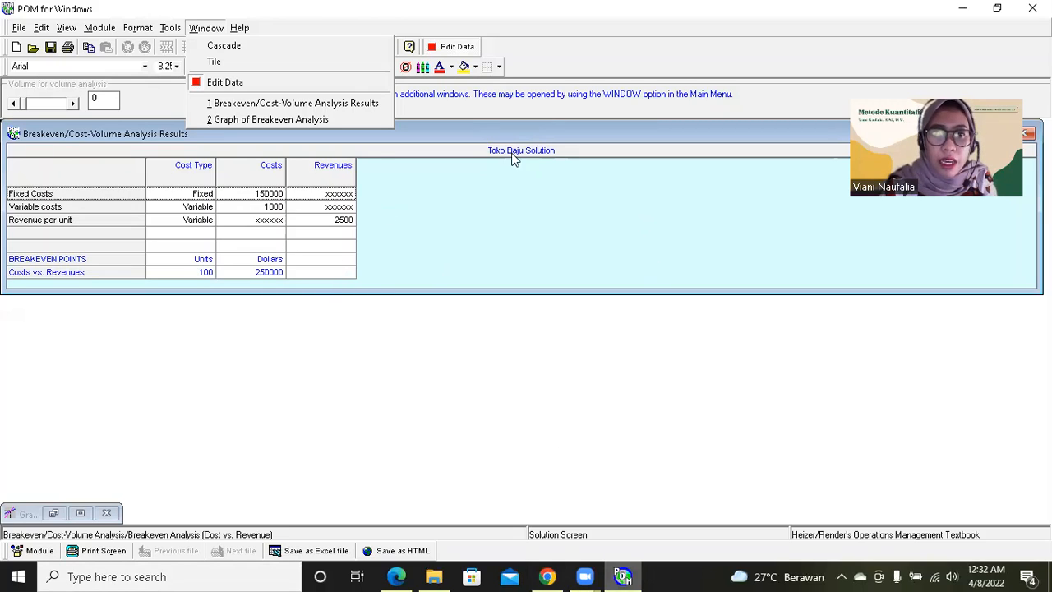
click(328, 121)
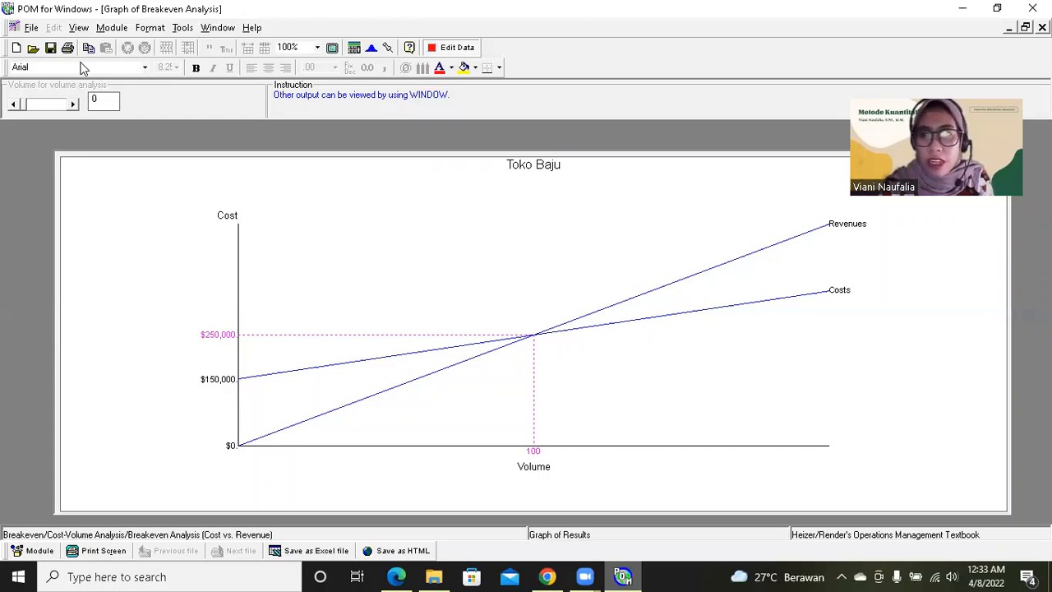
key(ctrl+F6)
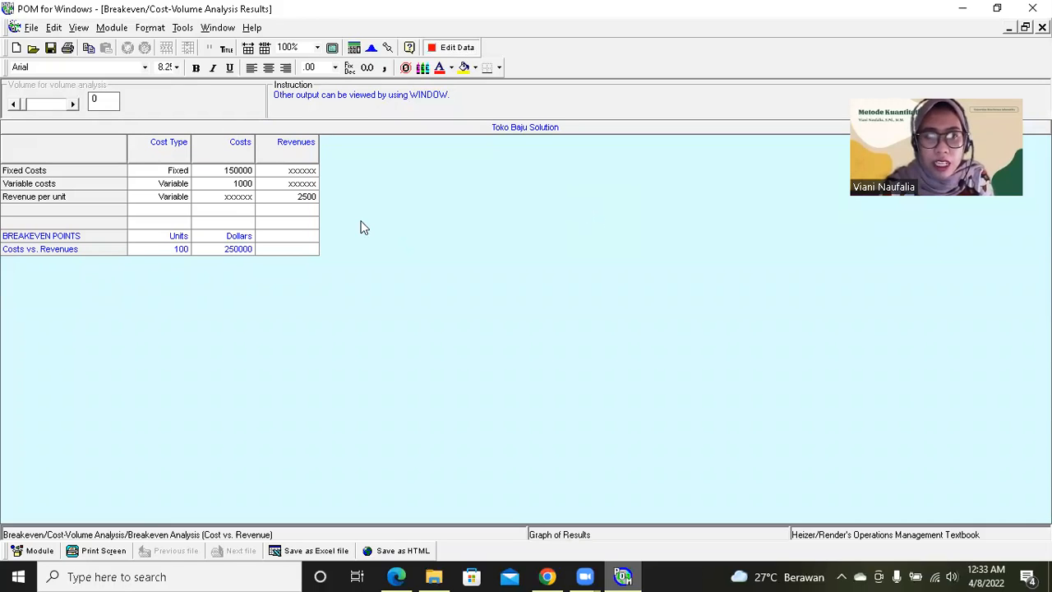
click(112, 28)
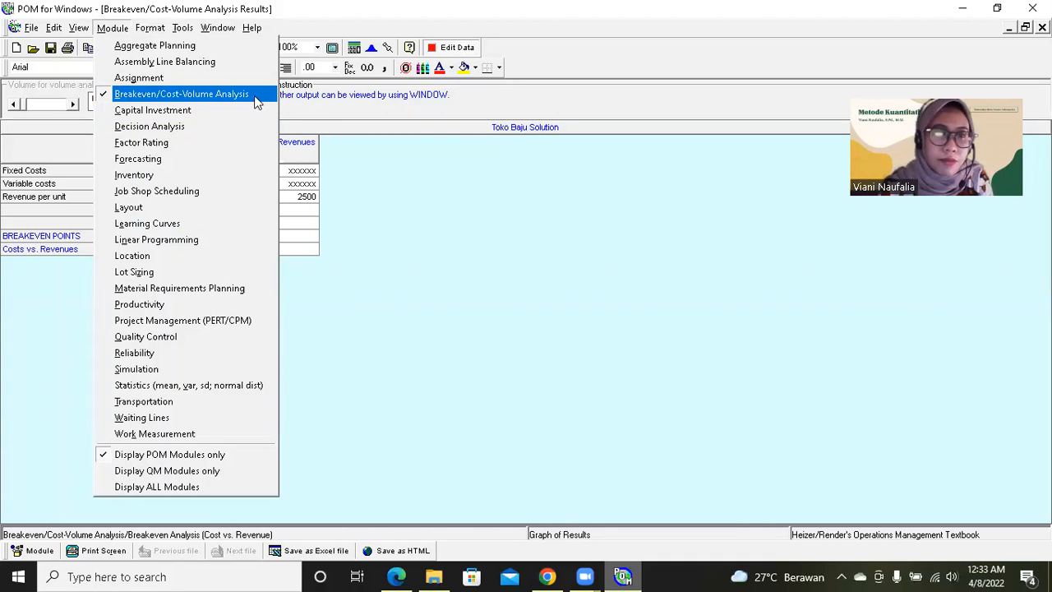
mouse_move(33, 28)
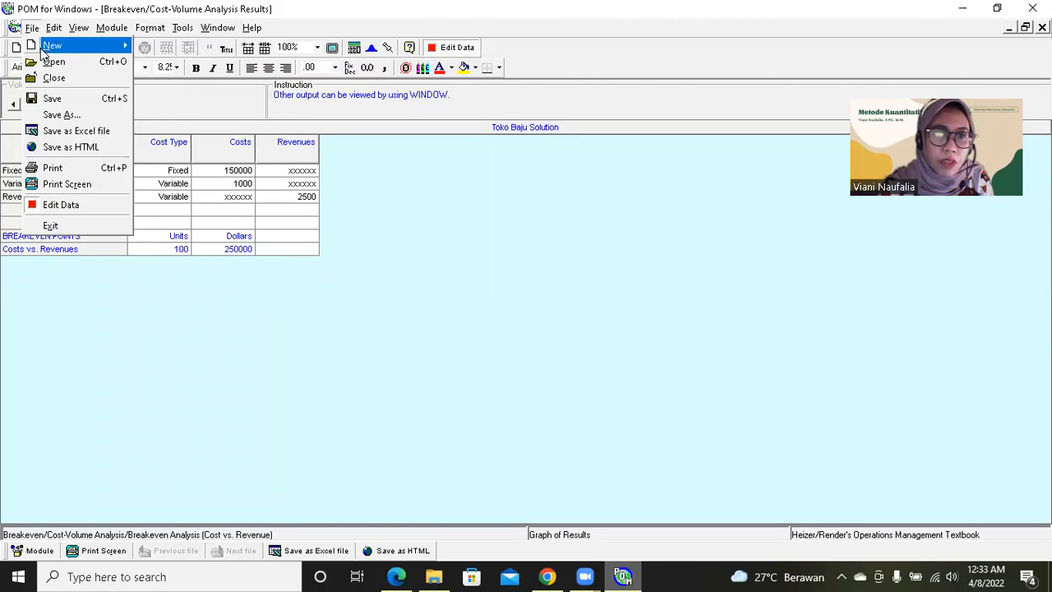
mouse_move(70, 48)
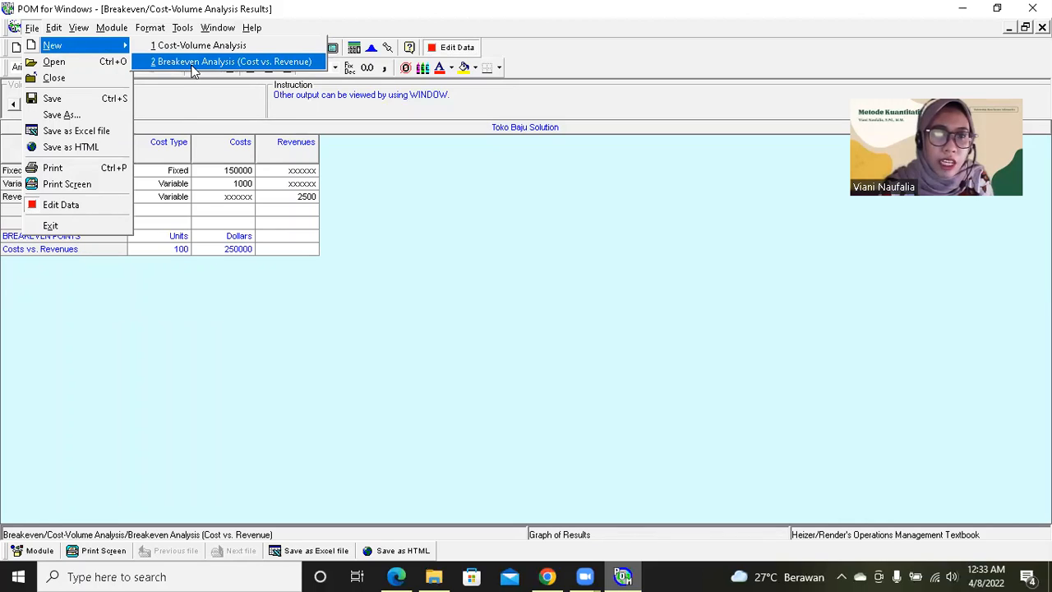
click(500, 225)
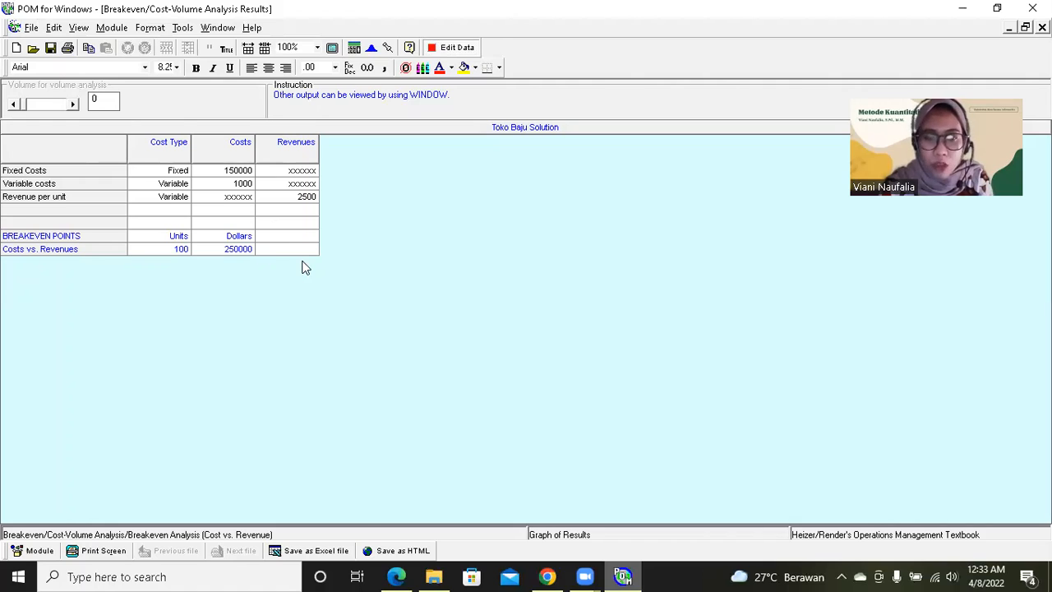
- Switch to the PDF in Edge and look through practice problems 1 to 5 up to the Forecasting section
click(394, 571)
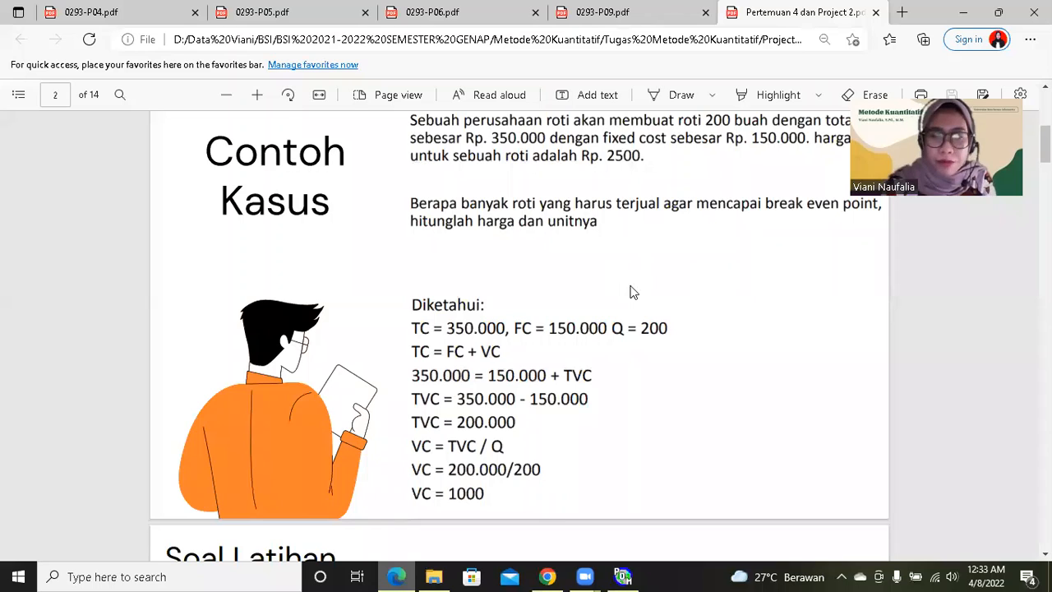
scroll(633, 291, down, 5)
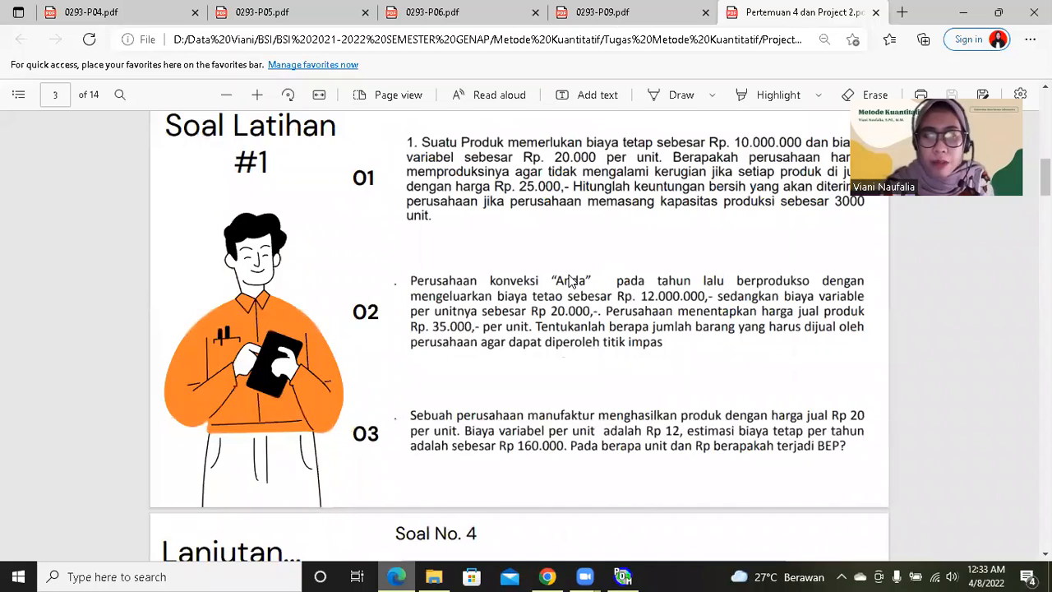
scroll(571, 281, down, 5)
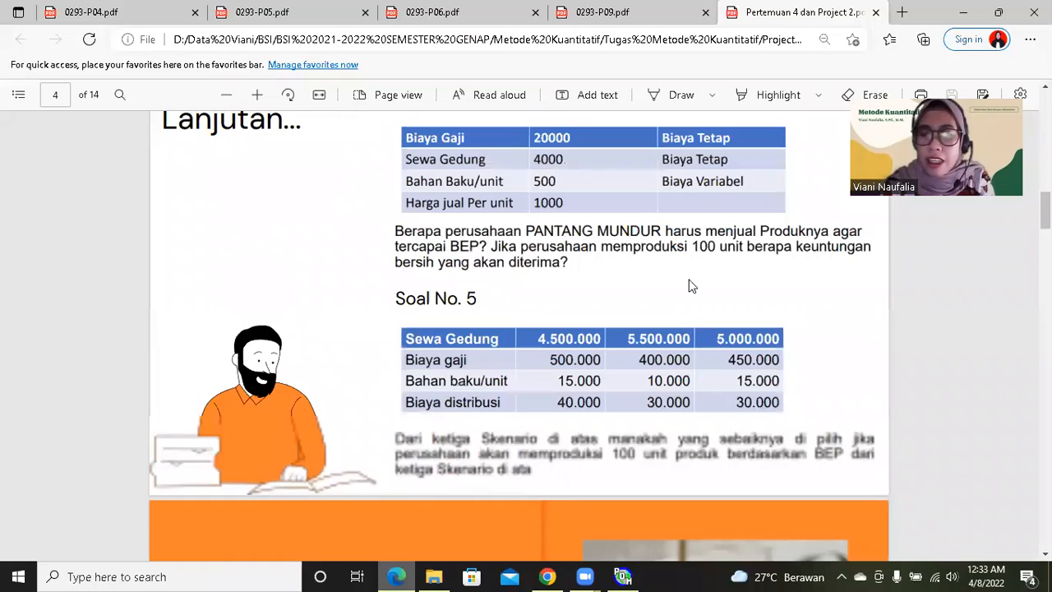
scroll(667, 272, up, 1)
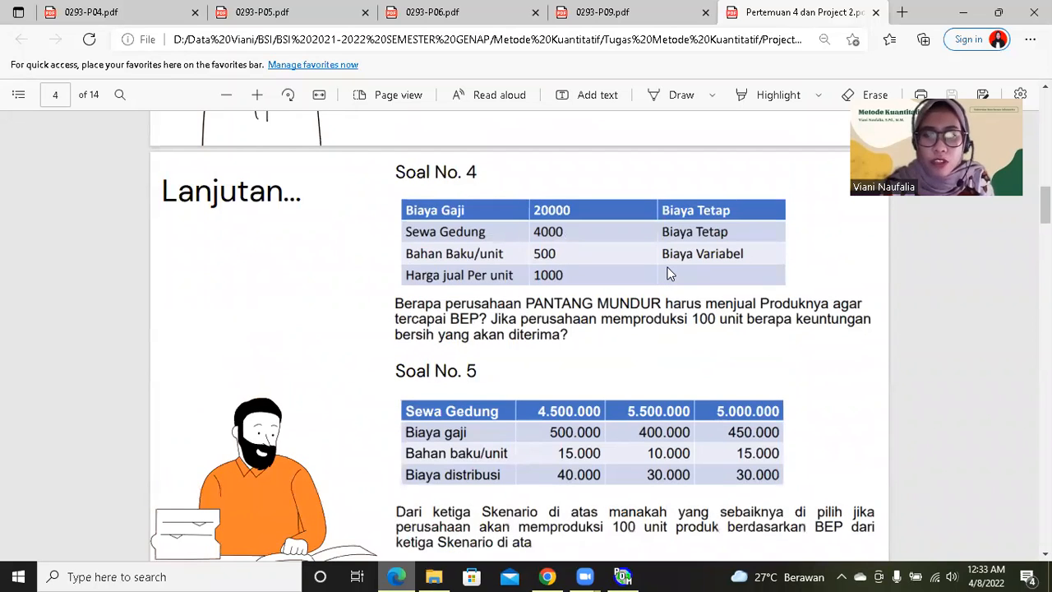
scroll(667, 274, down, 1)
scroll(670, 273, down, 2)
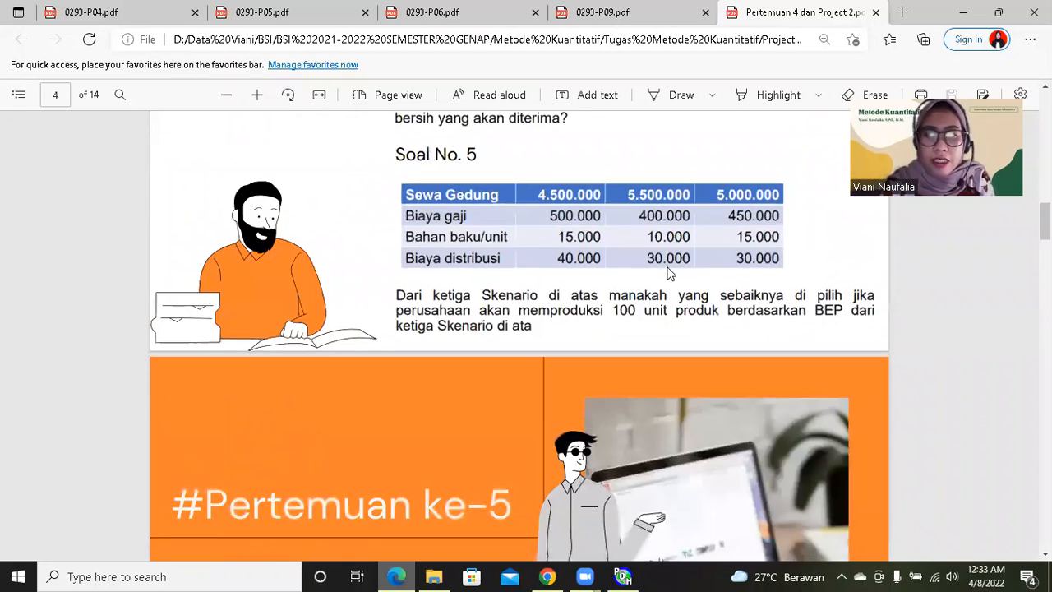
scroll(666, 271, down, 2)
scroll(667, 274, down, 1)
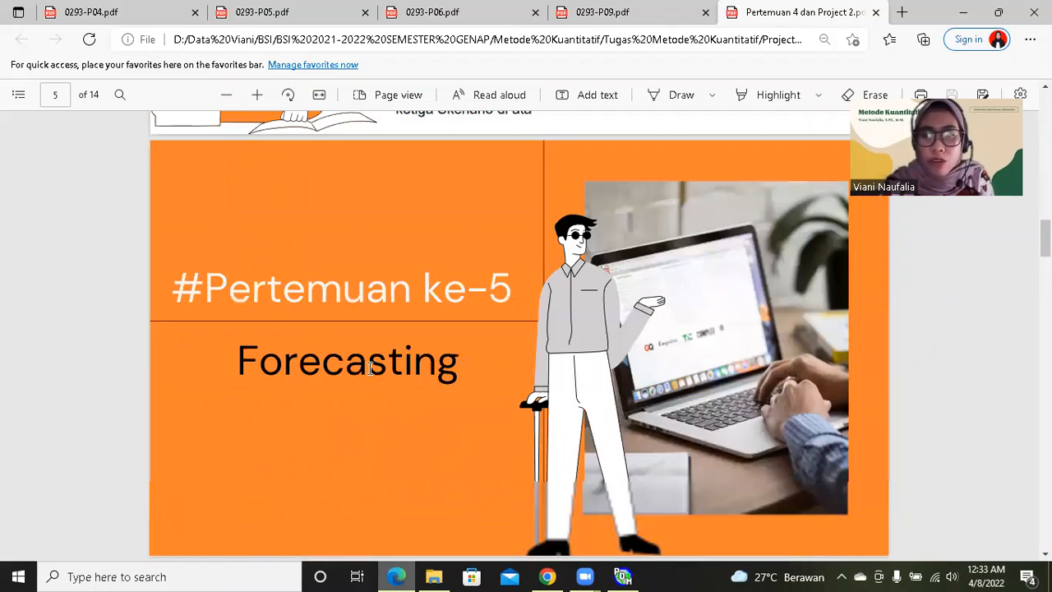
scroll(528, 340, down, 3)
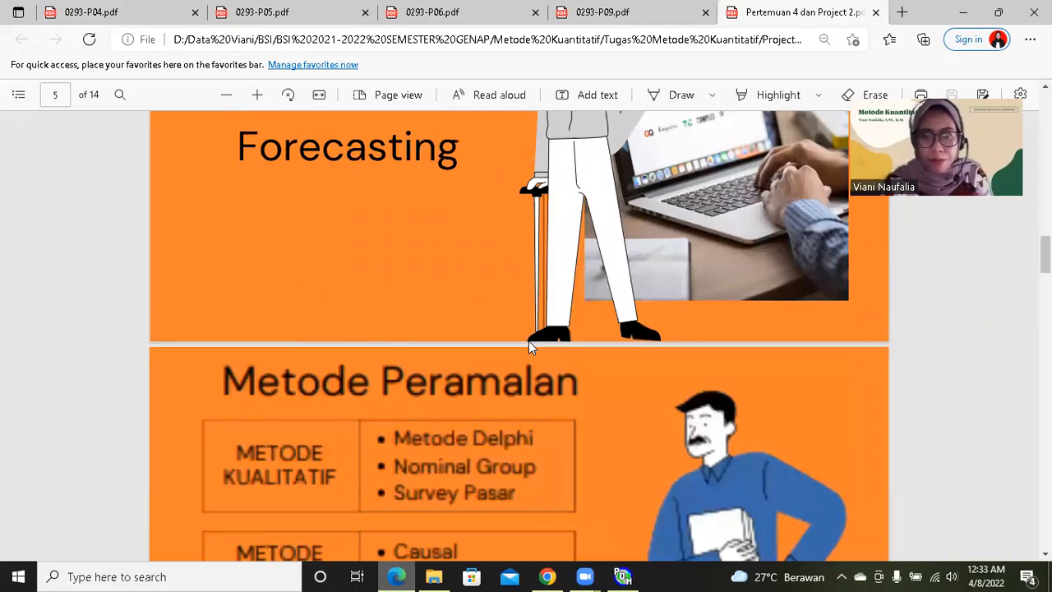
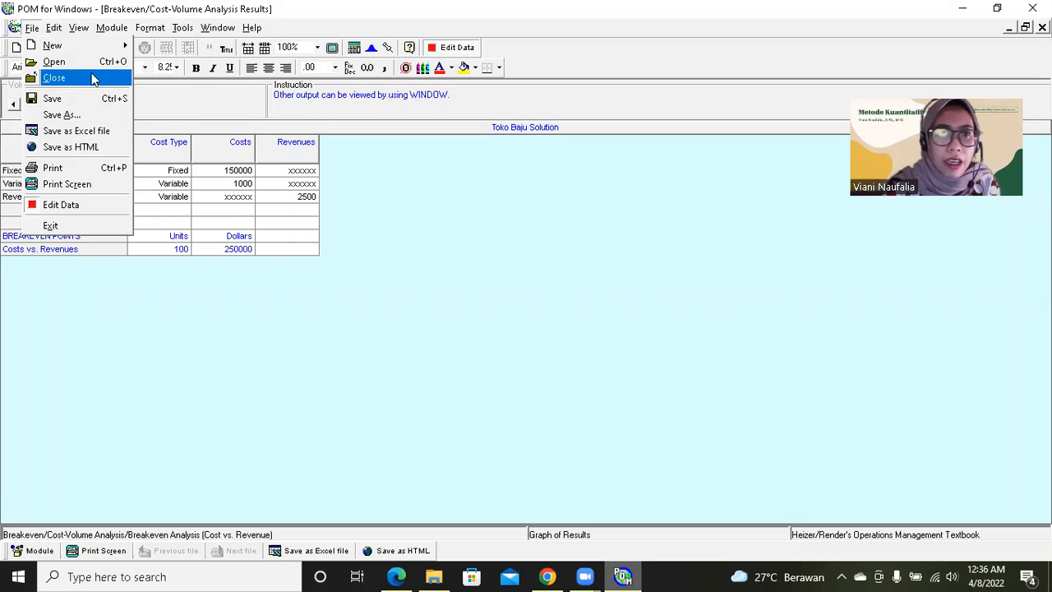
- Close the Toko Baju data set without saving it and switch to the Forecasting module
click(100, 79)
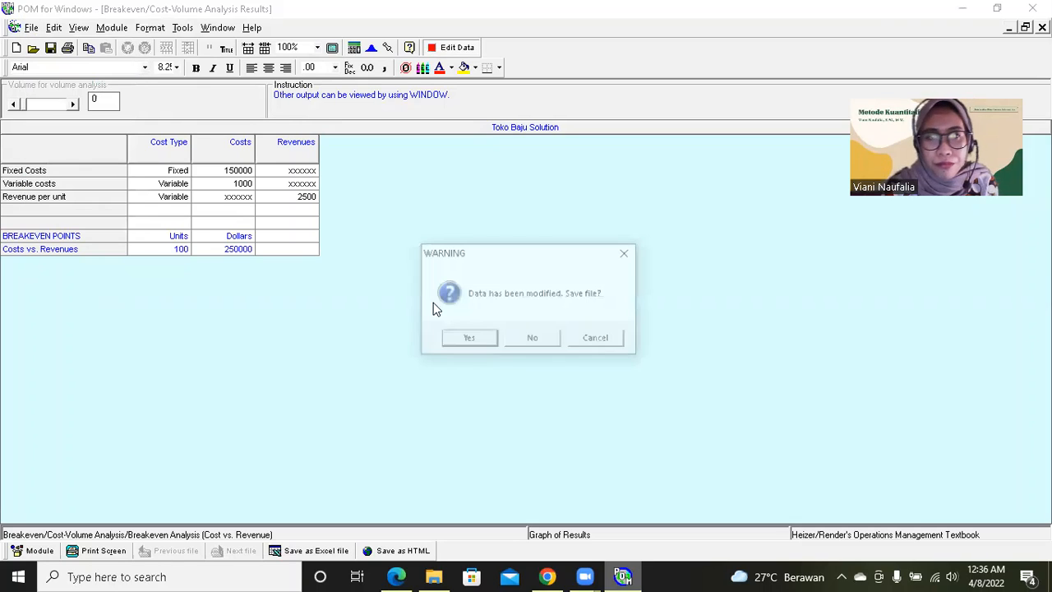
click(532, 339)
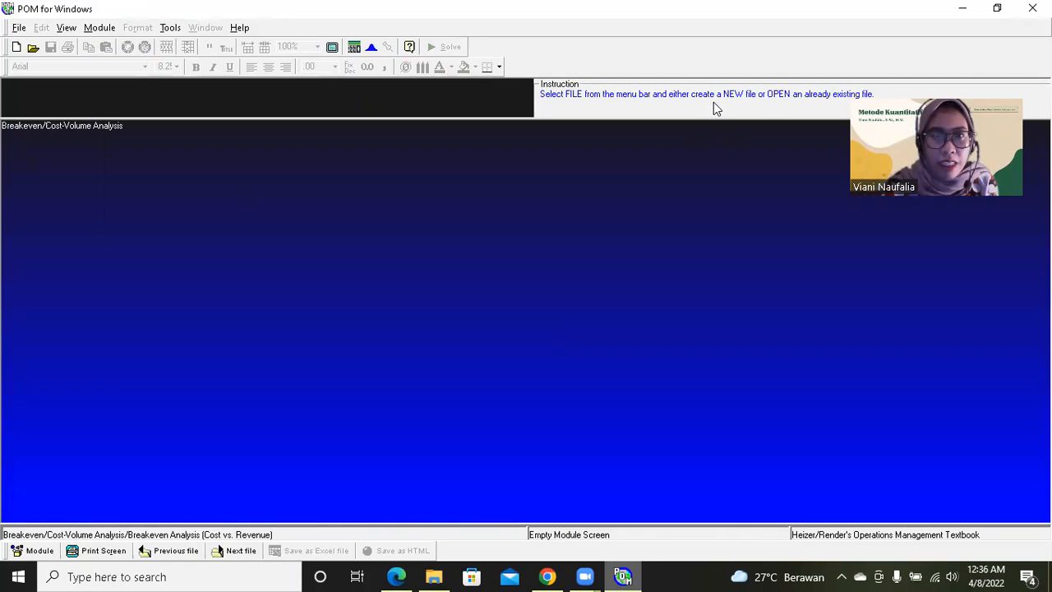
click(97, 28)
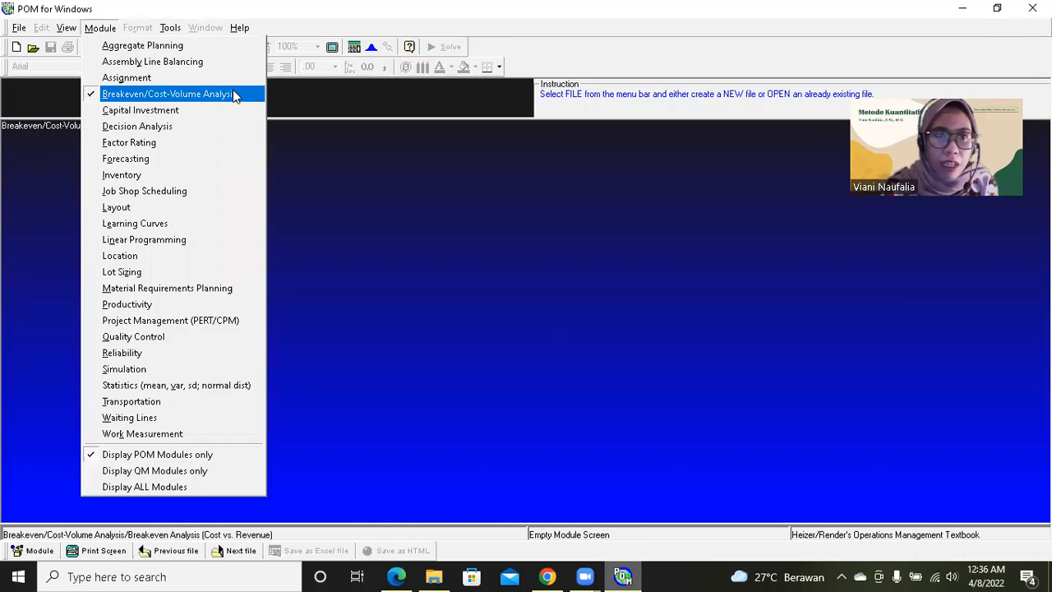
click(217, 159)
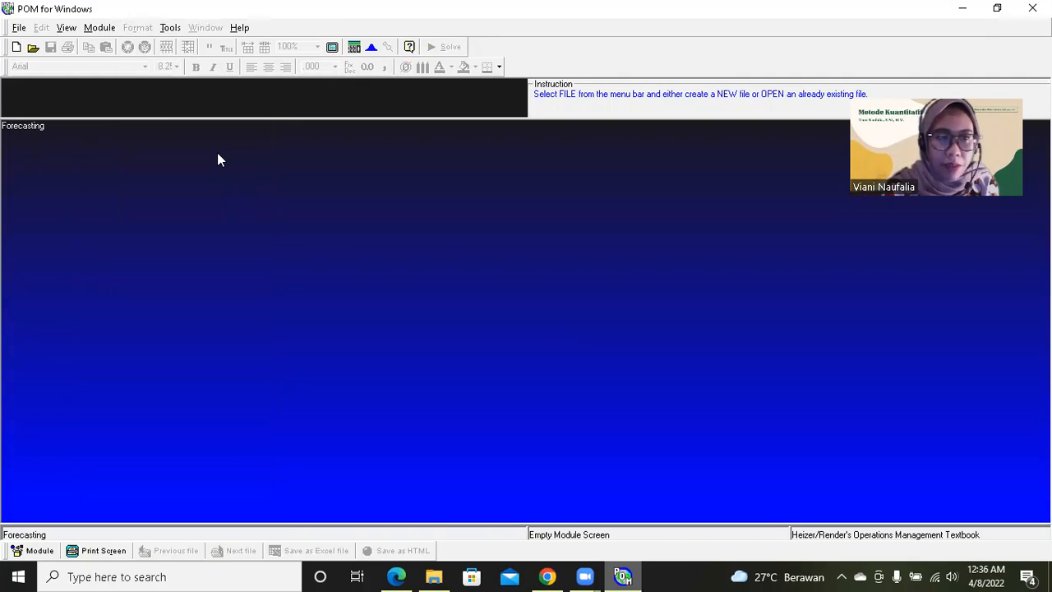
- Create a Time Series Analysis data set titled Contoh Kasus 2 with 6 past periods, checking the Naive Approach example in the Edge PDF
click(16, 47)
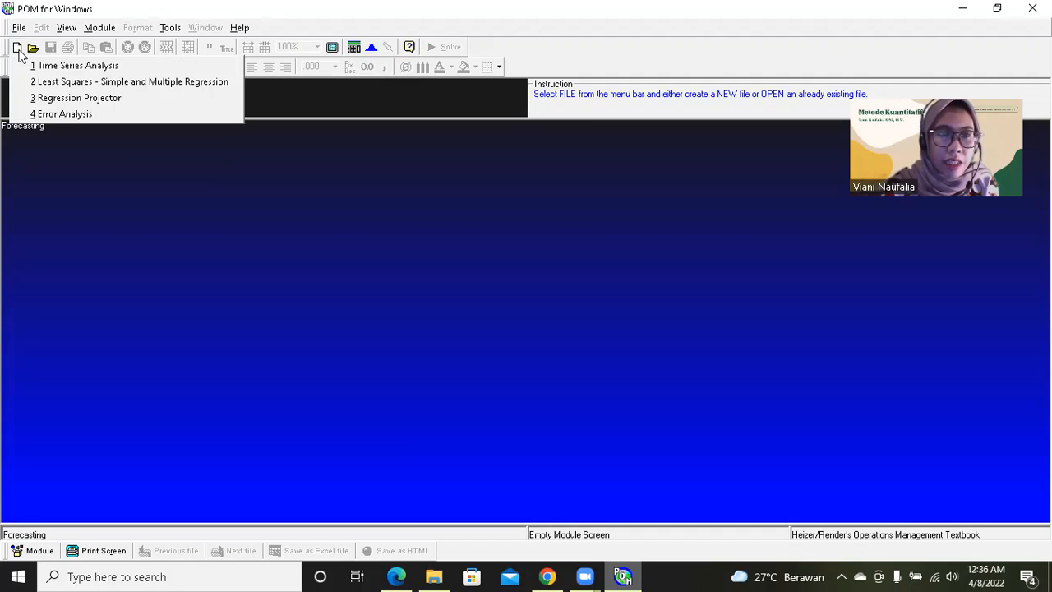
click(74, 65)
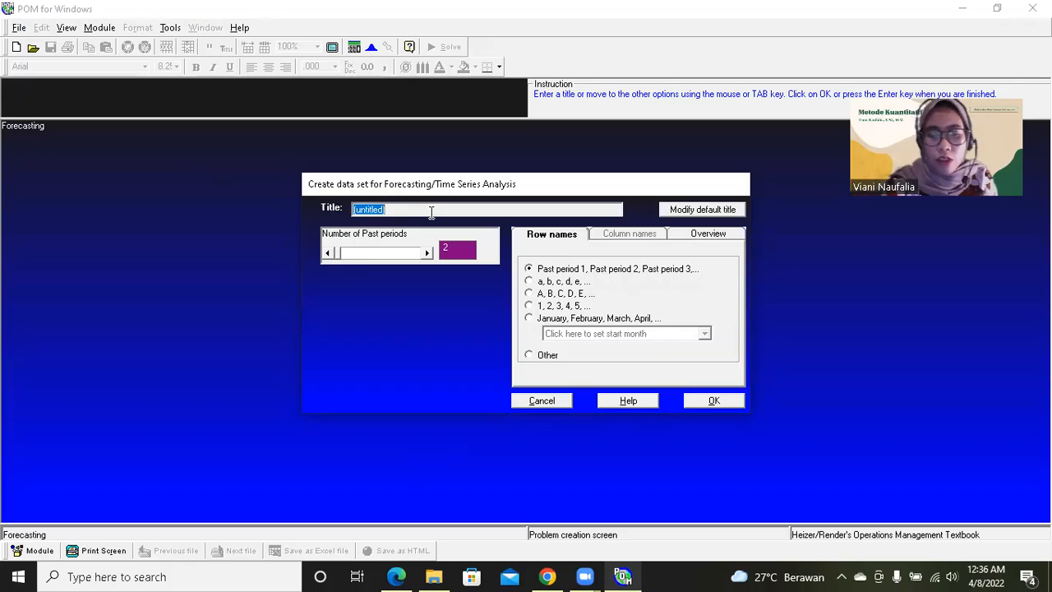
text(Kasus 2)
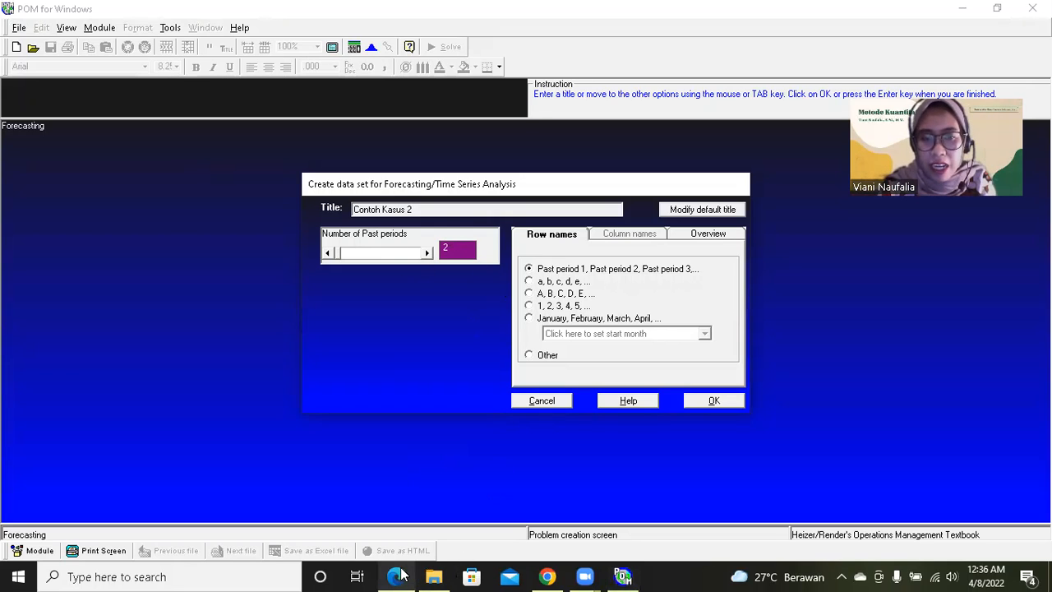
key(alt+Tab)
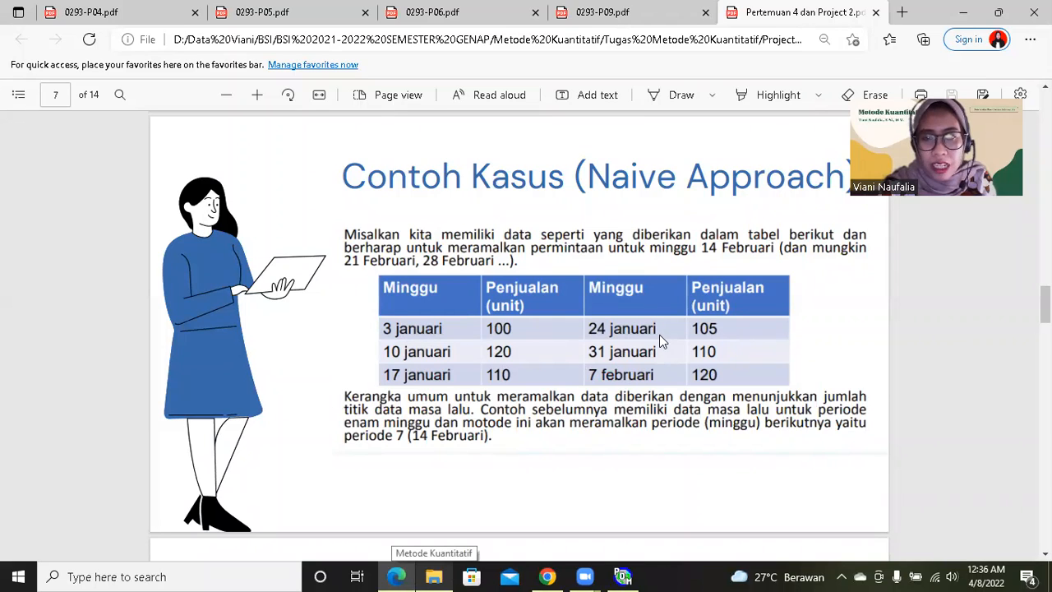
click(625, 575)
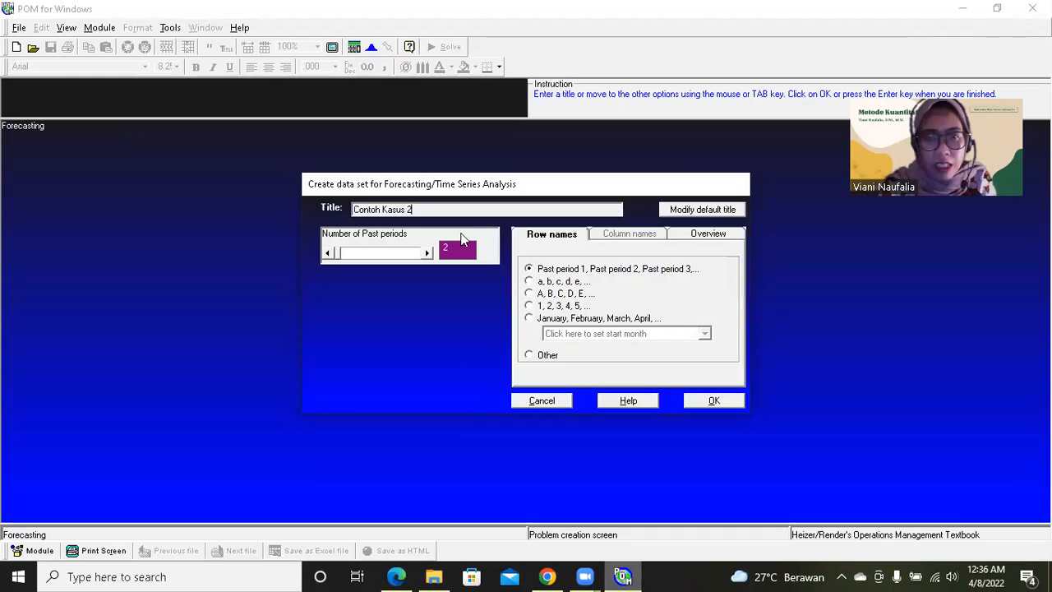
text(6)
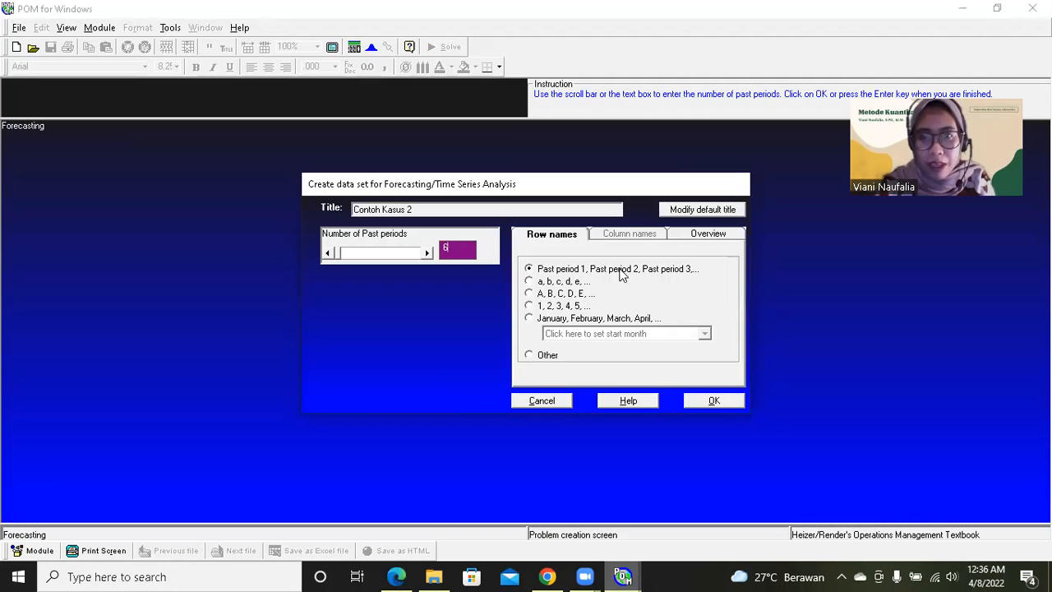
click(727, 399)
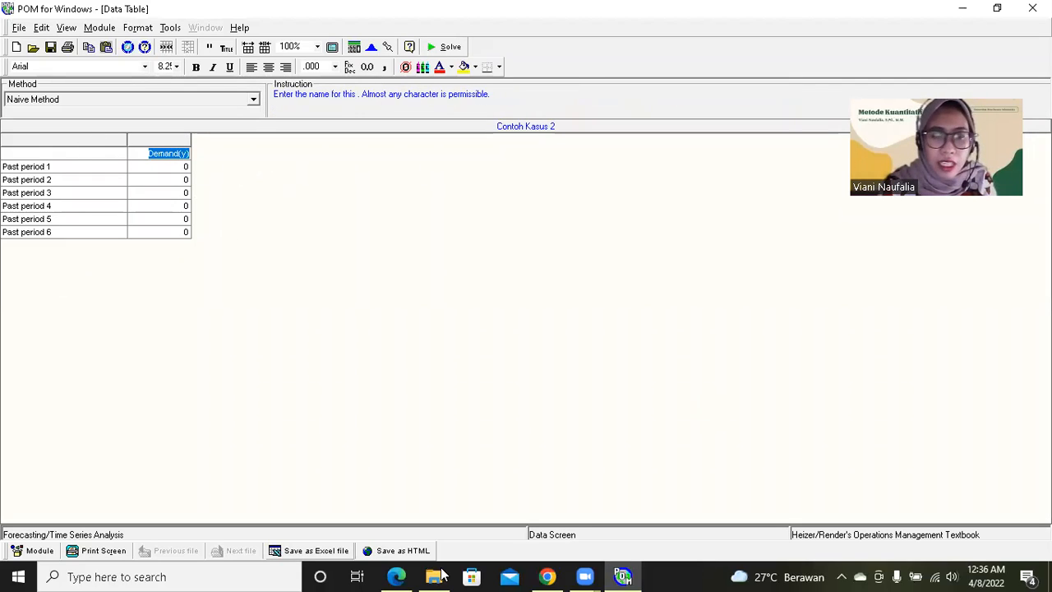
- Look up the weekly sales in the Edge PDF and enter demands of 100 and 120 for past periods 1 and 2 in POM for Windows
click(396, 576)
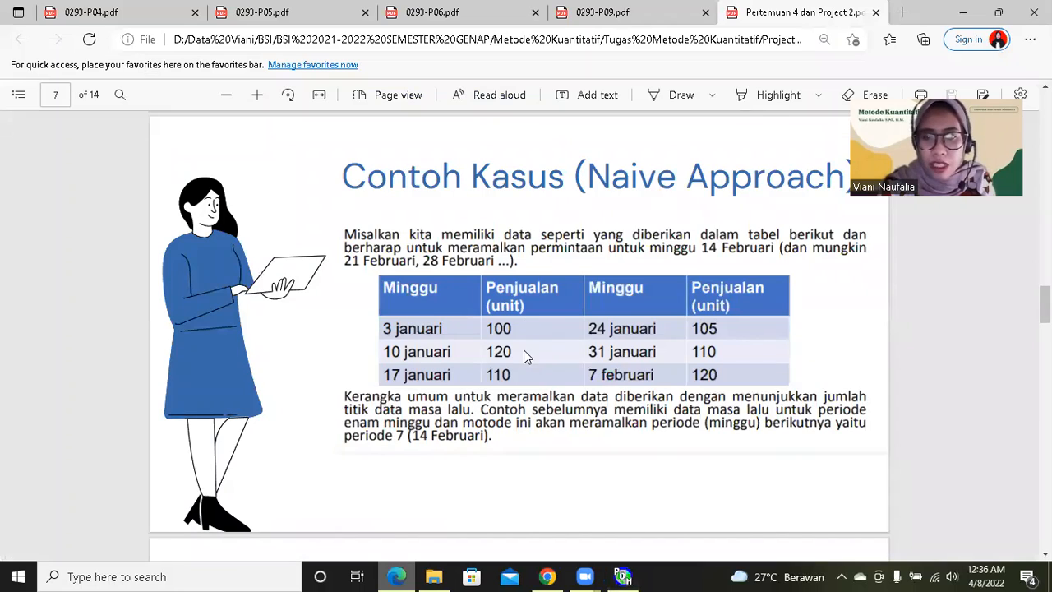
key(alt+Tab)
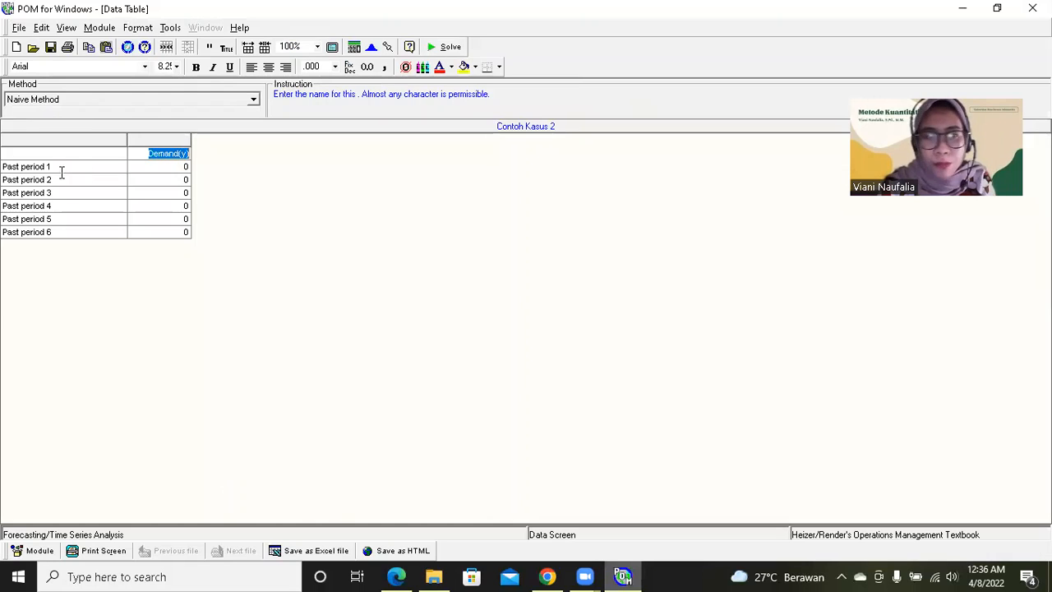
click(70, 170)
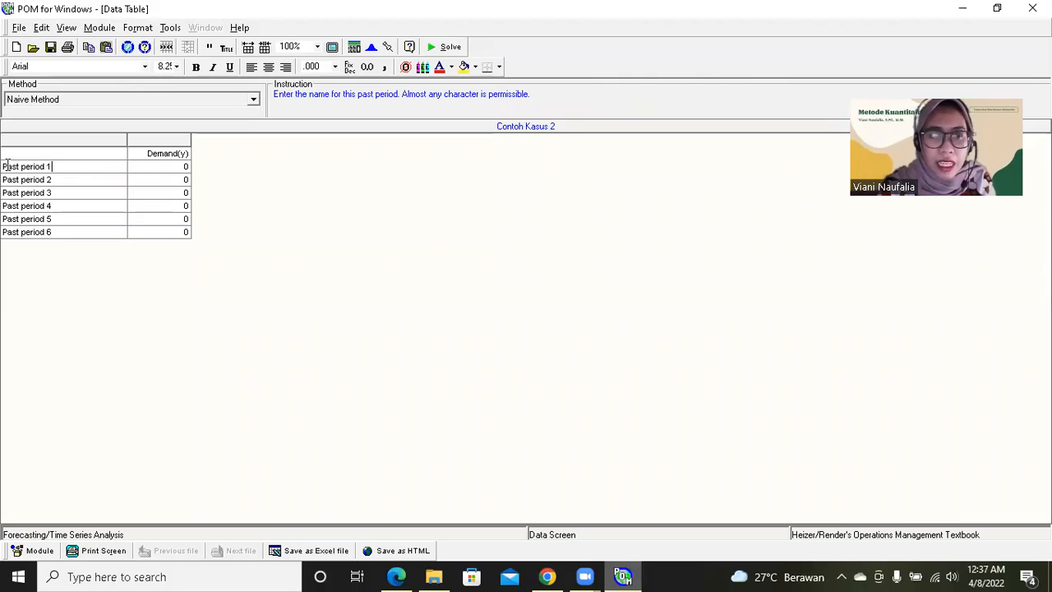
click(395, 576)
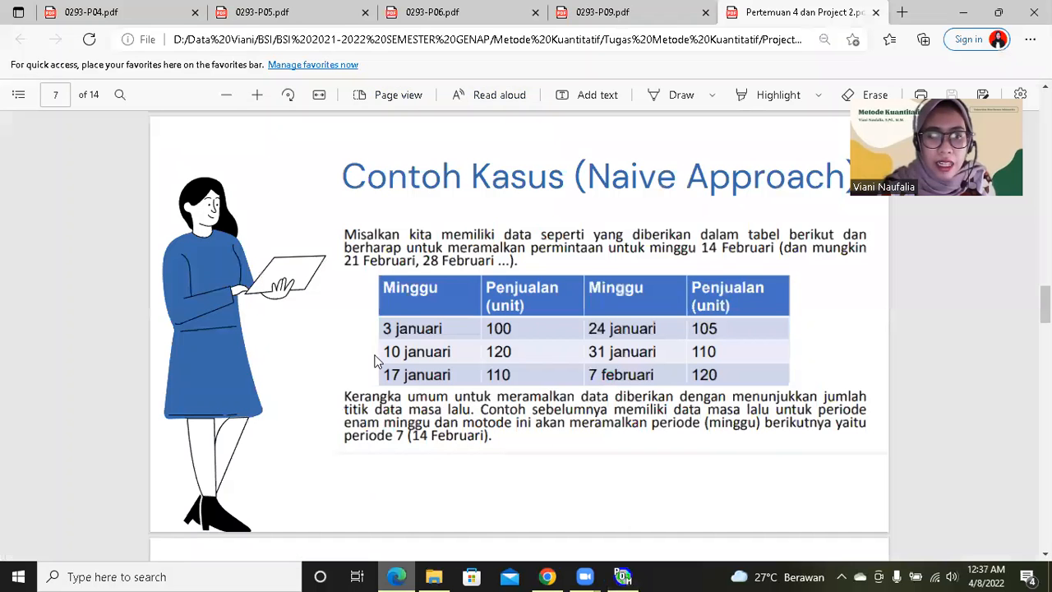
click(623, 576)
click(186, 166)
click(391, 576)
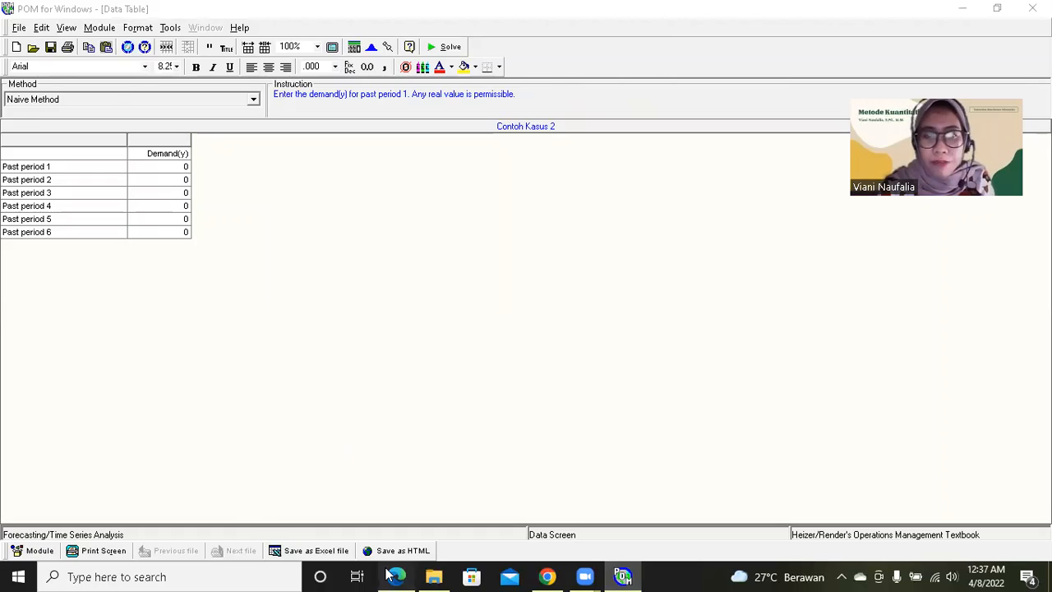
click(622, 576)
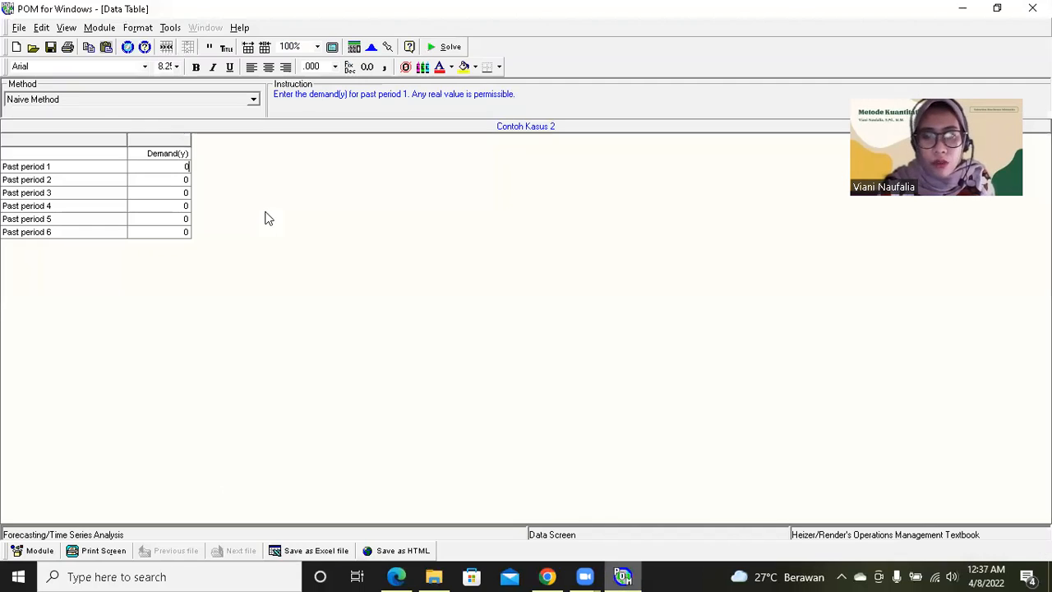
text(100)
key(Return)
text(12)
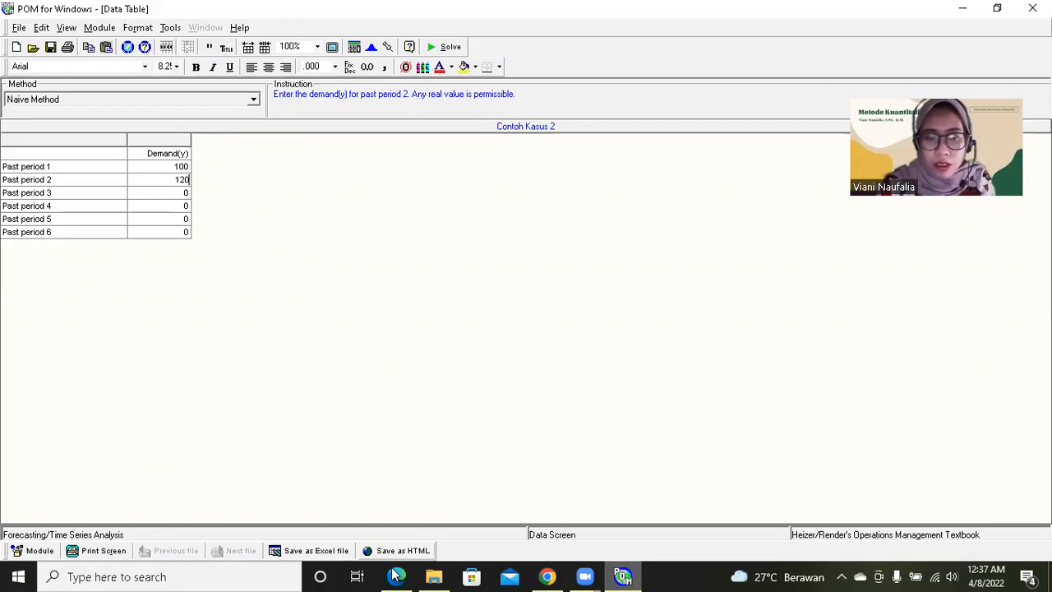
- Enter demands of 110 and 105 for past periods 3 and 4 from the example's sales table
click(623, 576)
click(623, 576)
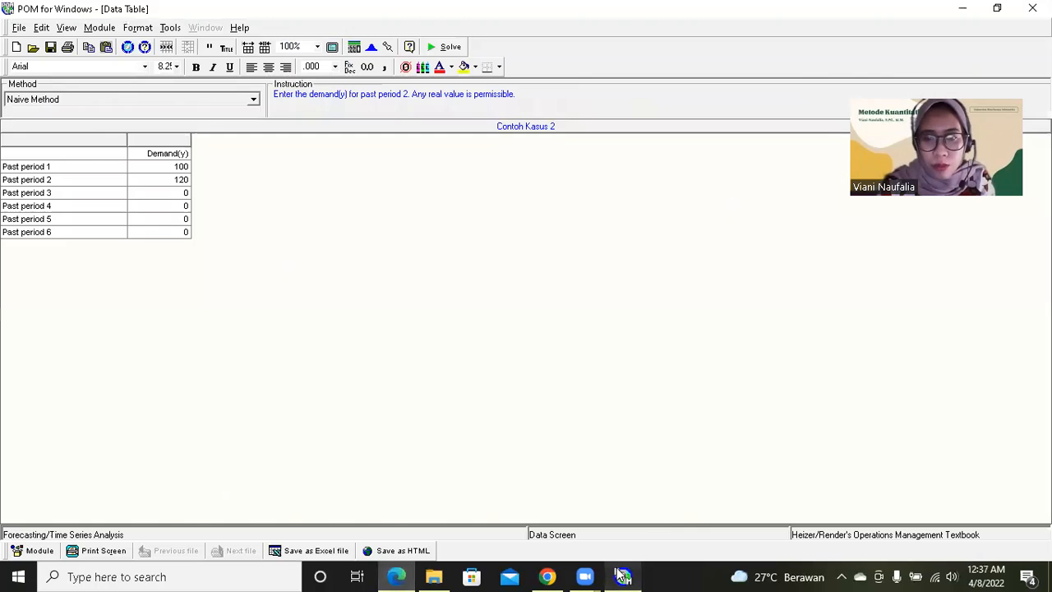
key(Return)
text(110)
key(Return)
text(105)
key(Return)
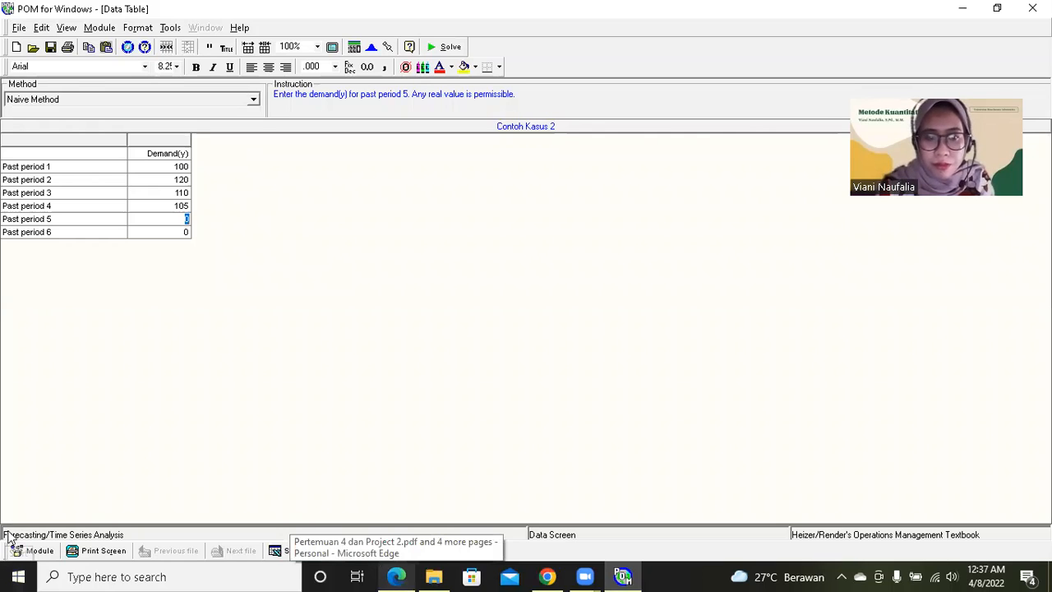
- Check the remaining sales in the Edge PDF and enter demands of 110 and 120 for past periods 5 and 6 in POM for Windows
click(400, 575)
click(614, 572)
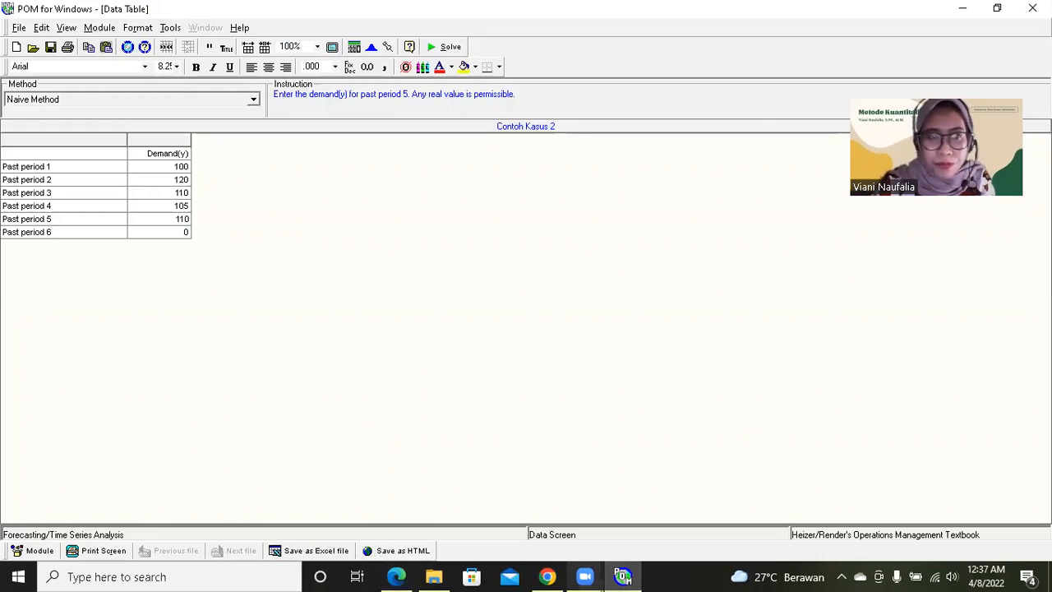
text(110)
key(Return)
text(12)
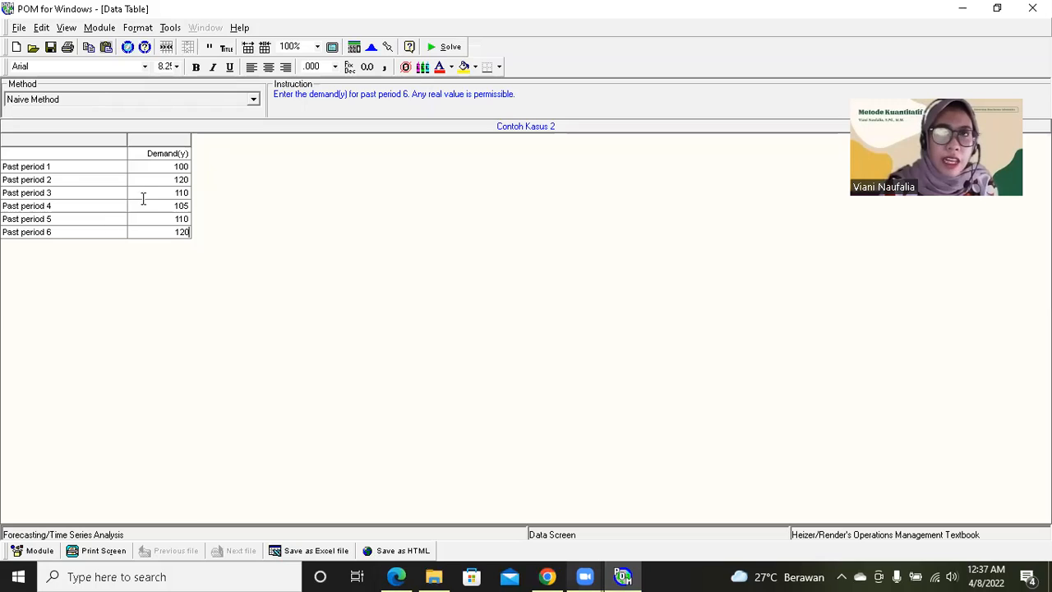
- Solve Contoh Kasus 2 with the Naive Method and review its results and forecast graph, closing the graph when done
click(254, 100)
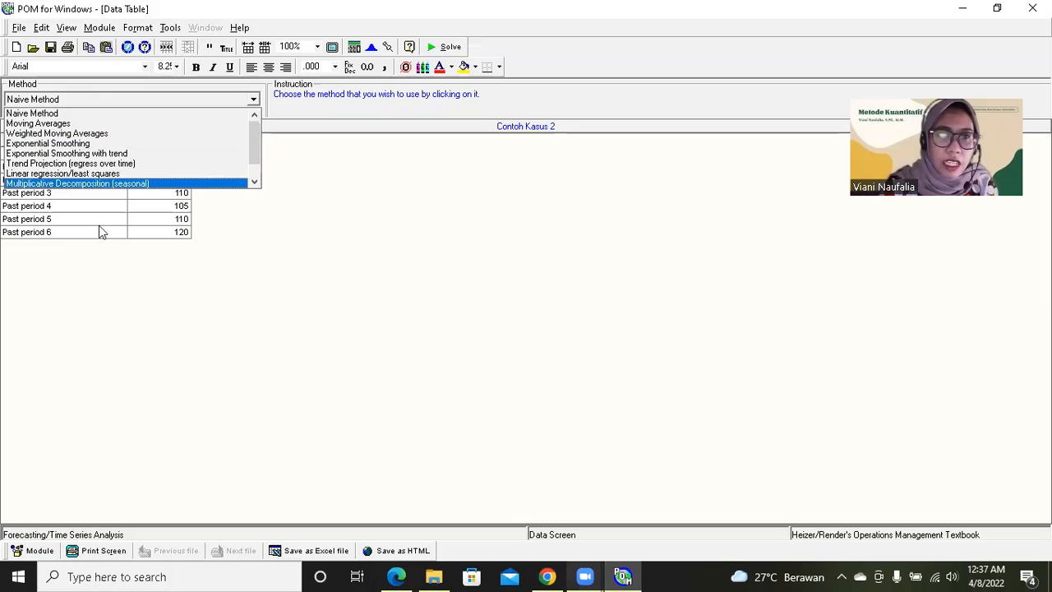
click(111, 113)
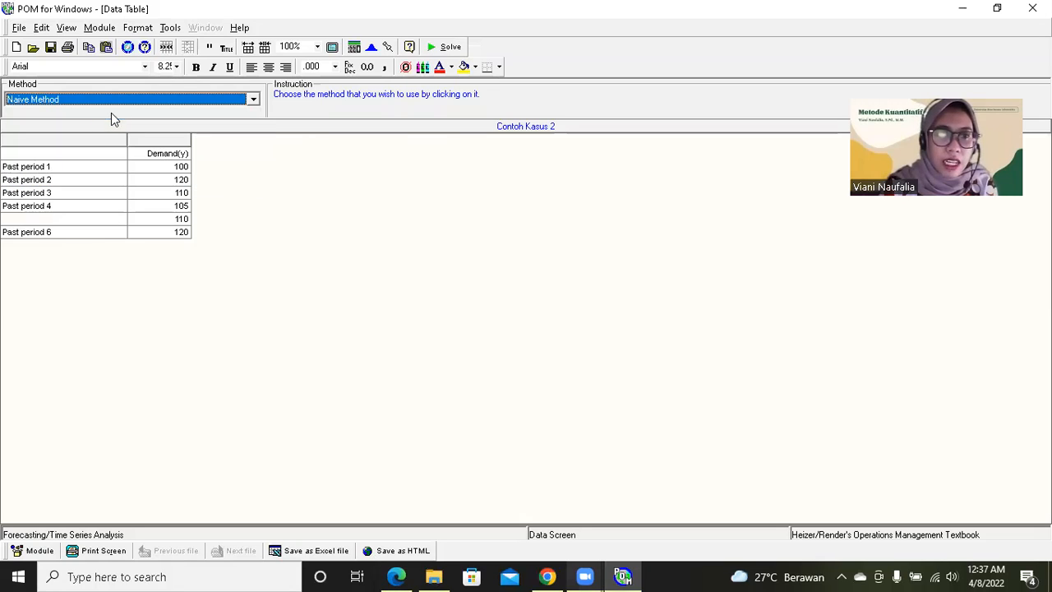
click(448, 48)
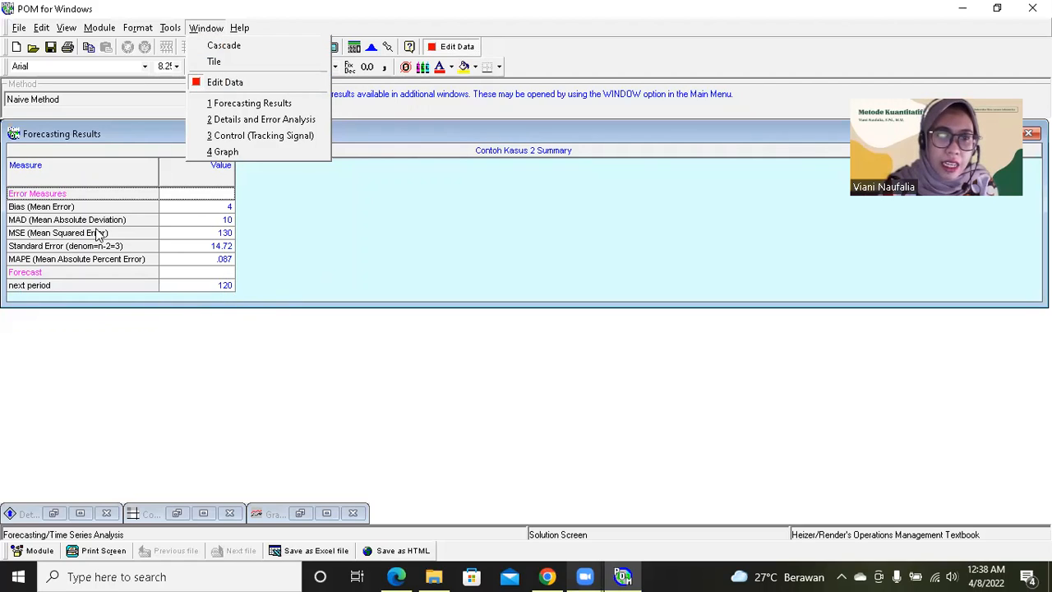
click(246, 151)
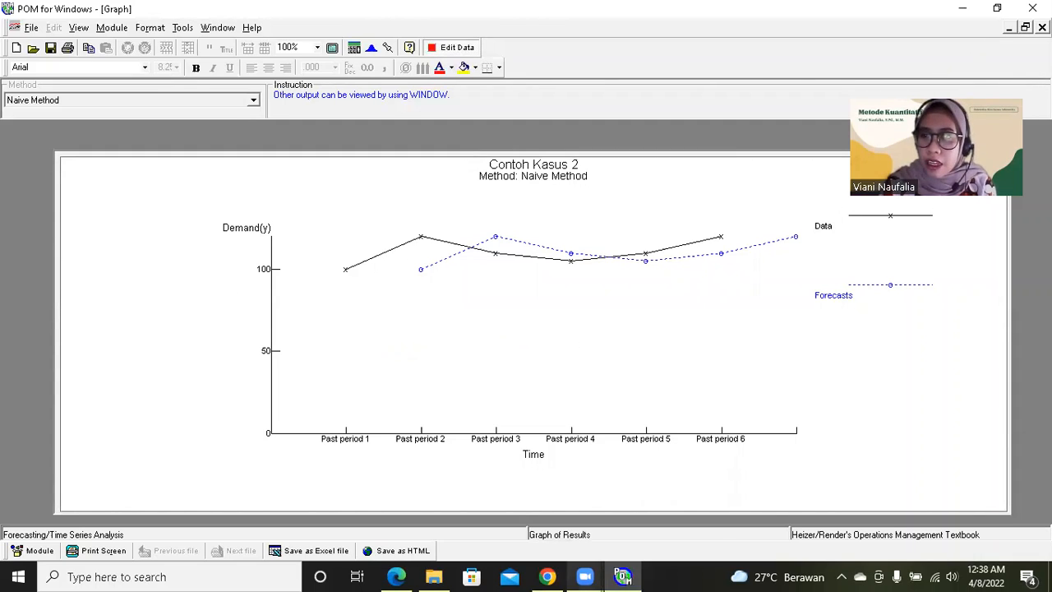
click(1042, 28)
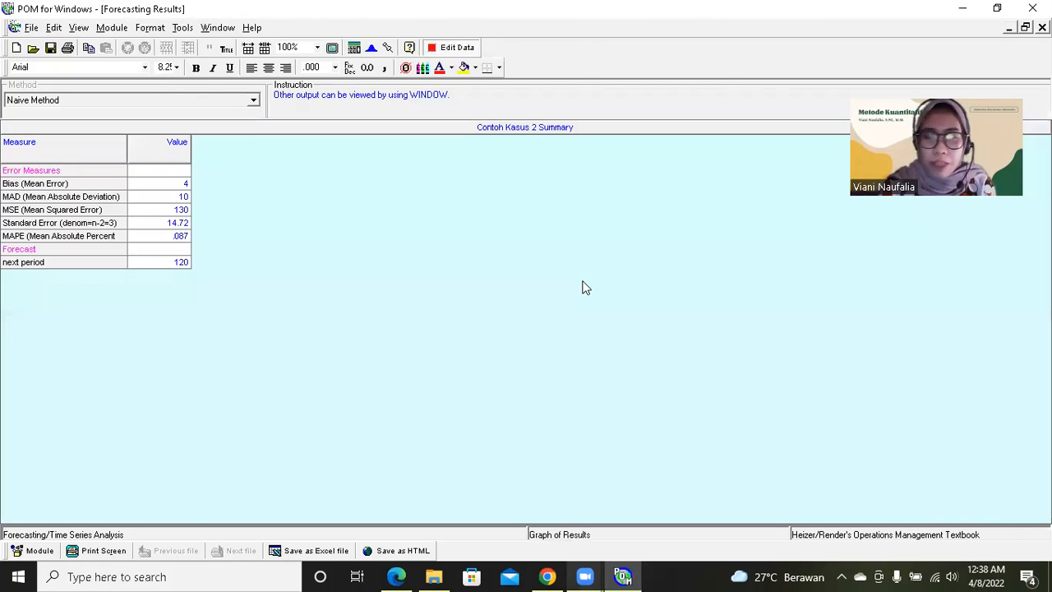
- Close the Contoh Kasus 2 data set without saving the modified data
click(29, 31)
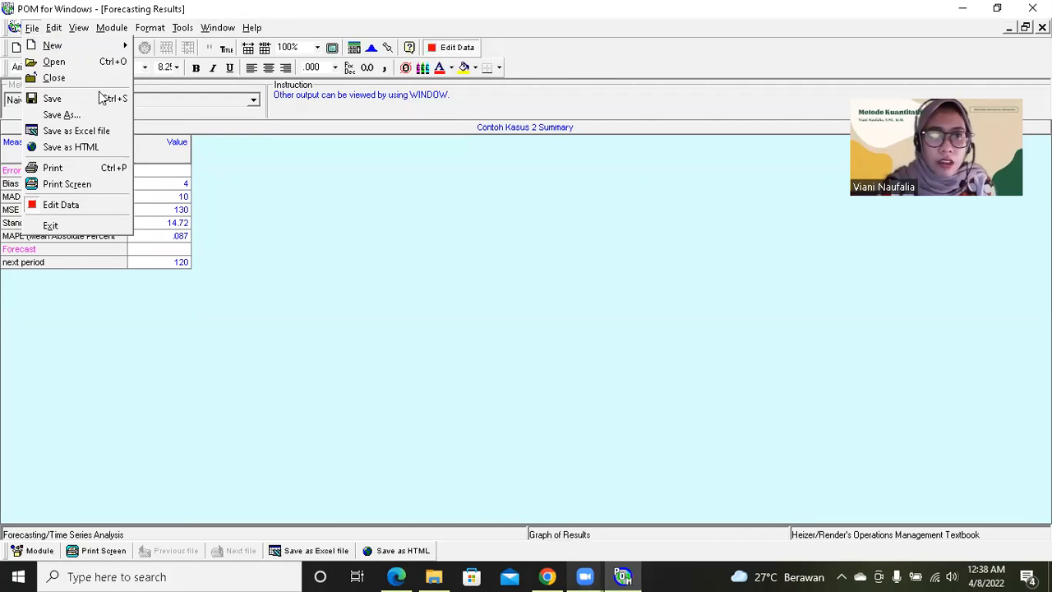
click(71, 79)
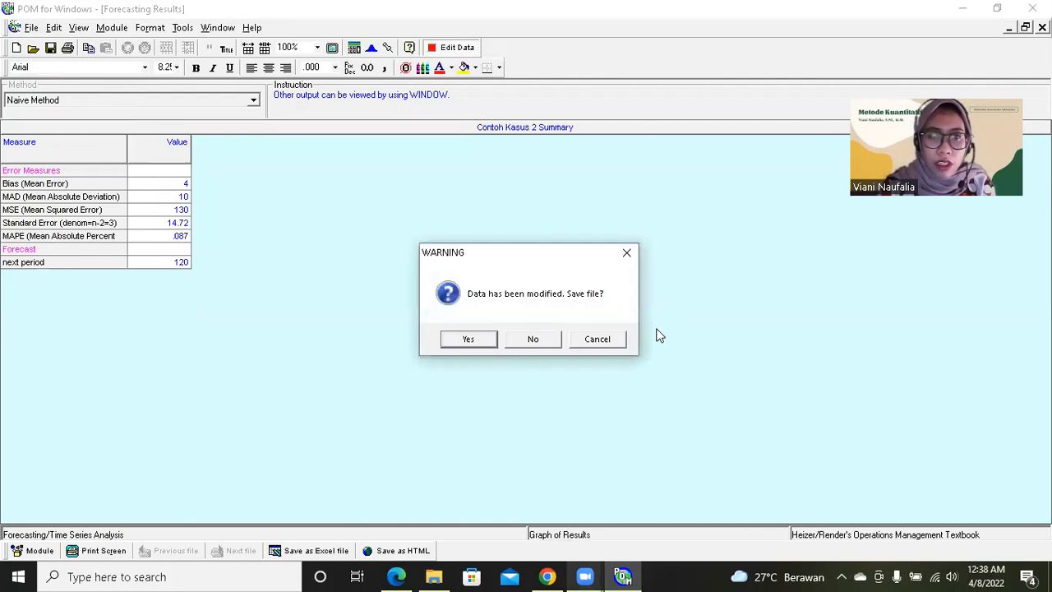
click(534, 339)
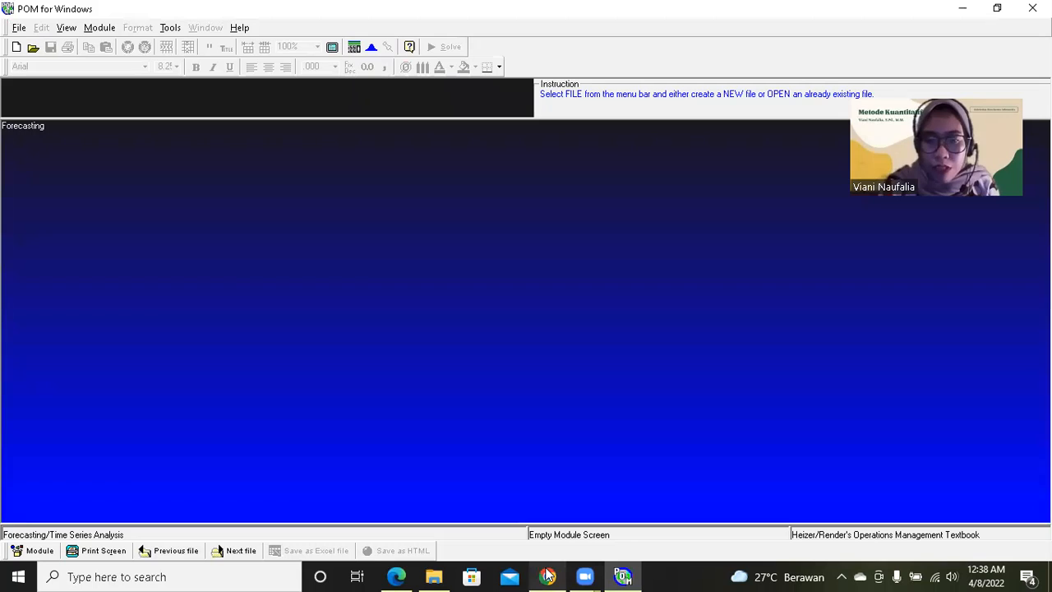
- Switch to the PDF in Edge and read the Moving Average example with its monthly sales table
click(405, 573)
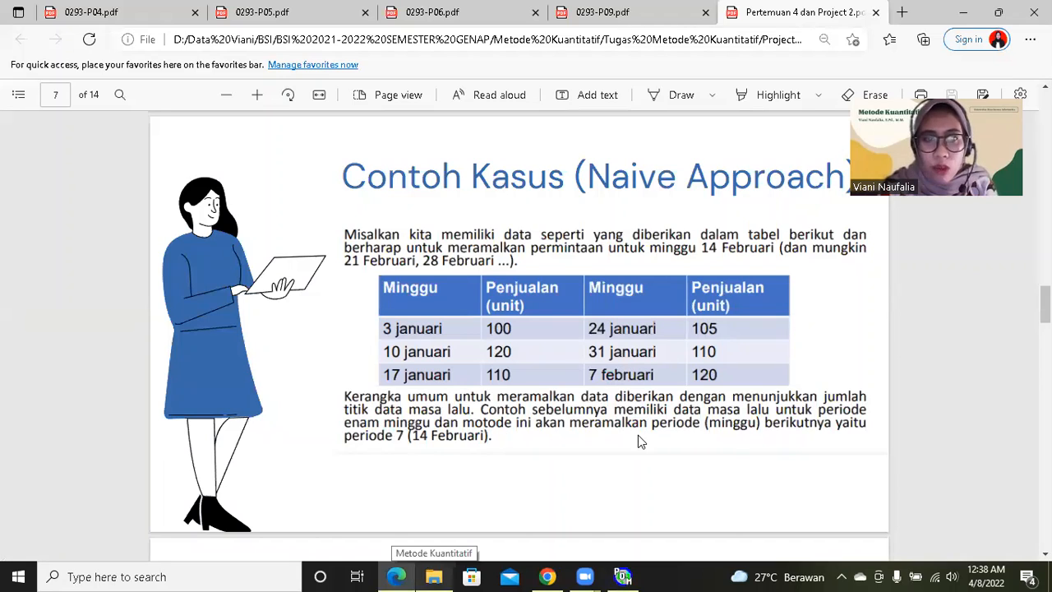
scroll(640, 441, down, 3)
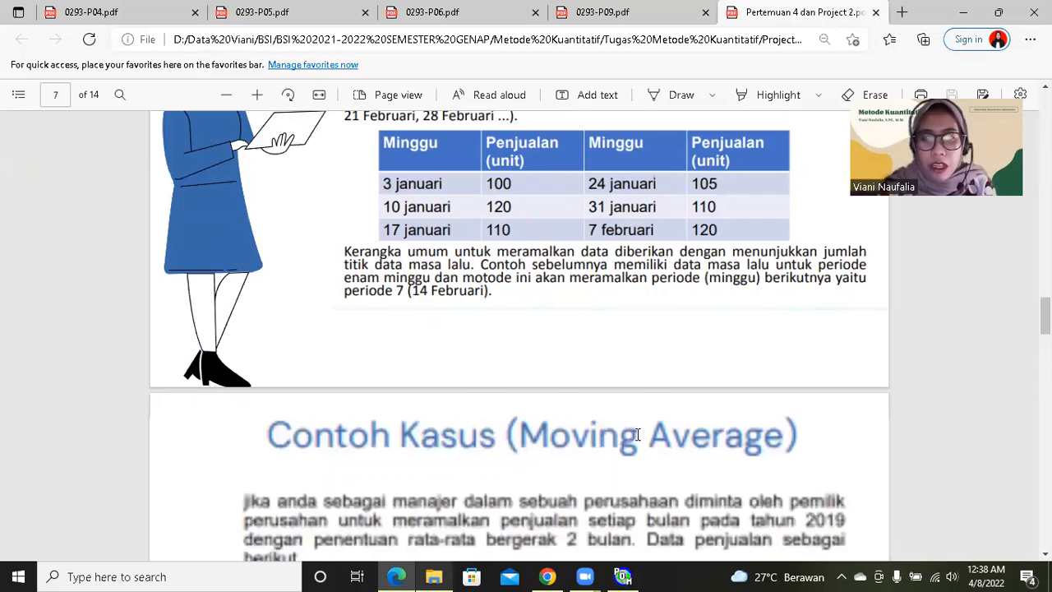
scroll(637, 434, down, 3)
scroll(637, 434, down, 3)
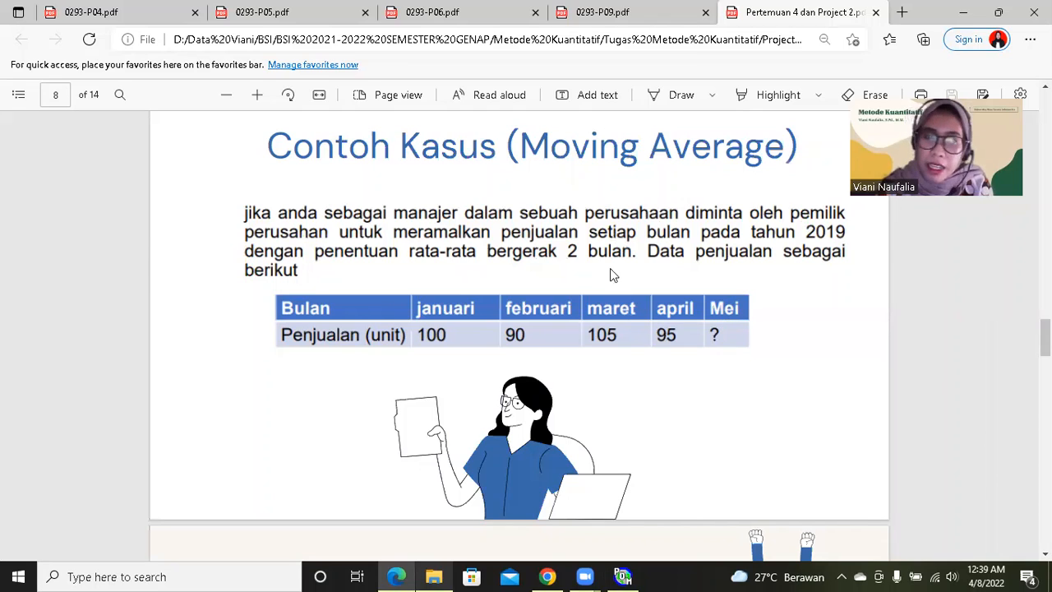
- In POM for Windows, create a Time Series Analysis data set titled Contoh kasus 3 with 4 past periods, matching the PDF's sales months
click(623, 577)
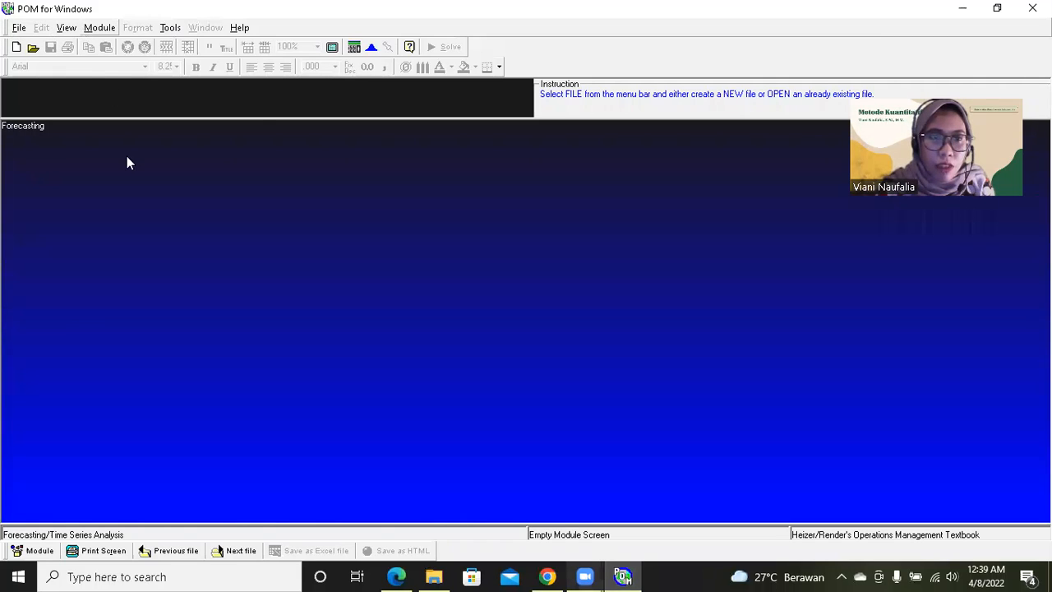
click(99, 28)
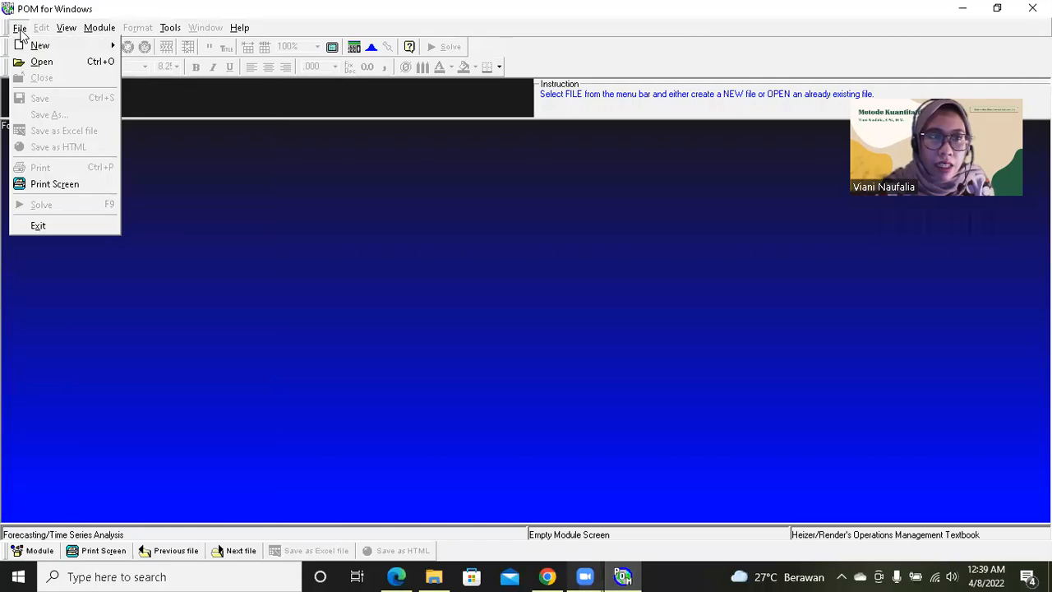
mouse_move(91, 46)
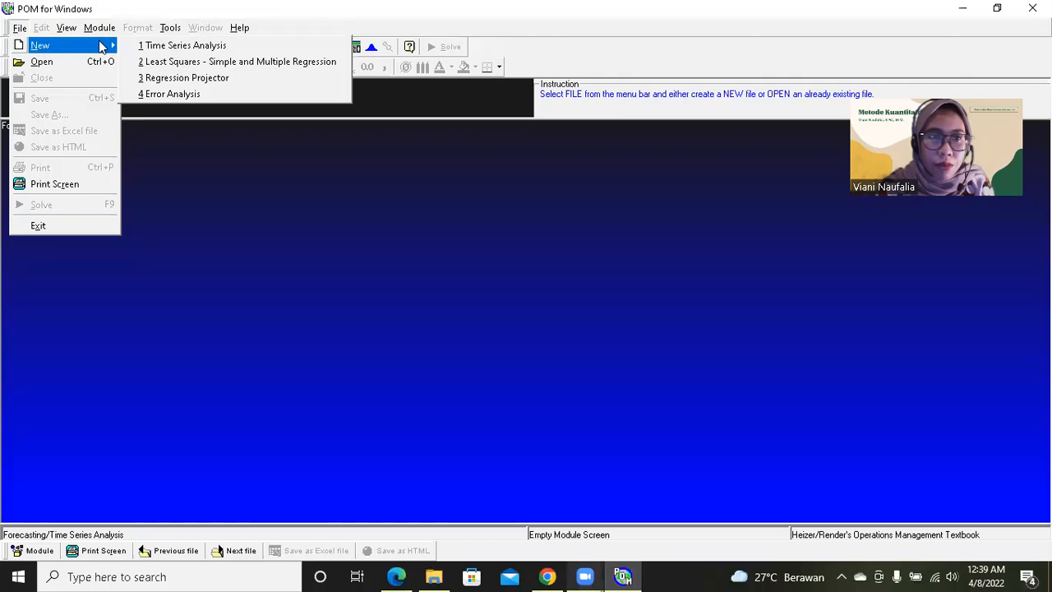
click(164, 46)
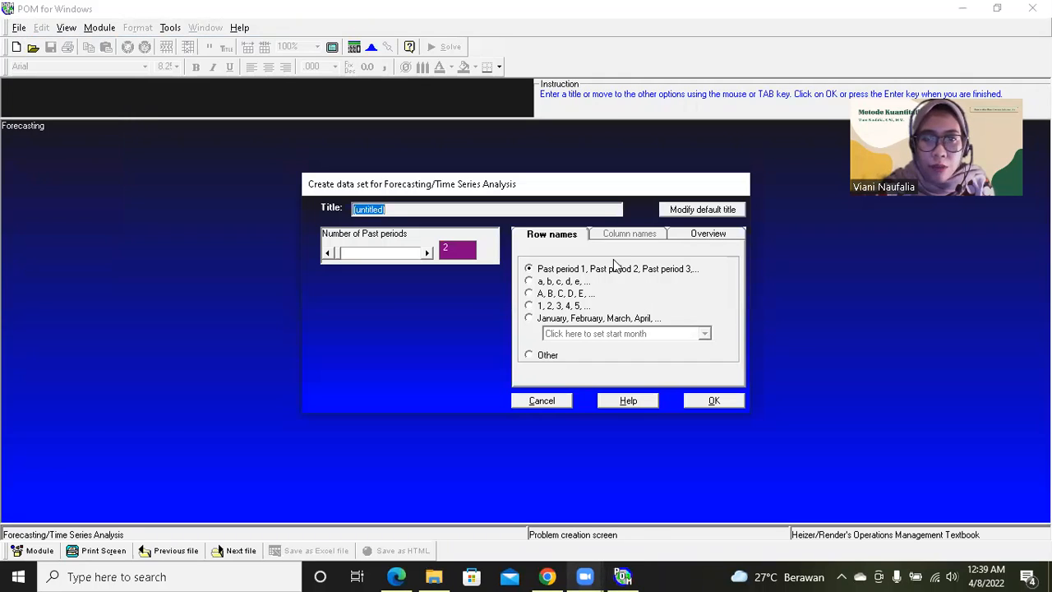
text(C)
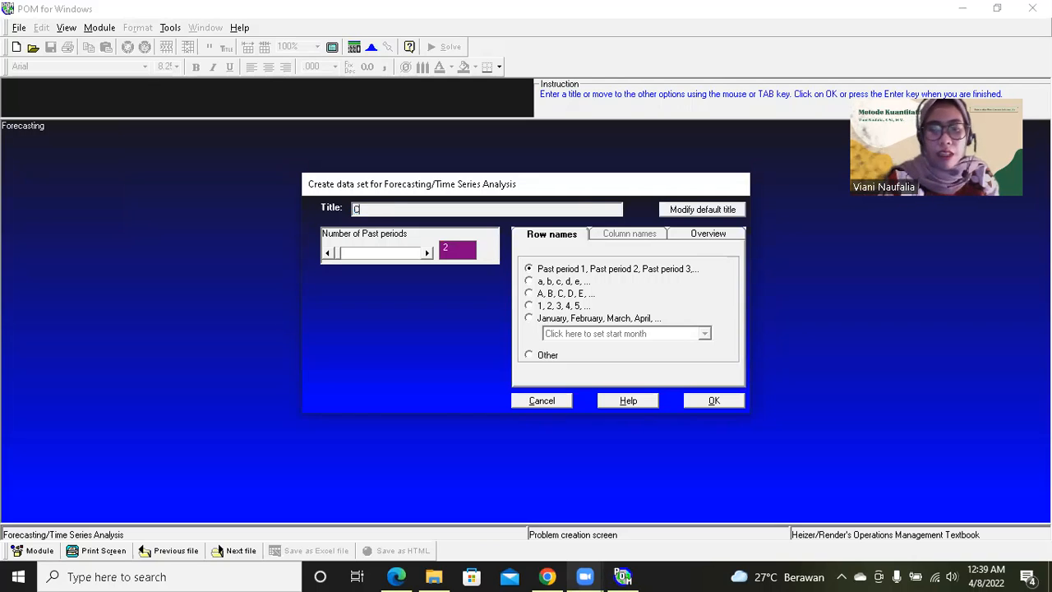
text(ontoh kasus 3)
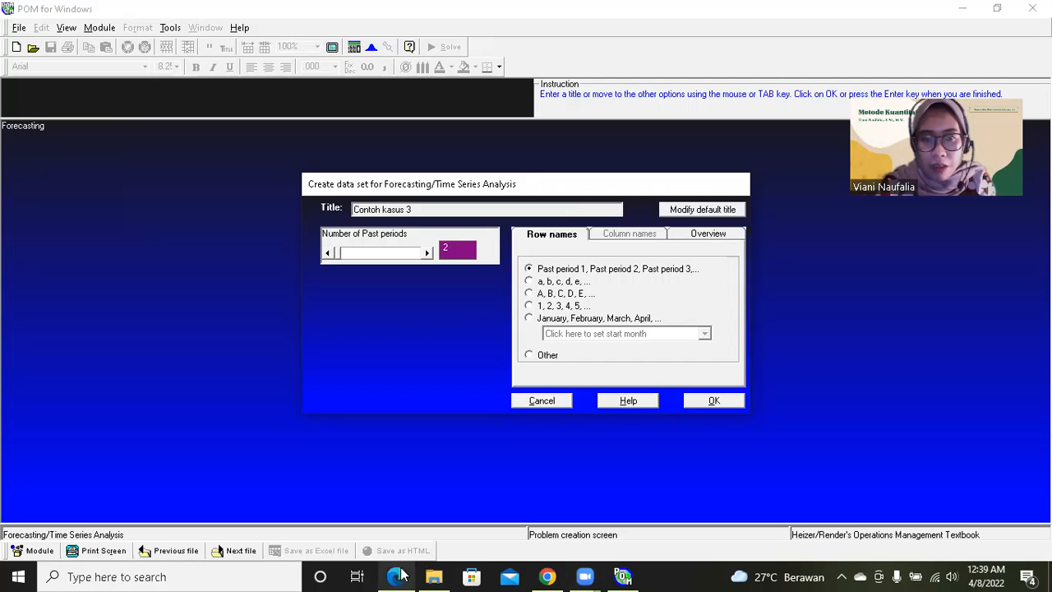
key(alt+Tab)
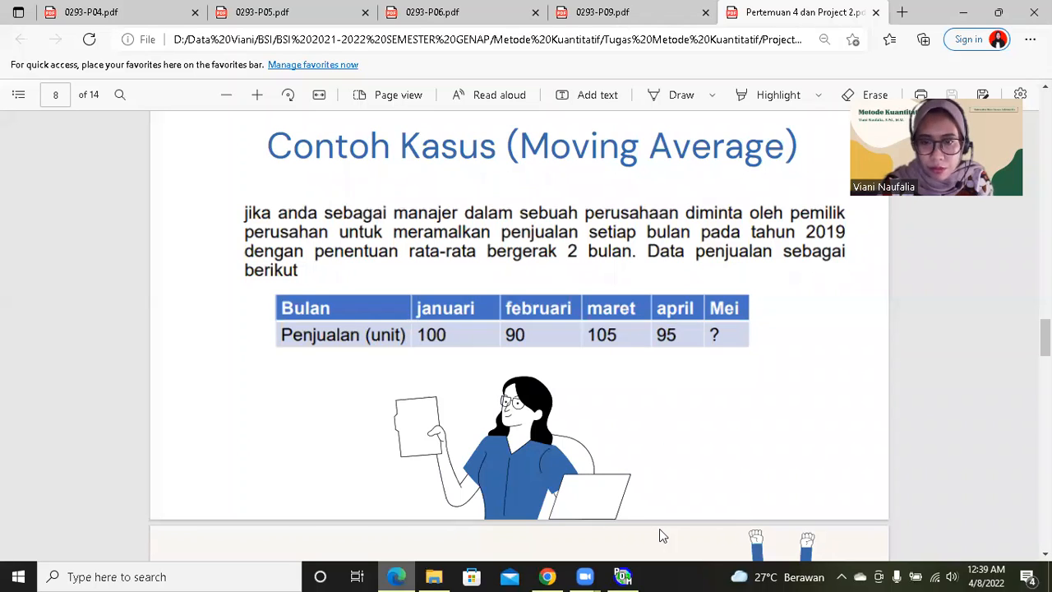
click(620, 573)
click(467, 252)
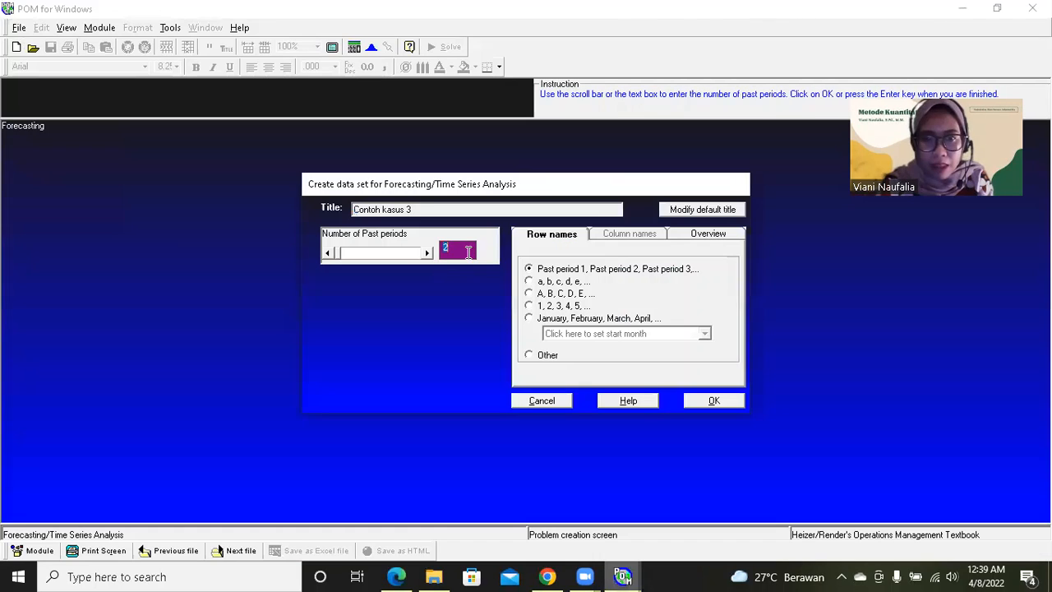
text(4)
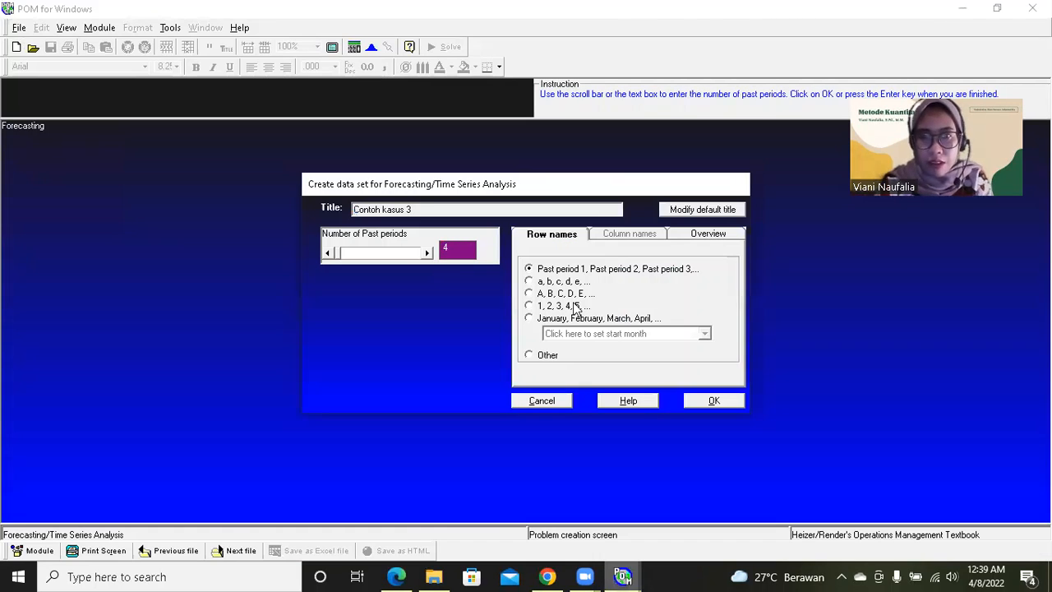
click(704, 401)
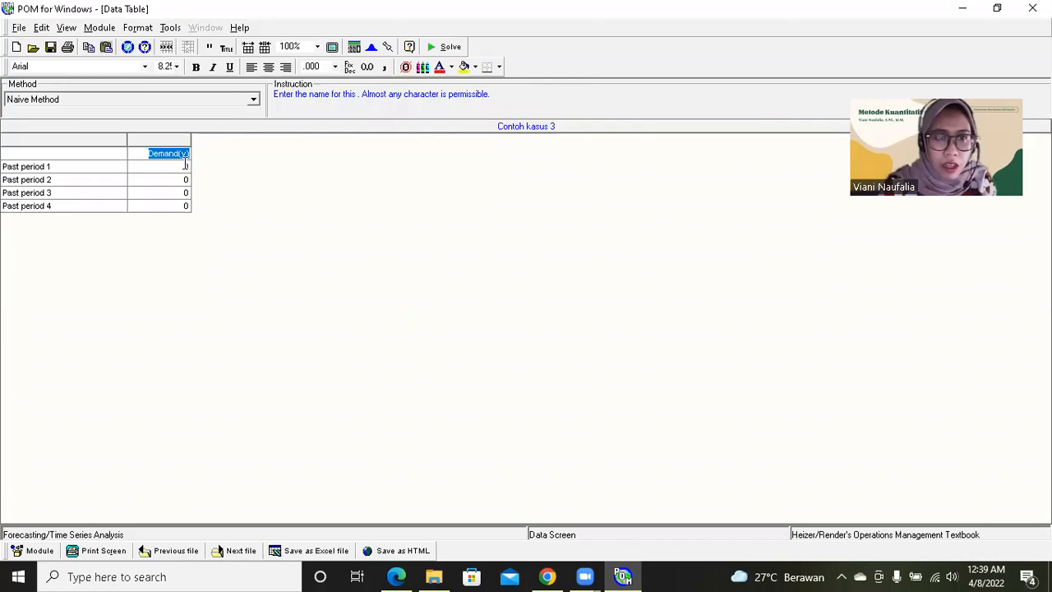
- Enter demands of 100, 90, 105 and 95 for past periods 1 to 4, checking the sales table in the Edge PDF
key(Down)
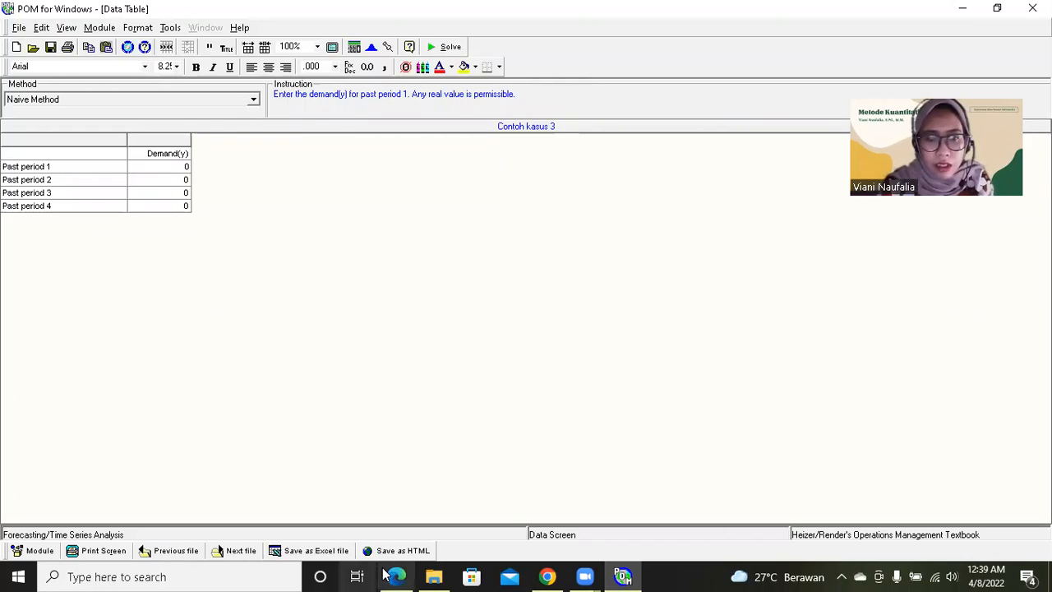
key(alt+Tab)
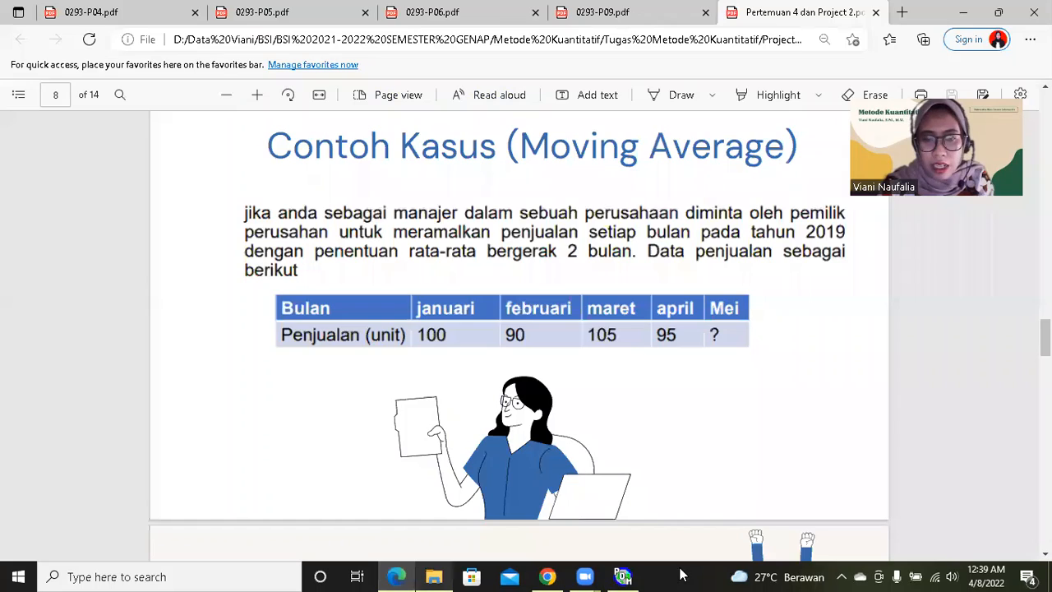
click(620, 576)
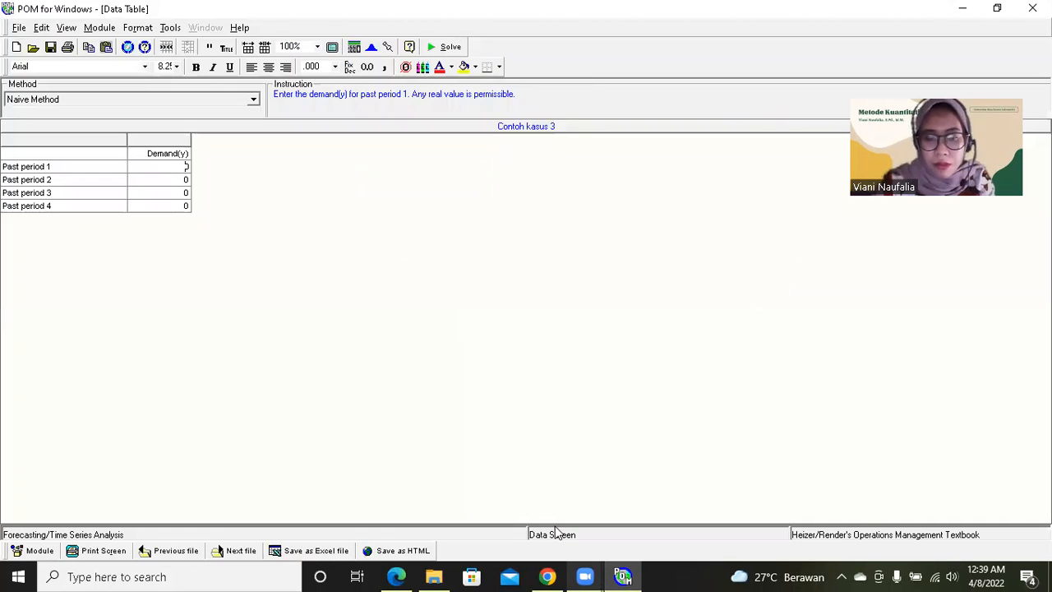
text(100)
key(Return)
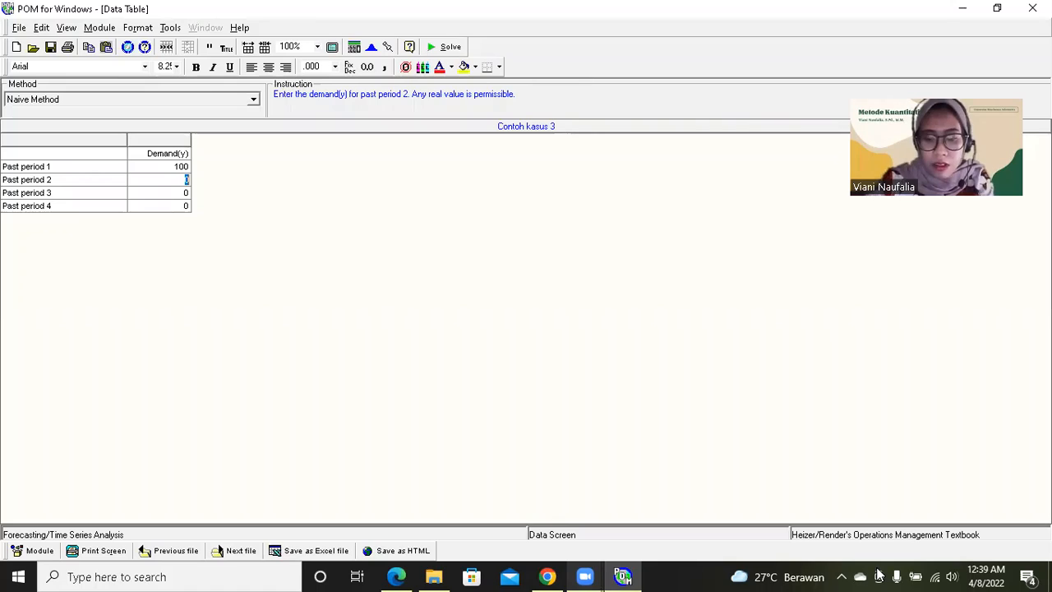
text(90)
key(Return)
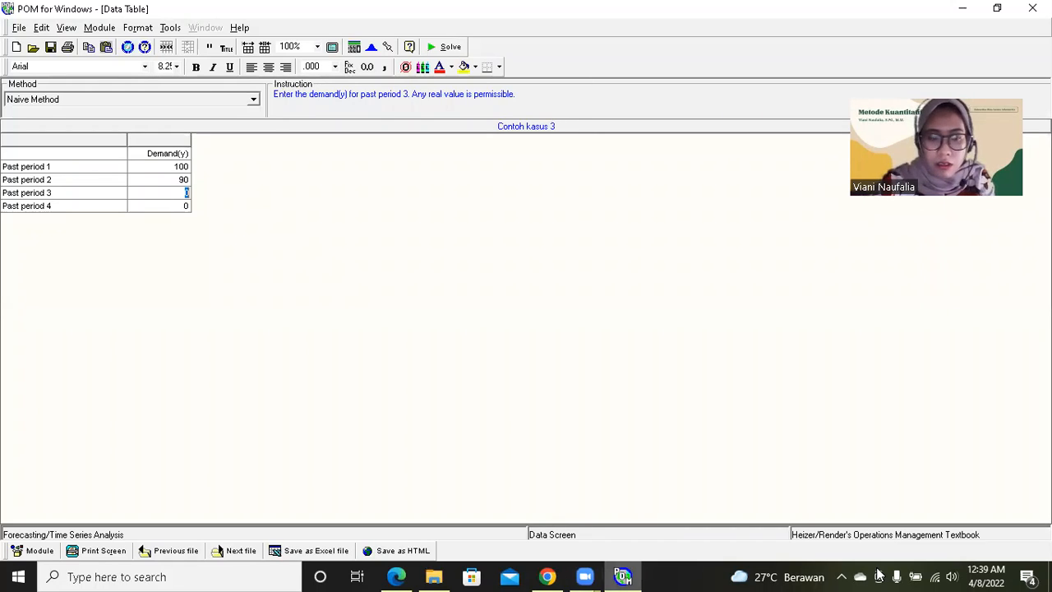
text(105)
key(Return)
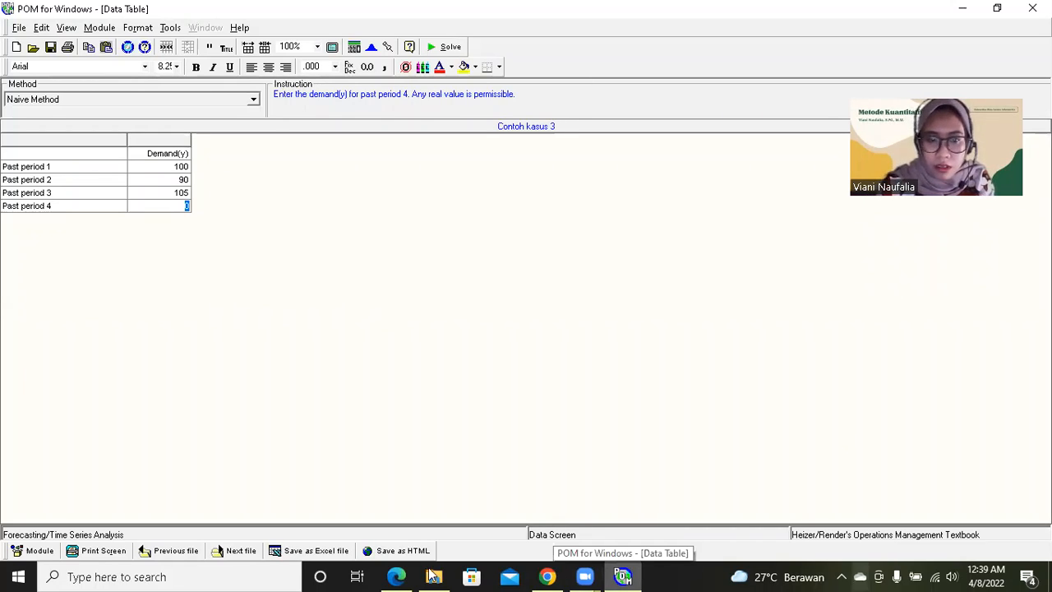
key(alt+Tab)
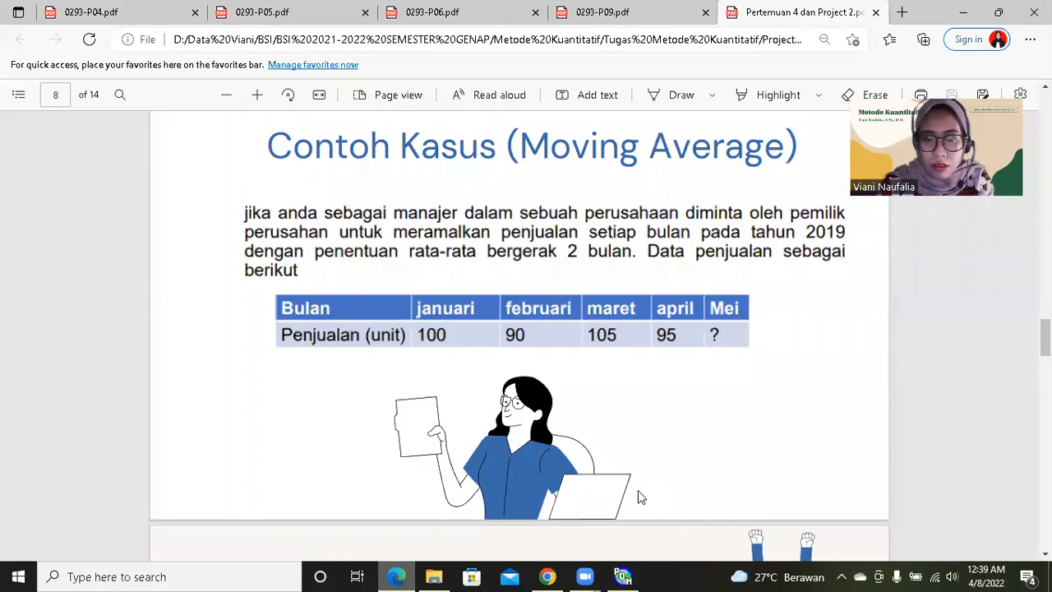
key(alt+Tab)
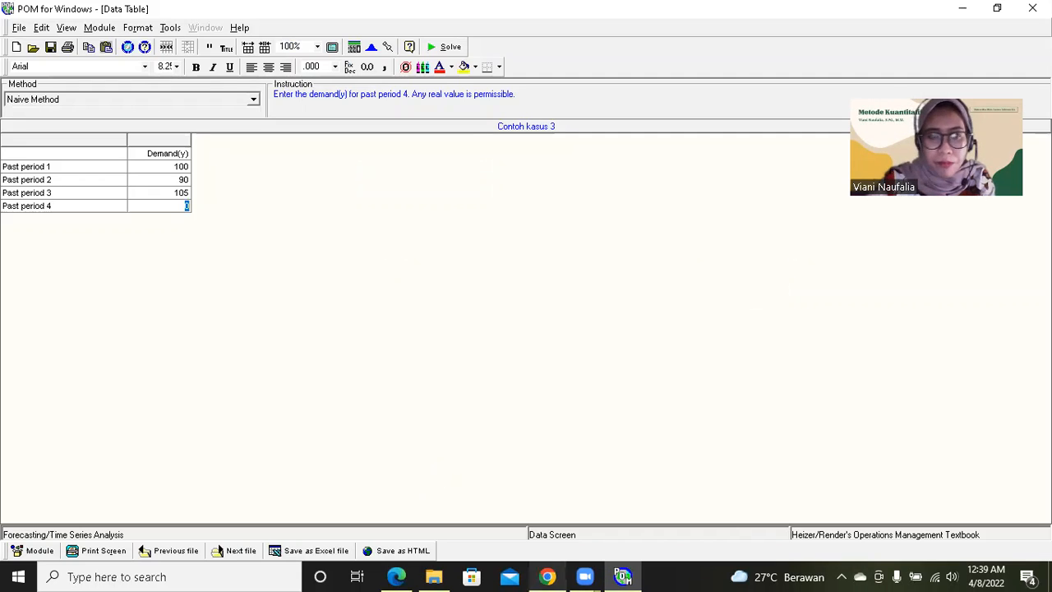
text(95)
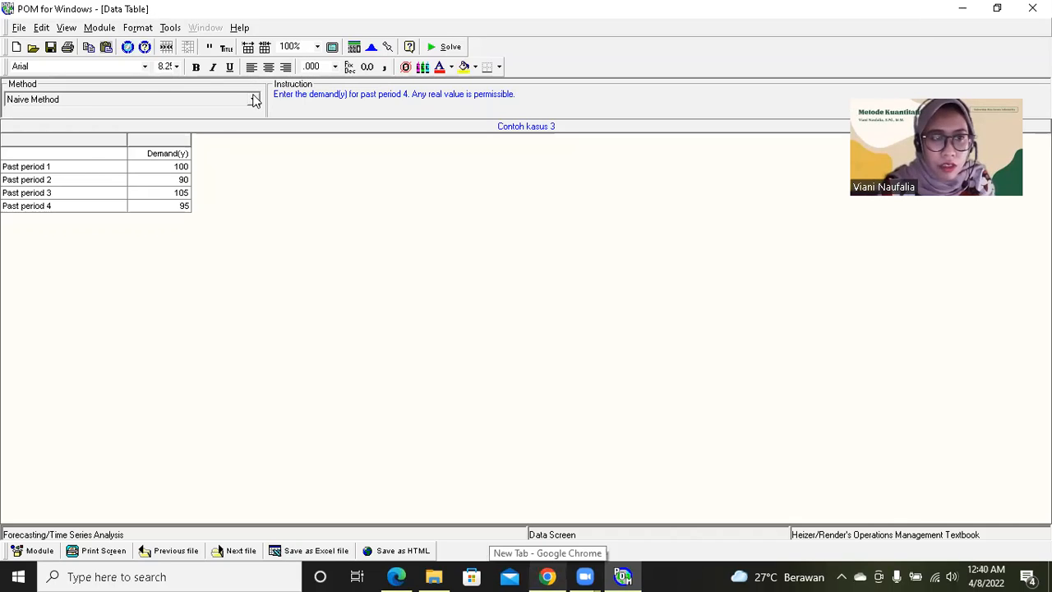
- Set the forecasting method to Moving Averages with 2 periods to average, as stated in the PDF example
click(214, 100)
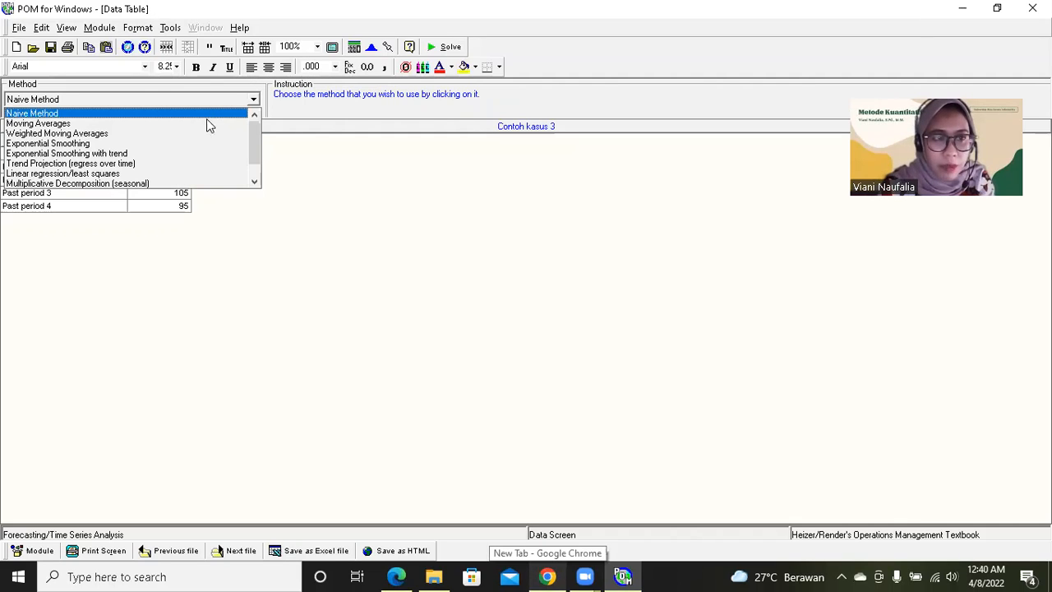
click(207, 124)
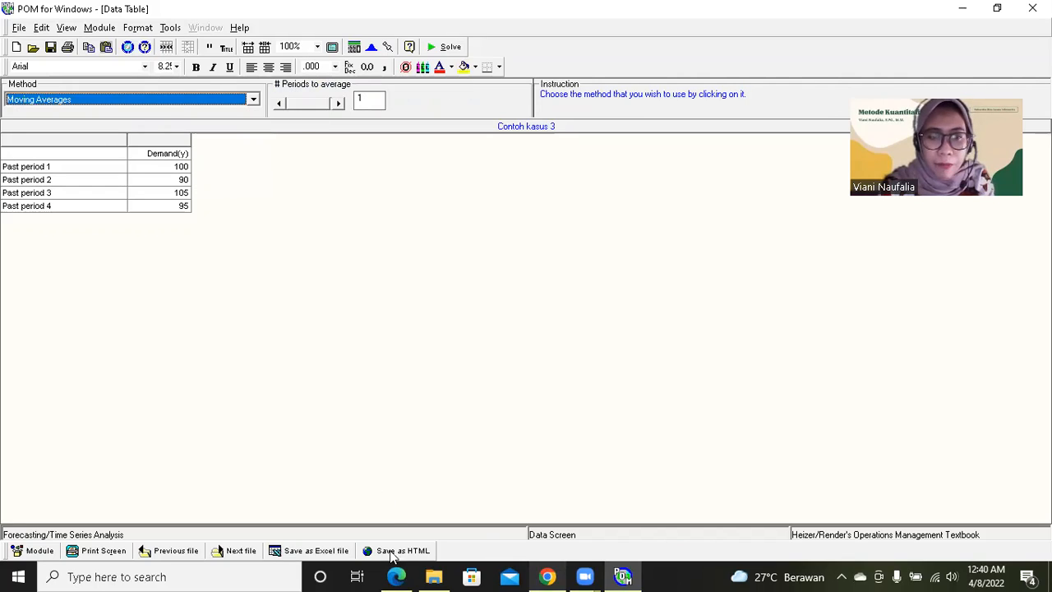
key(alt+Tab)
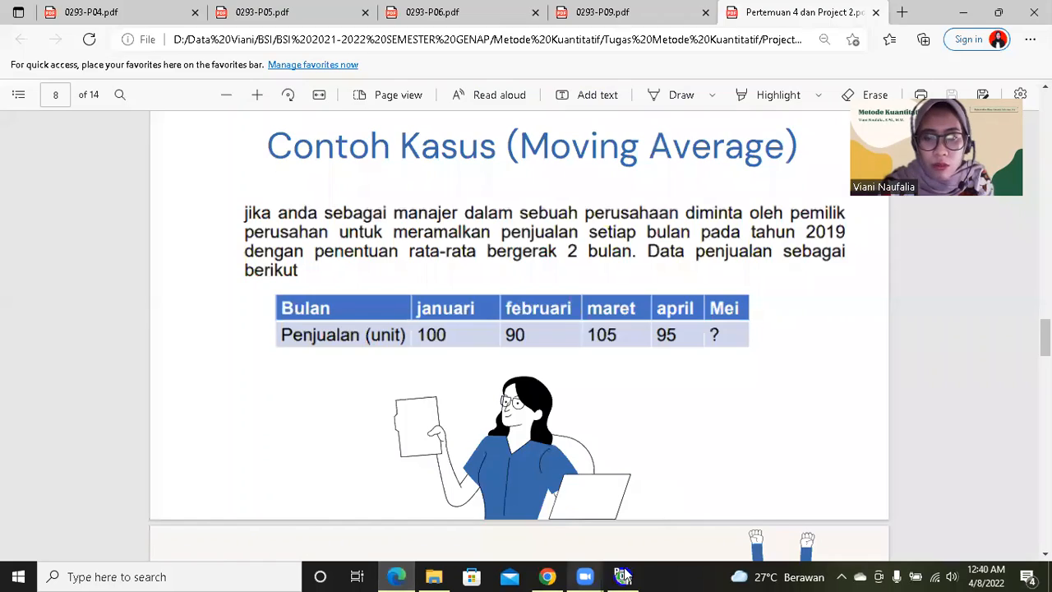
key(alt+Tab)
key(Tab)
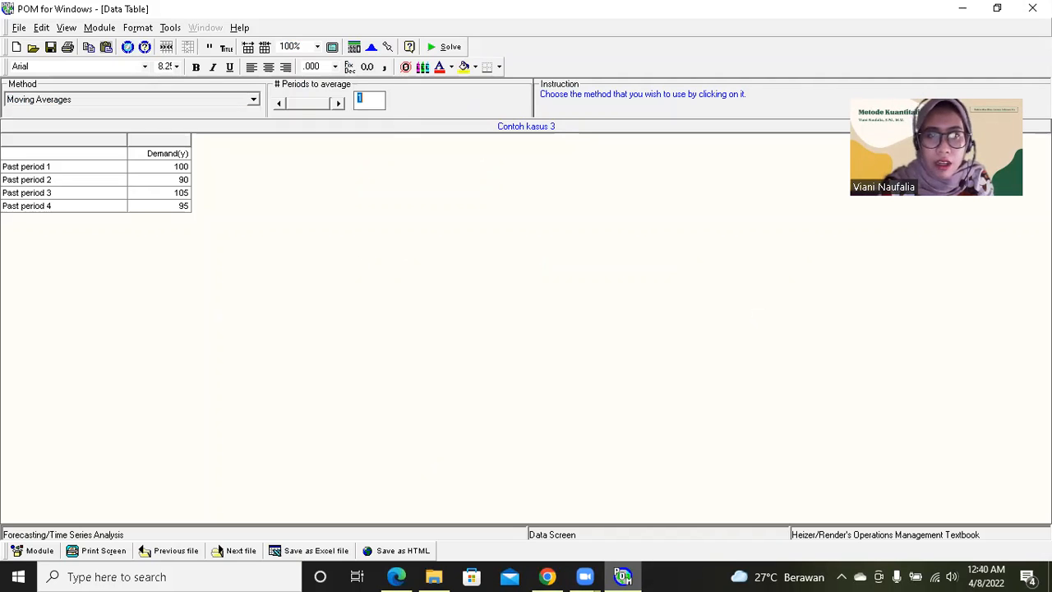
text(2)
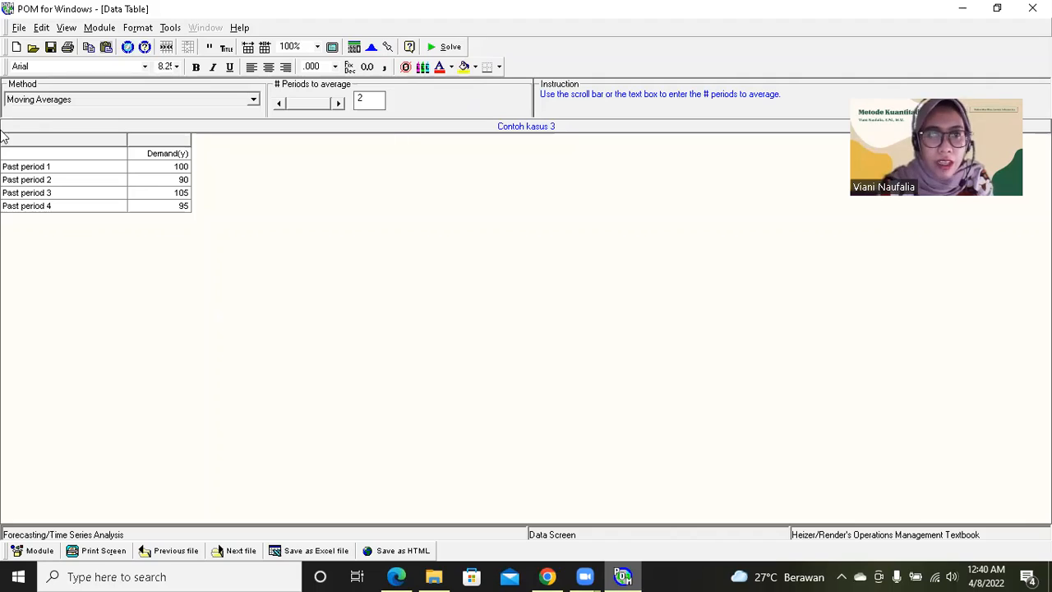
- Solve Contoh kasus 3 and compare the next-period forecast with the May entry in the Edge PDF's sales table
click(449, 47)
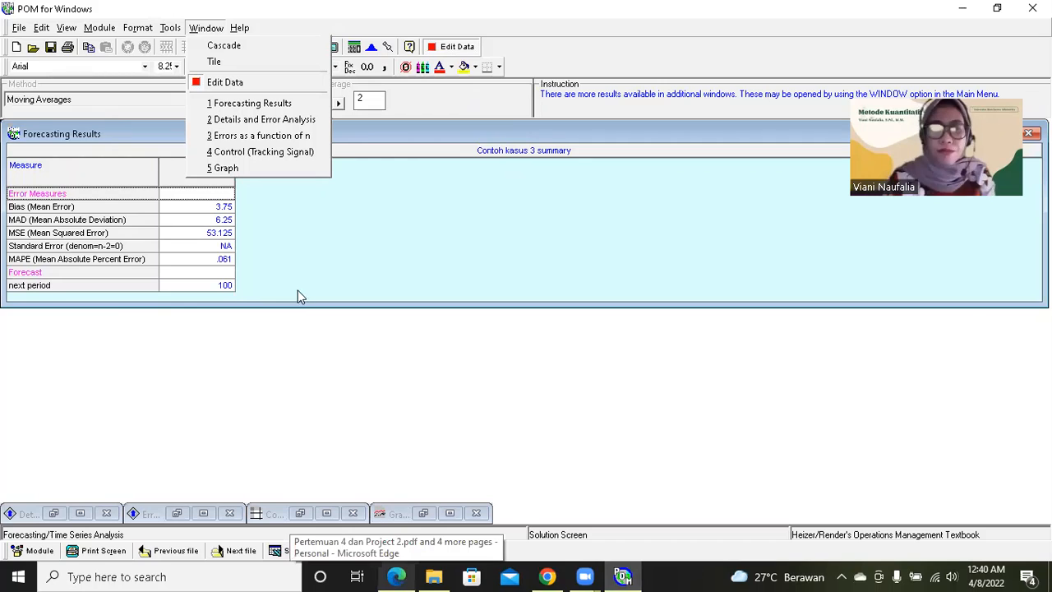
click(397, 575)
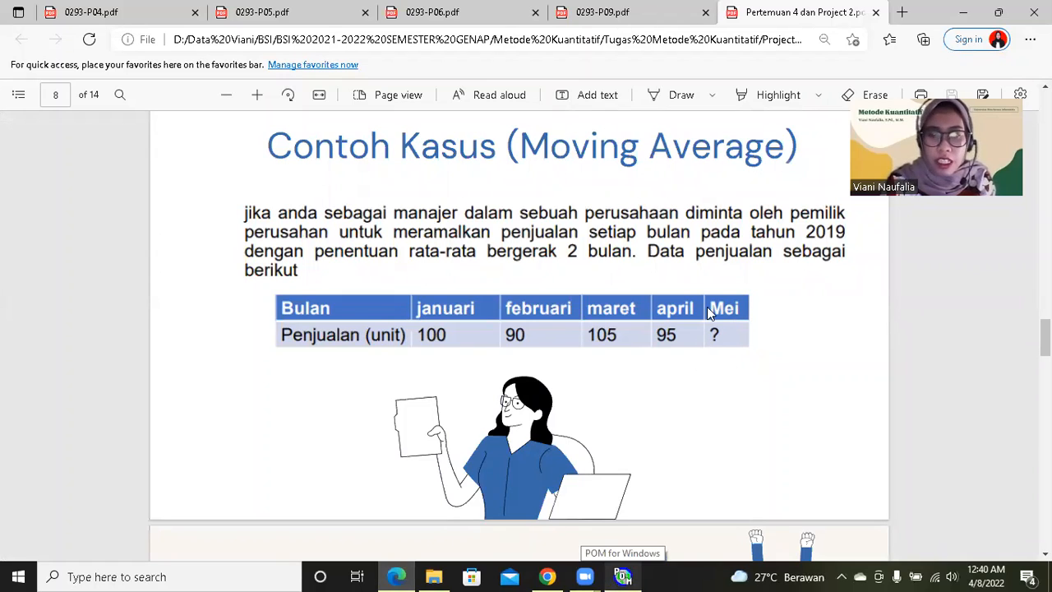
click(626, 576)
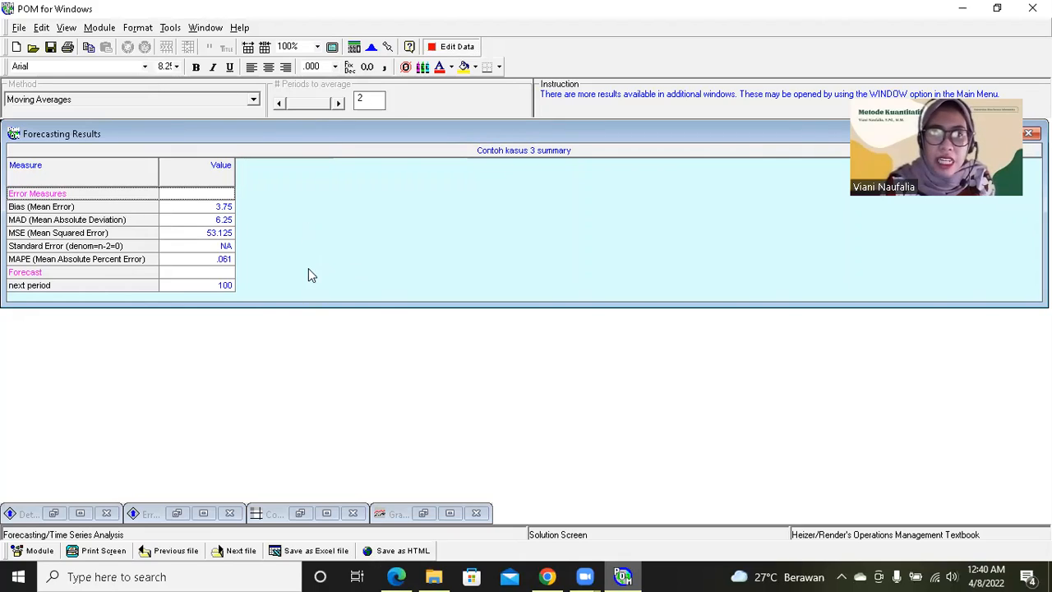
click(397, 576)
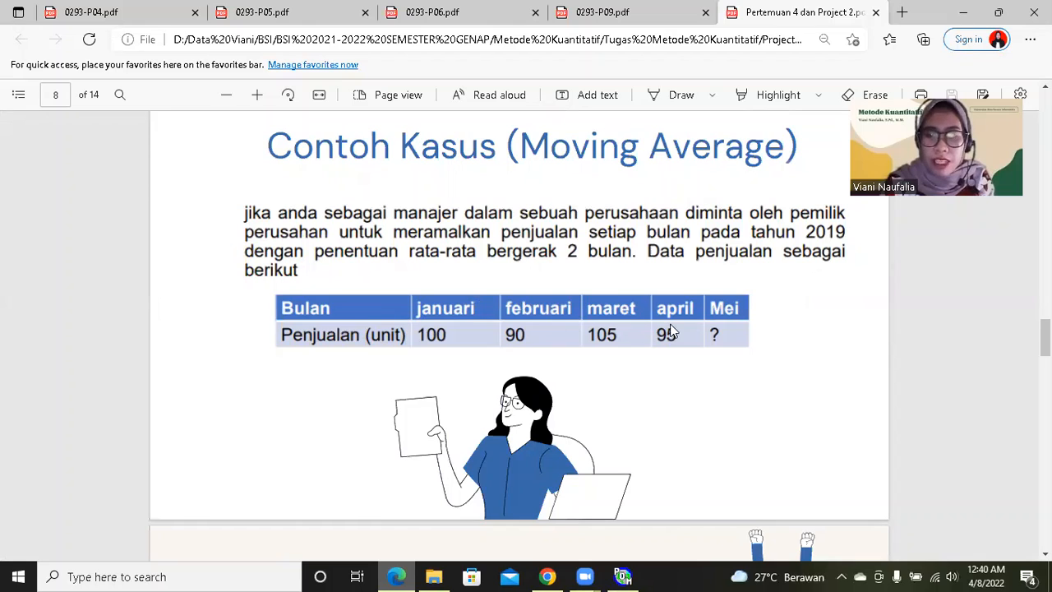
click(622, 575)
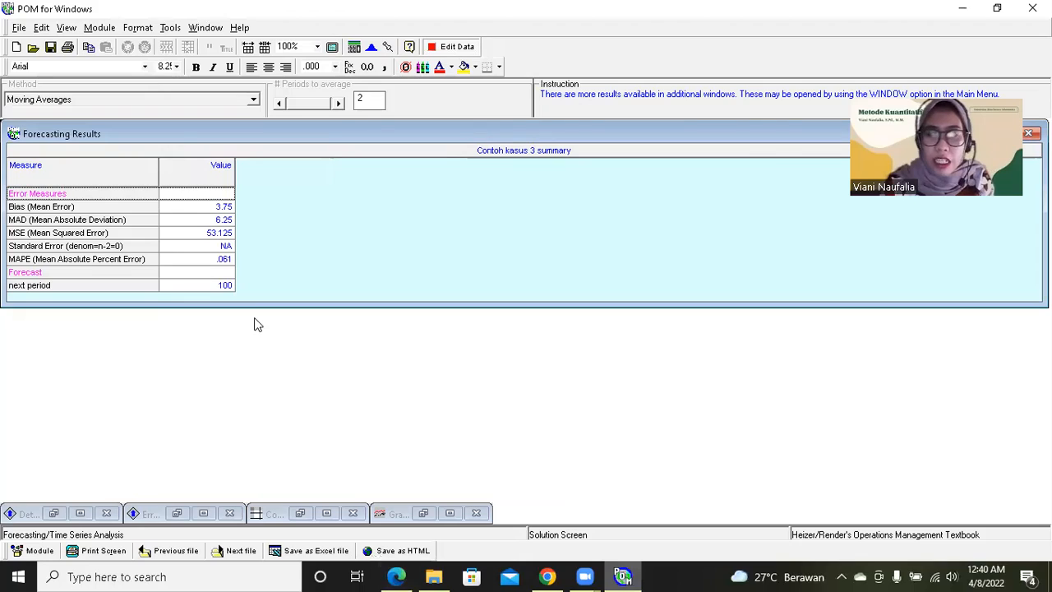
- Return to the data table, change the method to Weighted Moving Averages and check the example in the Edge PDF against the weight column
click(452, 47)
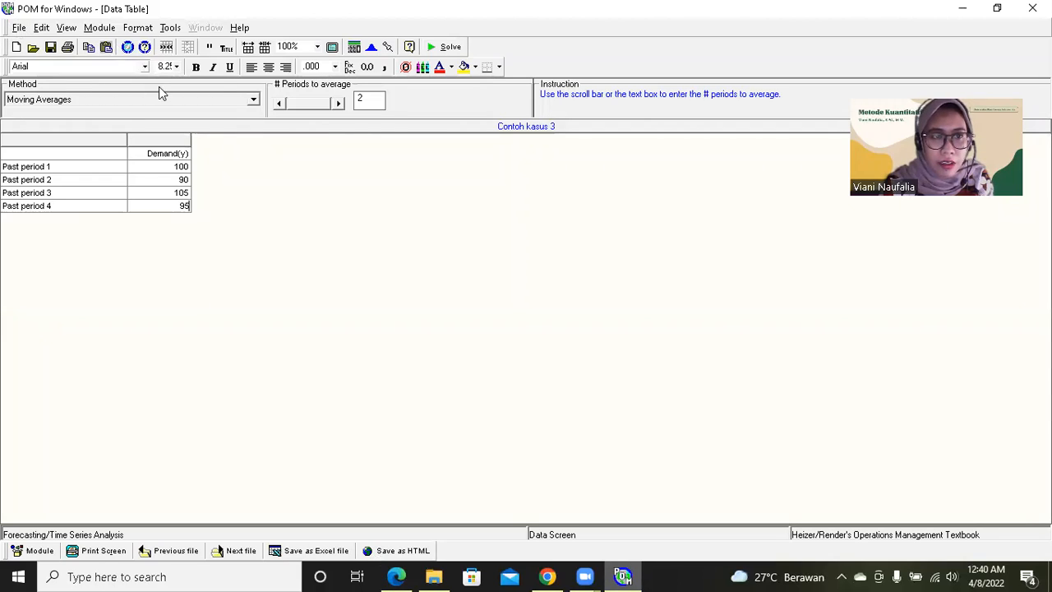
click(253, 100)
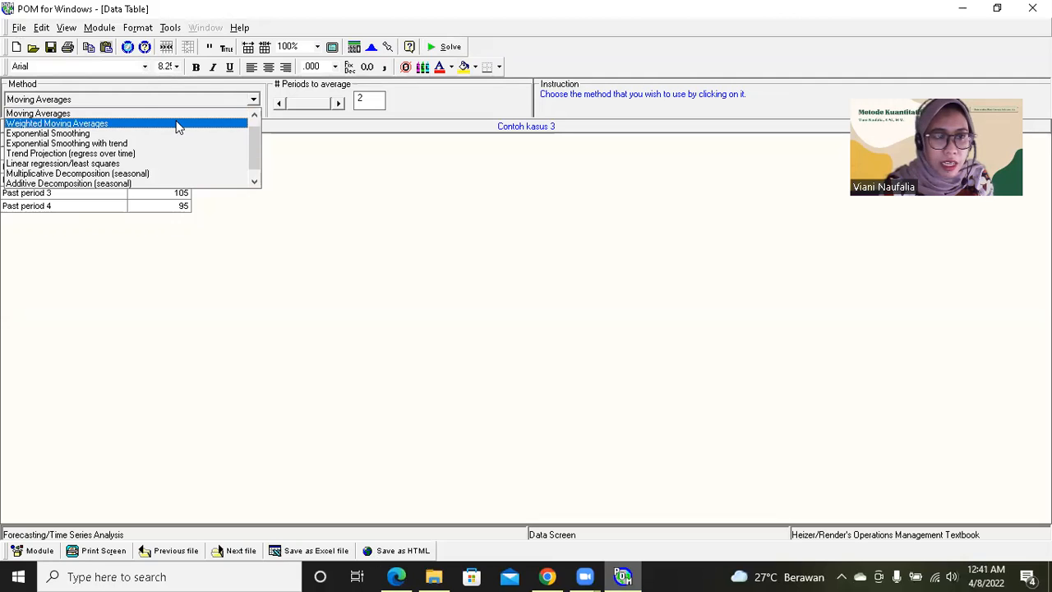
click(177, 123)
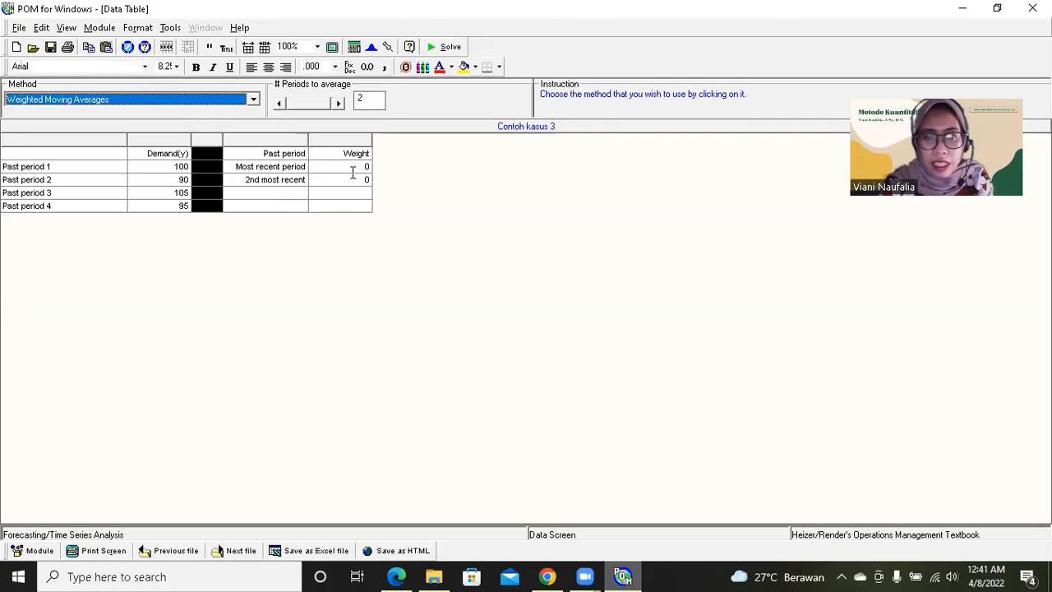
click(352, 170)
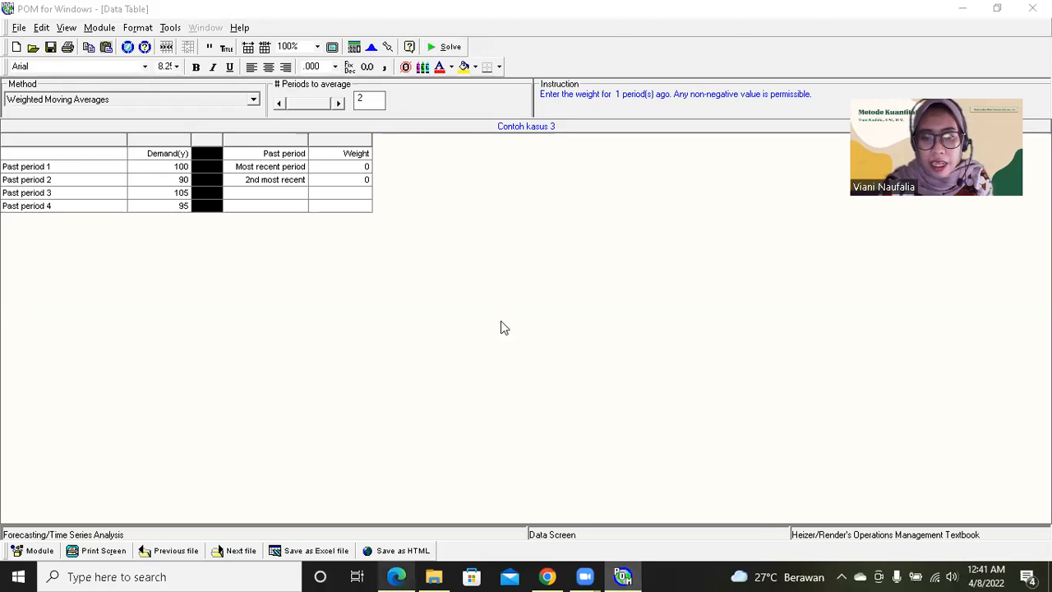
key(alt+Tab)
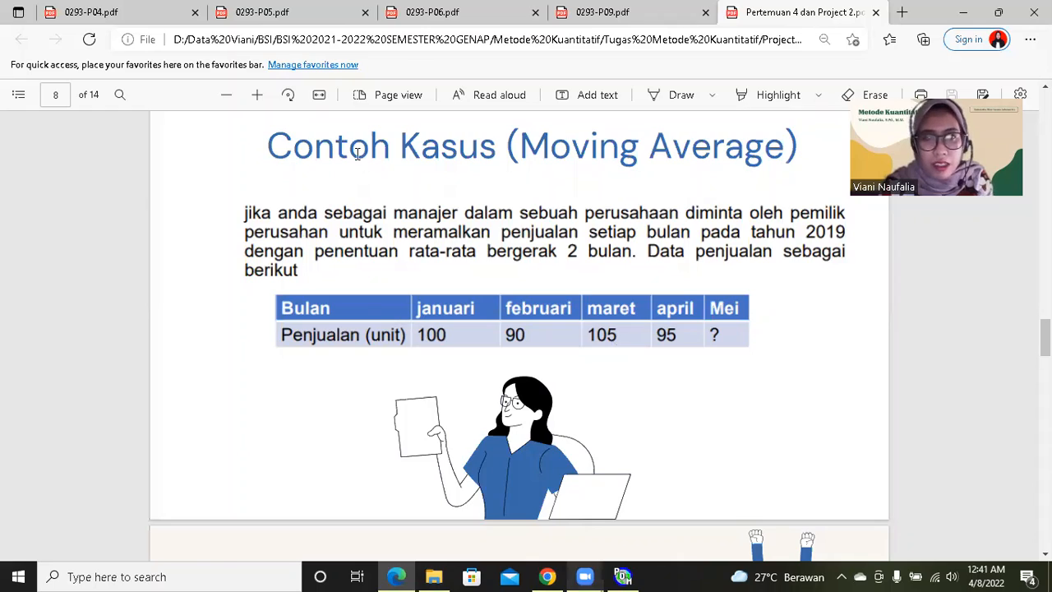
key(alt+Tab)
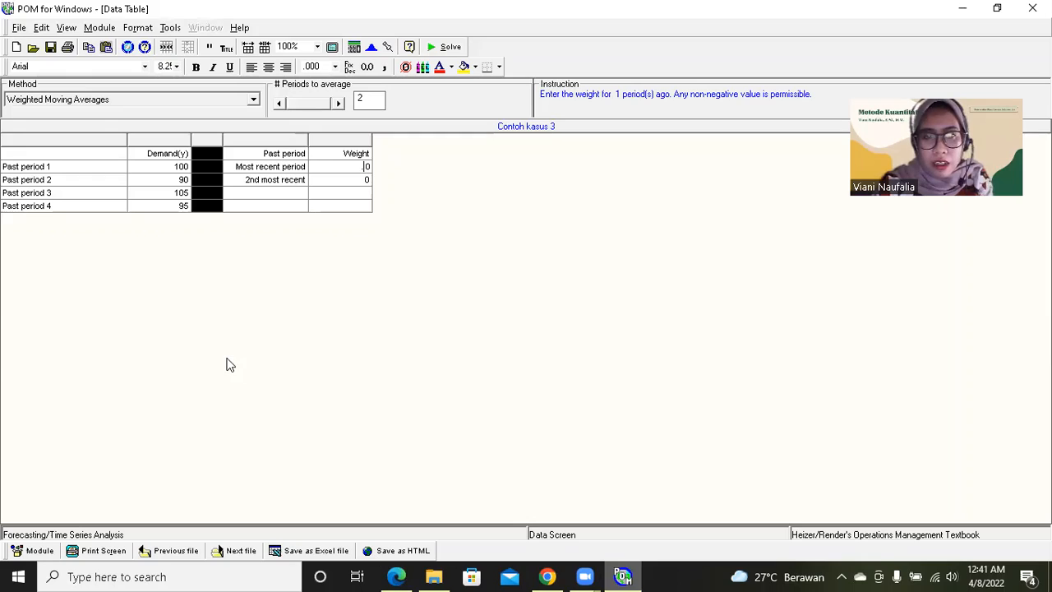
- Enter weights of .4 and .3 for the two most recent periods and set the periods to average to 4
text(4)
key(Return)
text(.3)
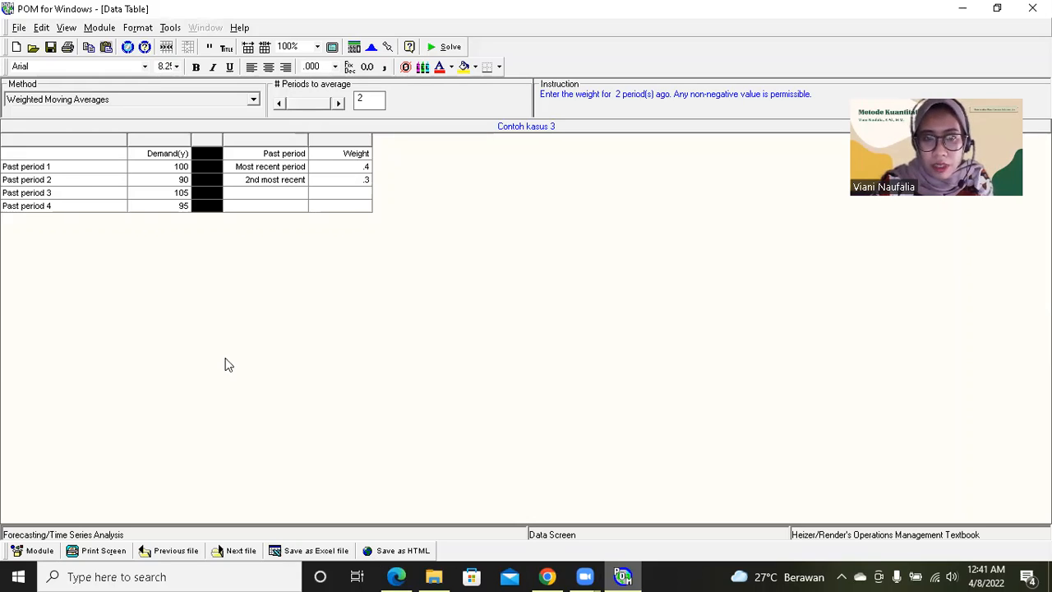
key(Return)
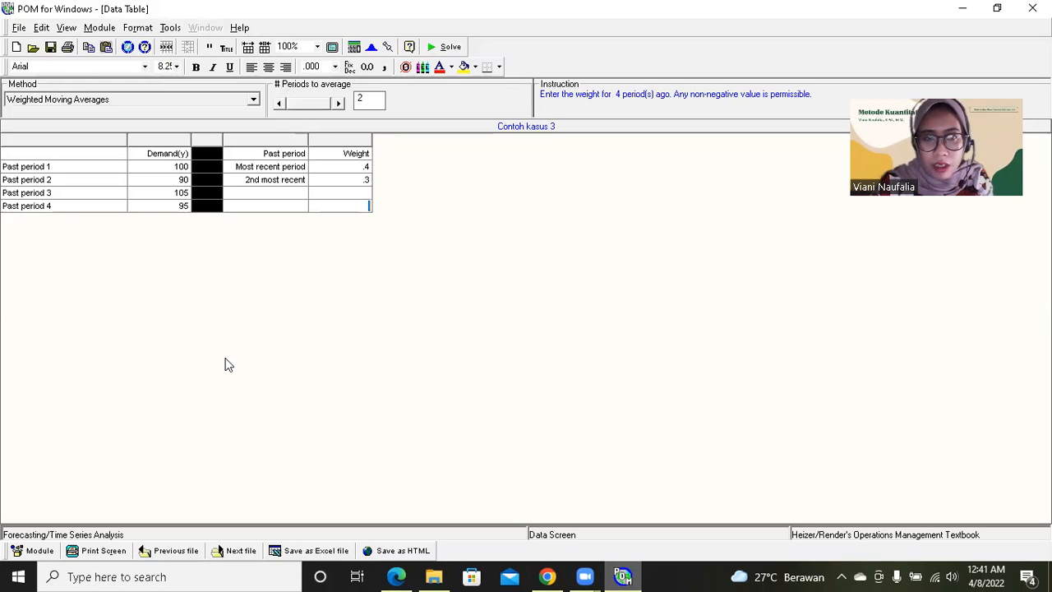
click(375, 104)
text(4)
key(Tab)
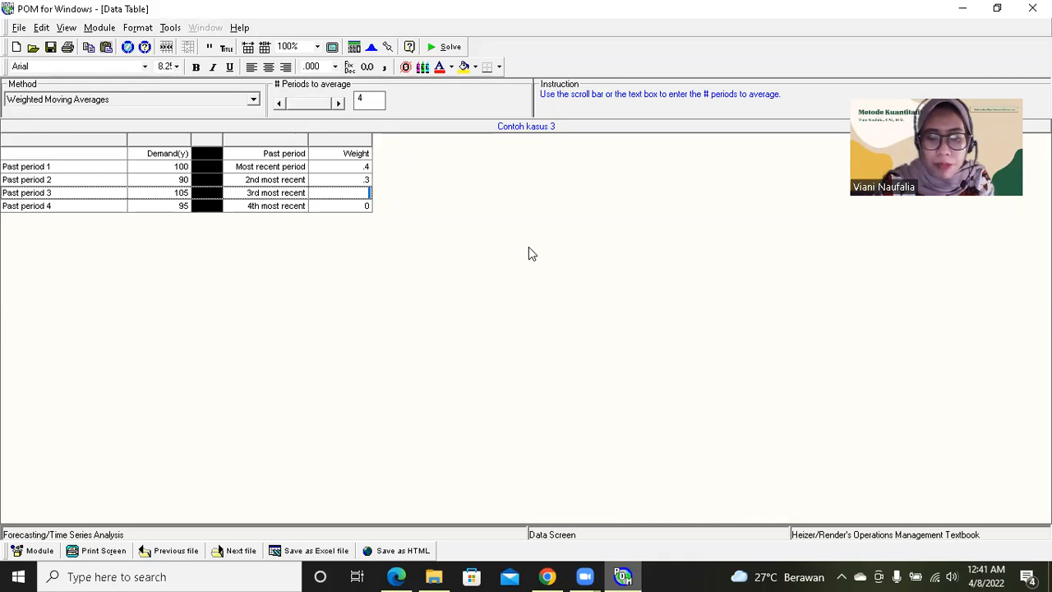
- Enter weights of .2 and .1 for the 3rd and 4th most recent periods and solve the weighted forecast
text(.2)
click(364, 180)
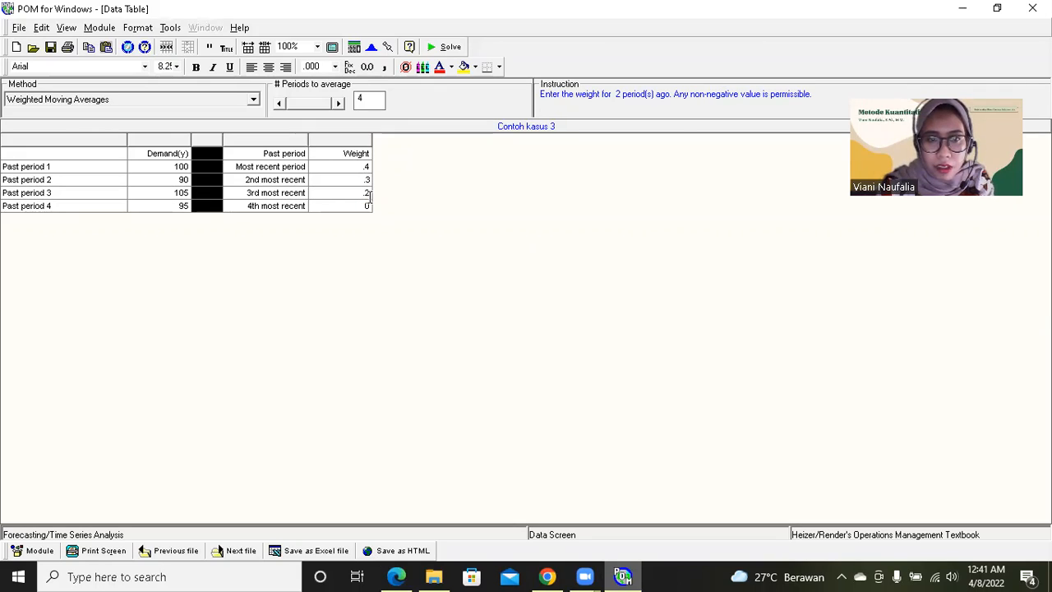
click(369, 202)
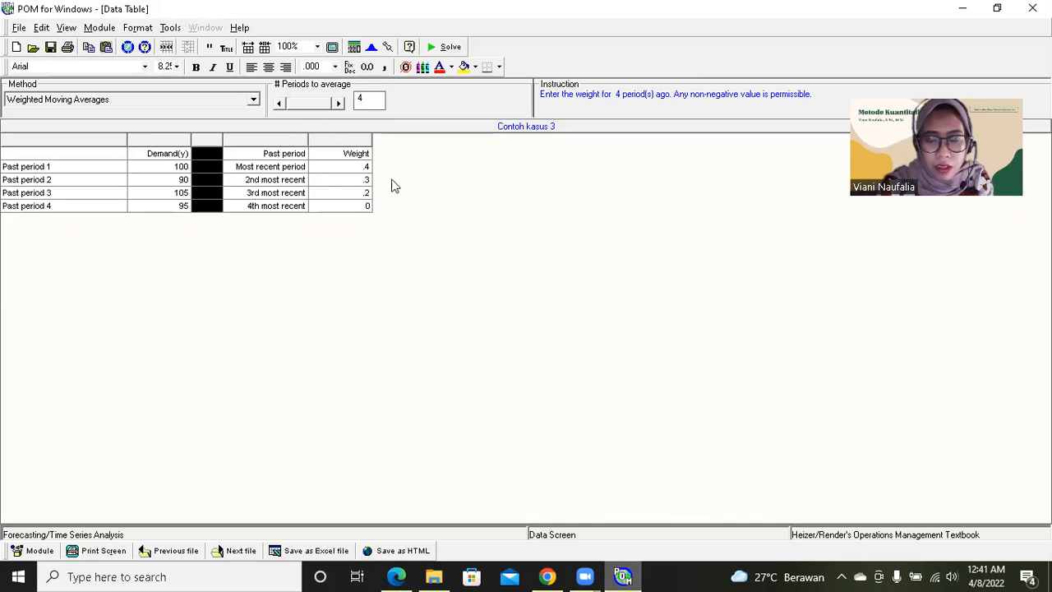
key(BackSpace)
text(.1)
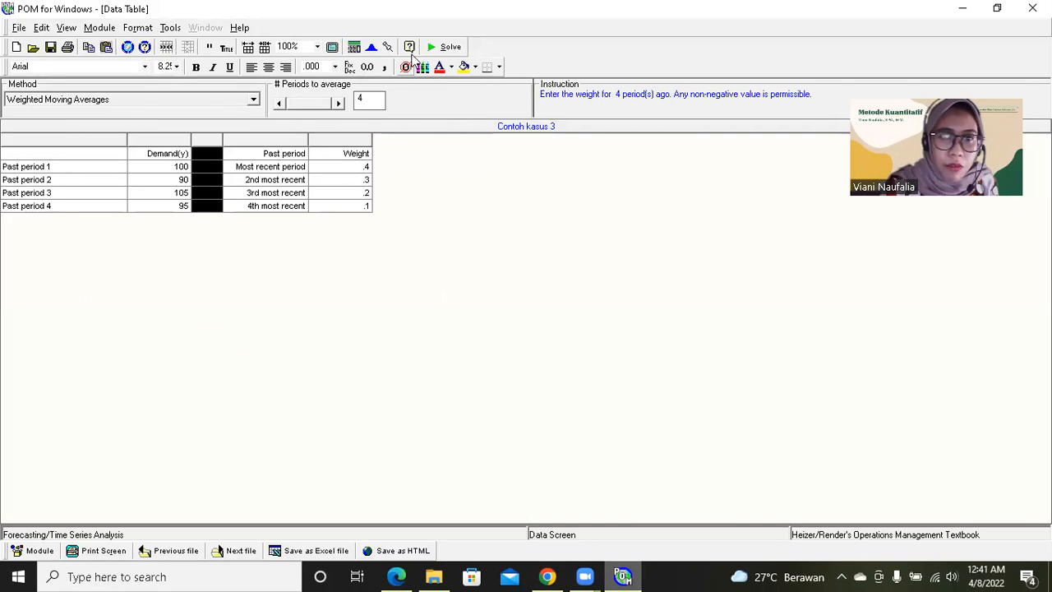
click(448, 47)
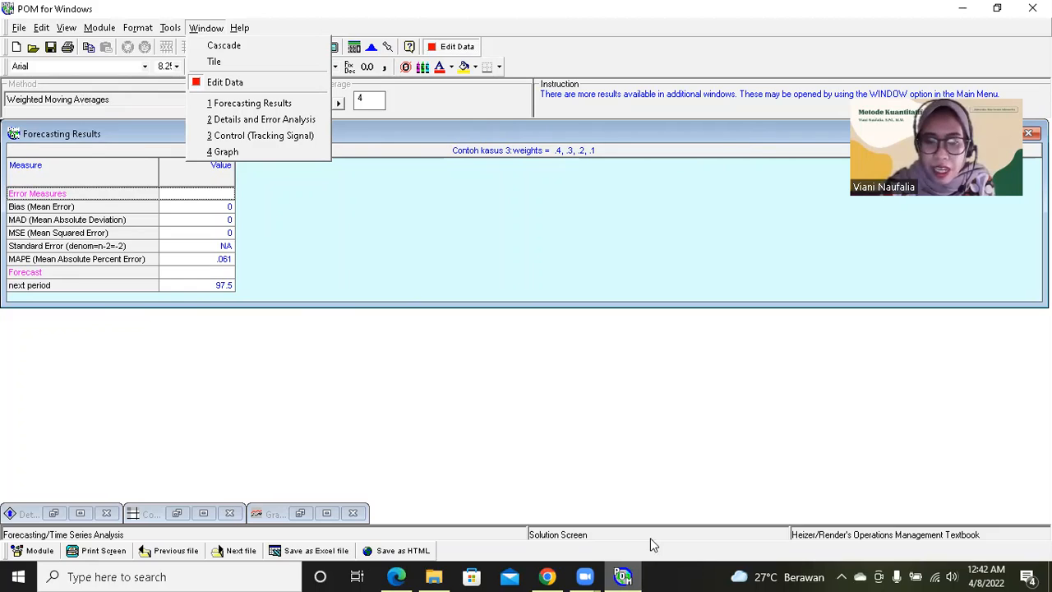
- Switch to the Edge PDF and find the Contoh Kasus (Least Square) example with its yearly demand table
click(402, 576)
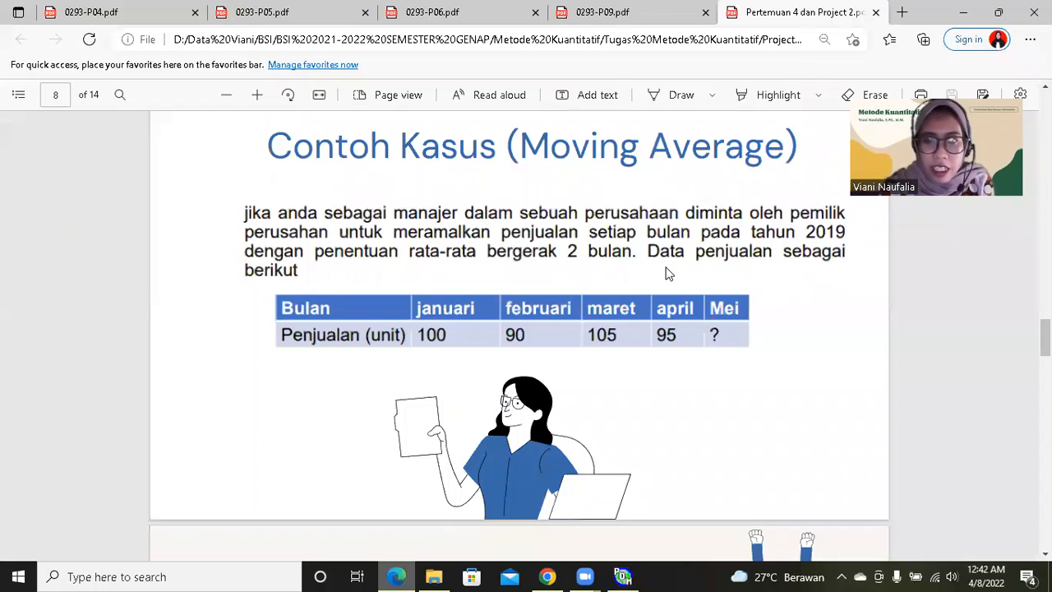
scroll(668, 274, down, 2)
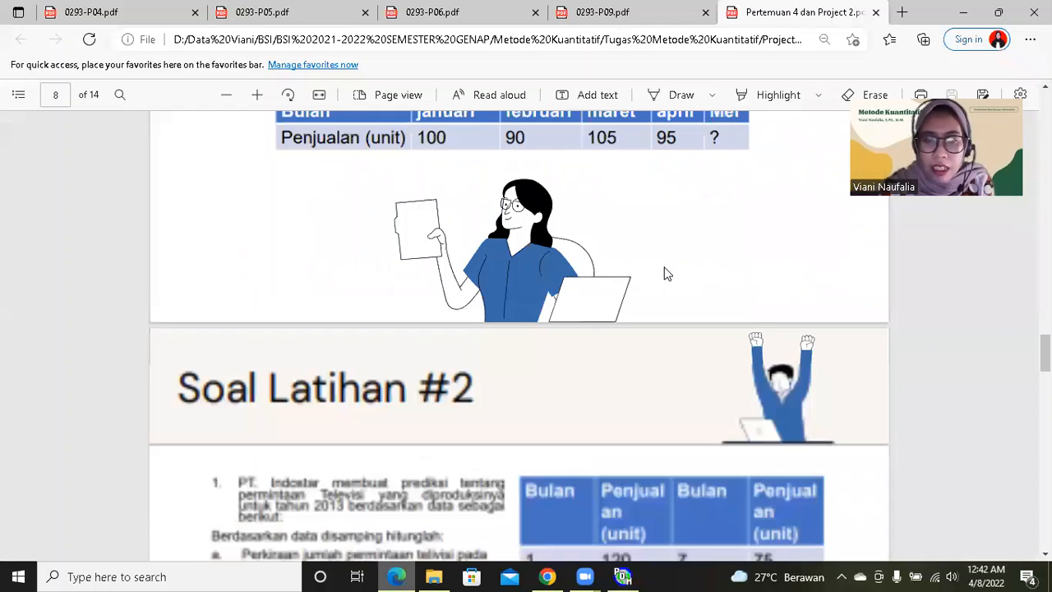
scroll(667, 274, down, 3)
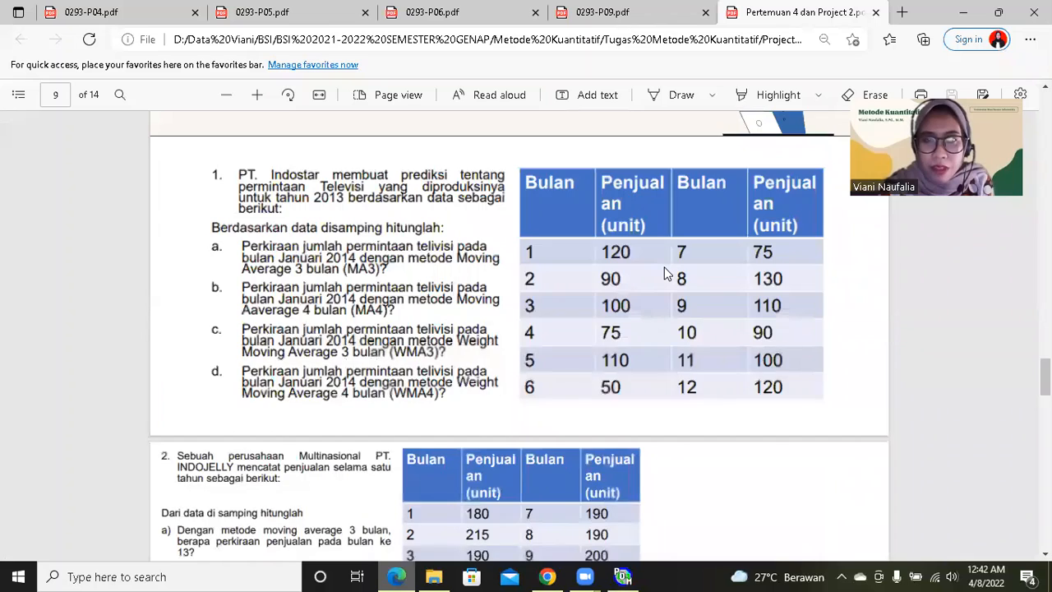
scroll(667, 273, down, 7)
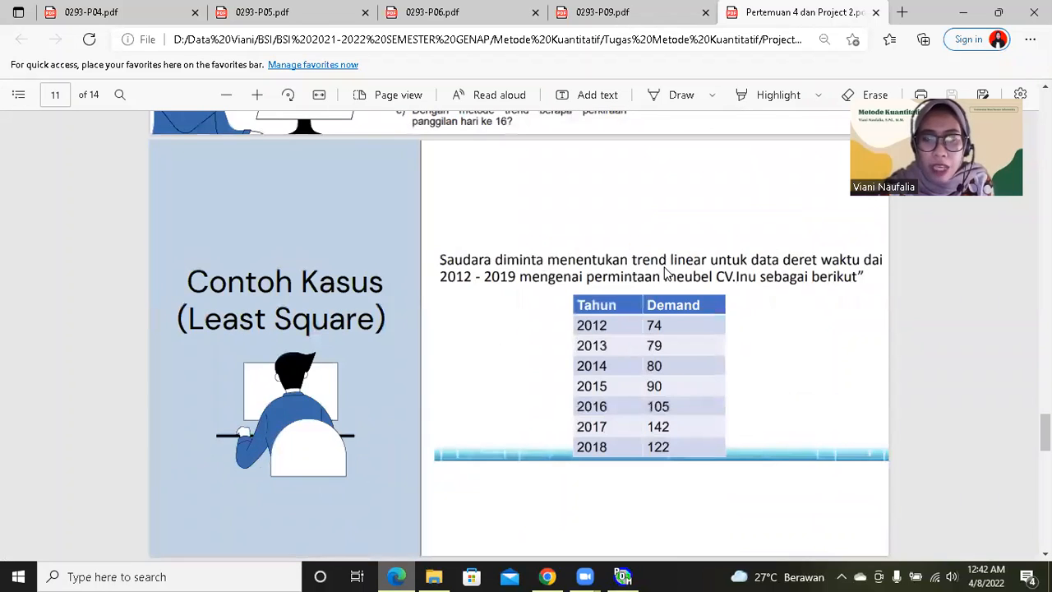
scroll(308, 269, down, 1)
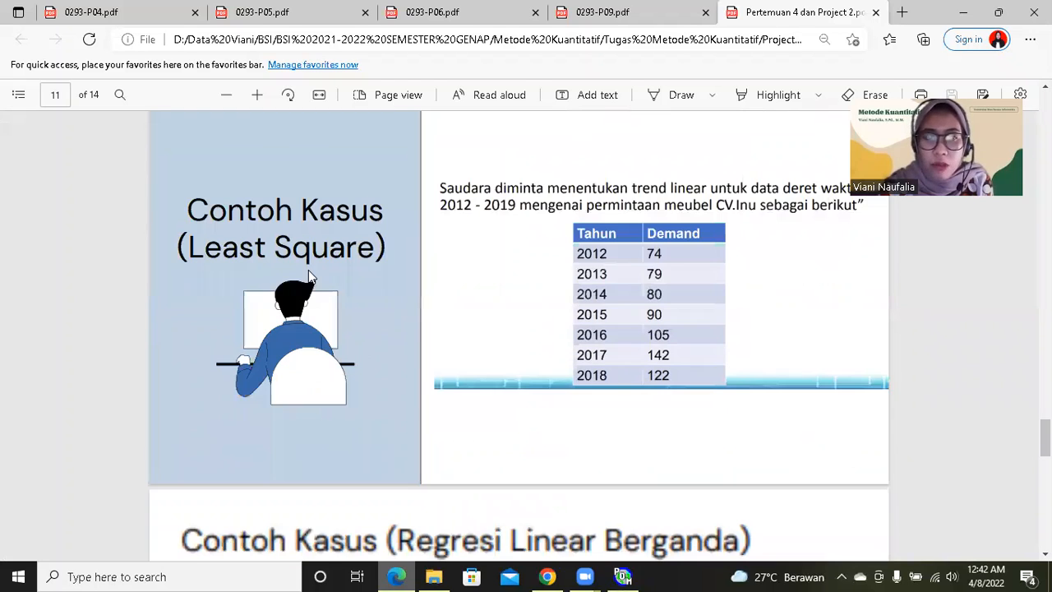
scroll(390, 244, up, 1)
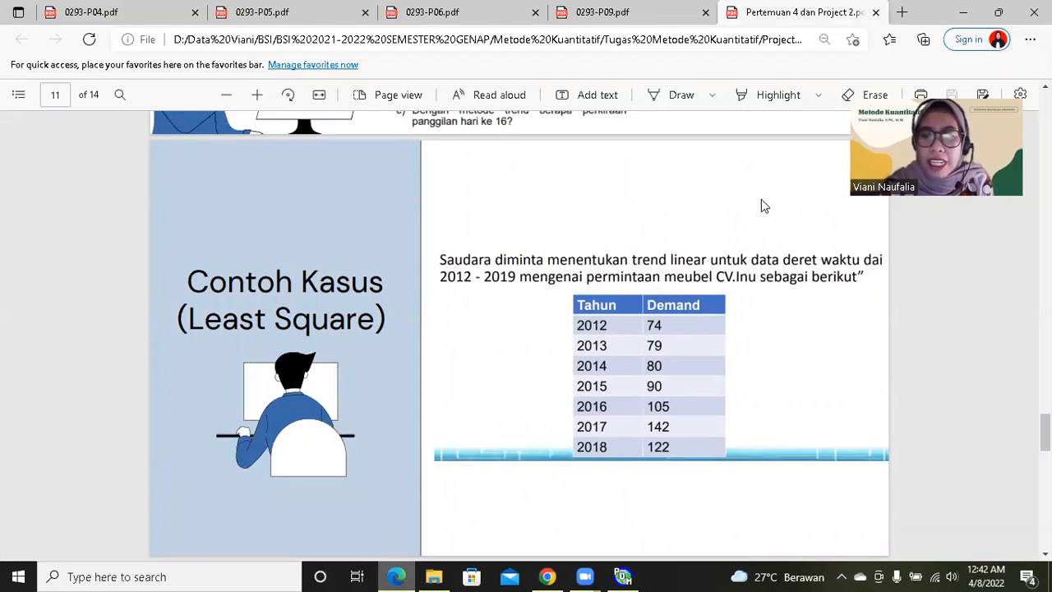
- Return to POM for Windows, close Contoh kasus 3 and start a new Least Squares - Simple and Multiple Regression data set
click(623, 576)
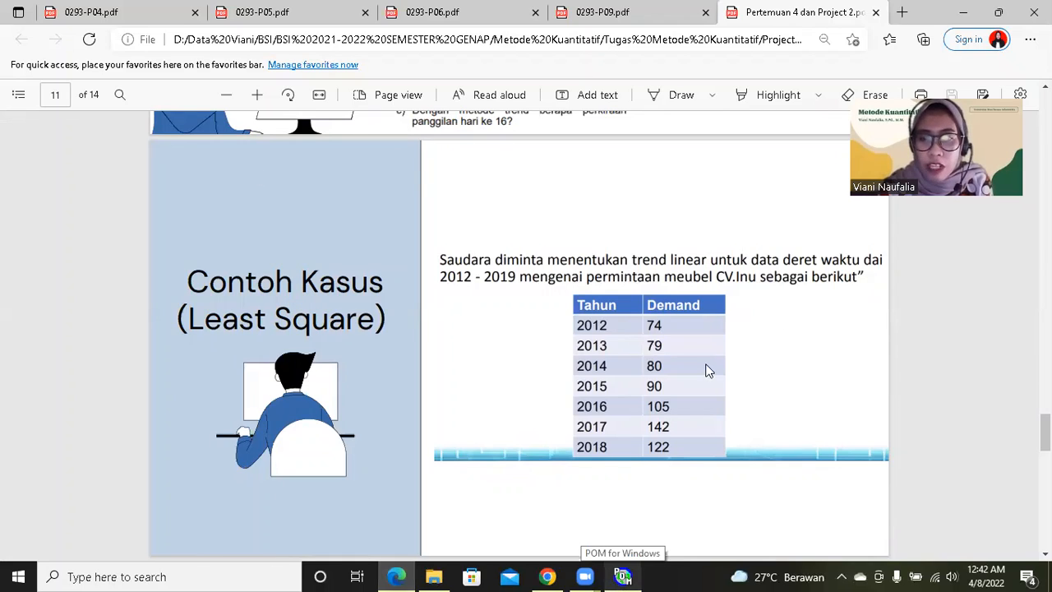
click(623, 575)
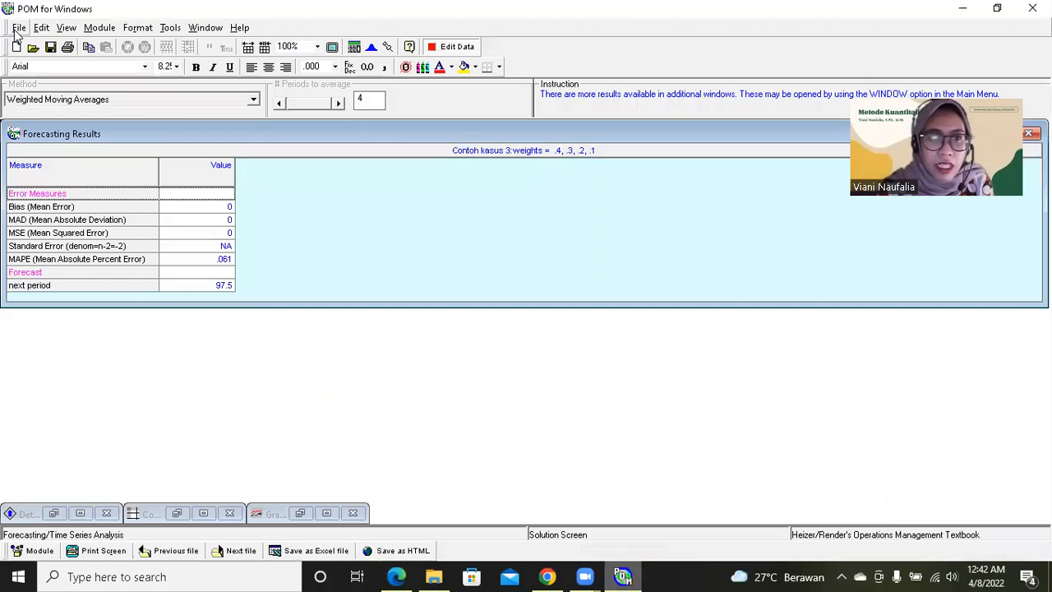
click(20, 28)
key(Return)
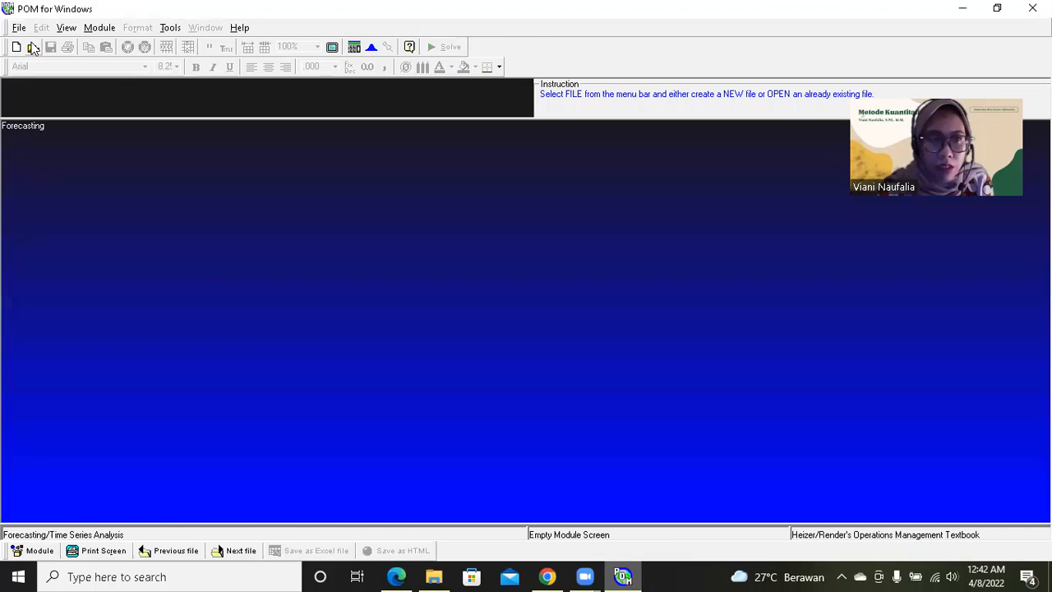
click(100, 28)
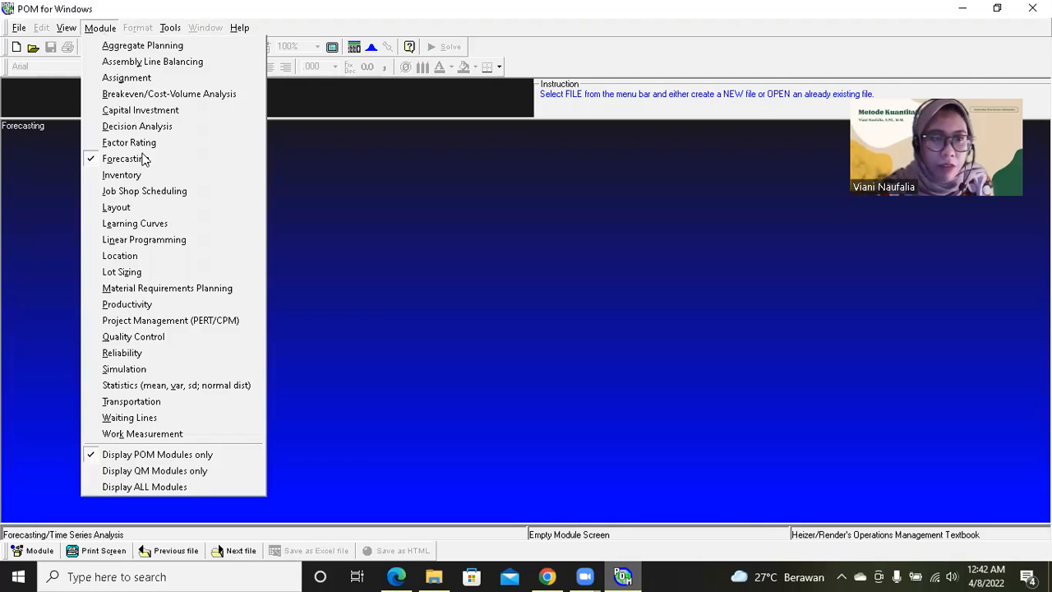
click(19, 28)
mouse_move(119, 46)
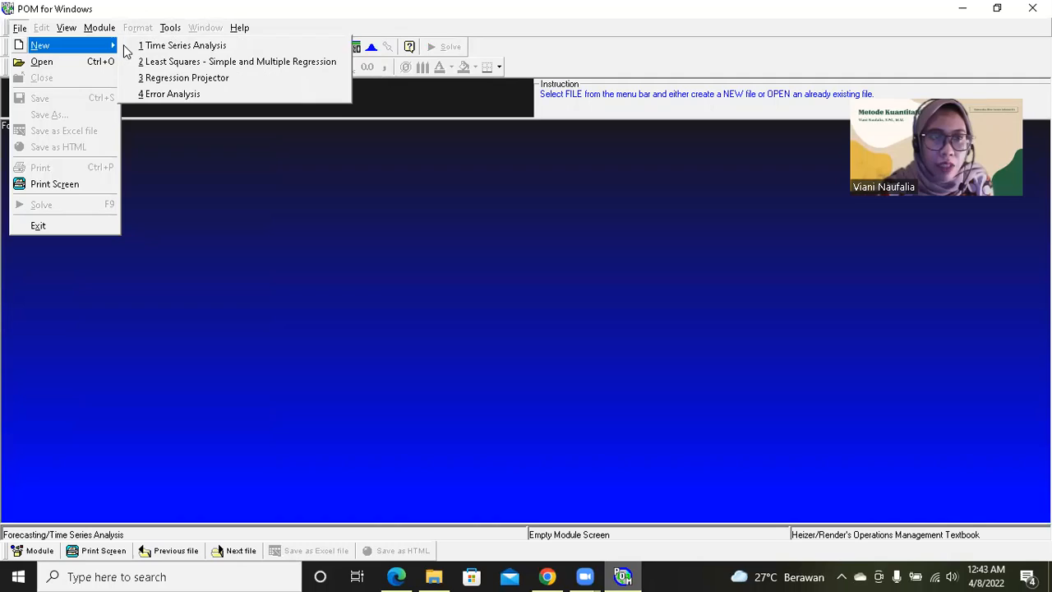
click(167, 70)
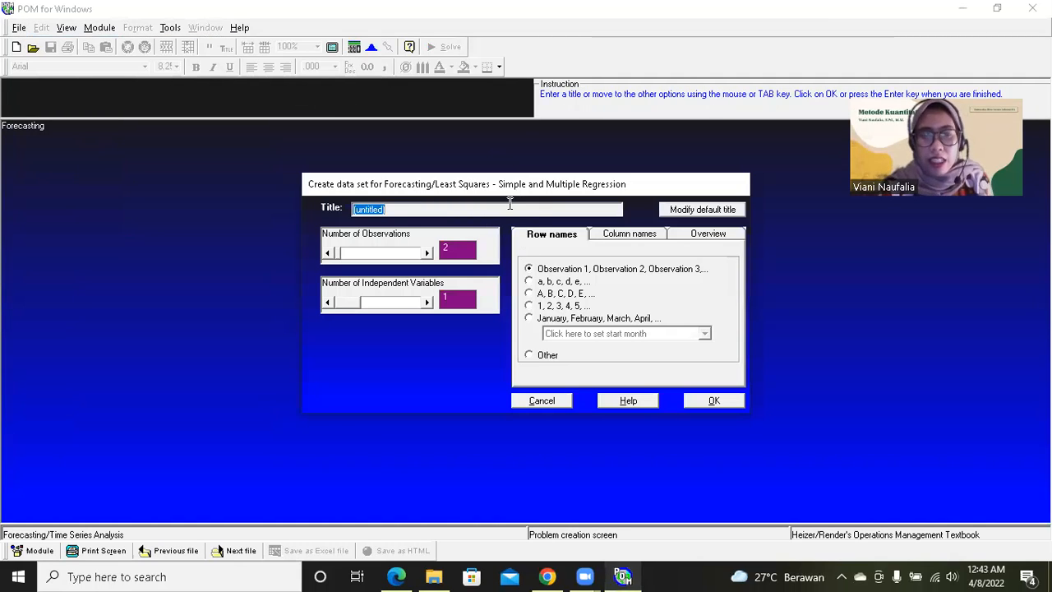
- Title the data set Contoh Kasus 4 and set 7 observations to match the years in the Edge PDF's demand table
text(Contoh Kasus 4)
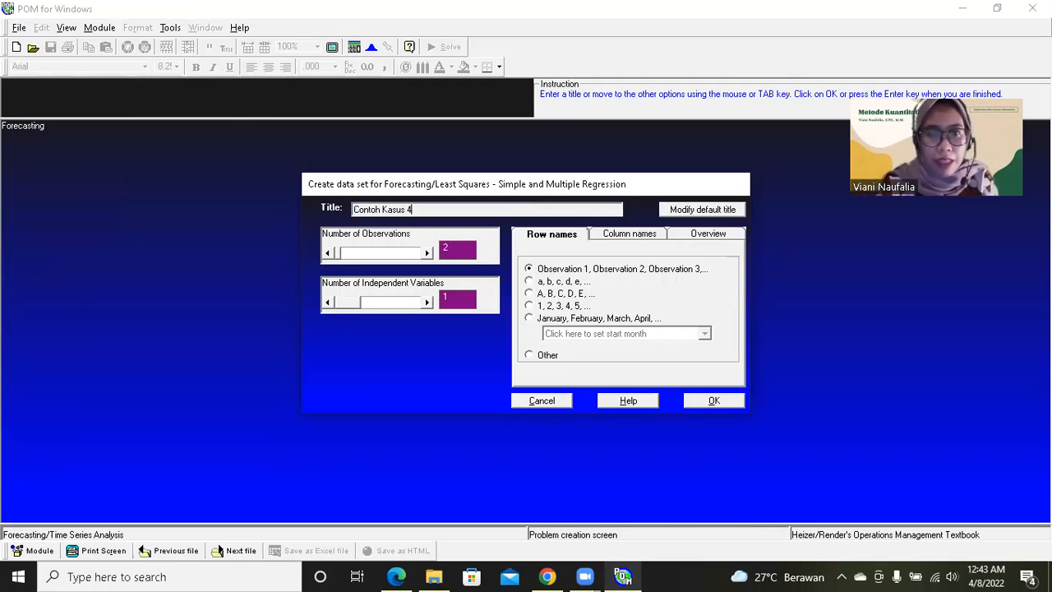
click(400, 576)
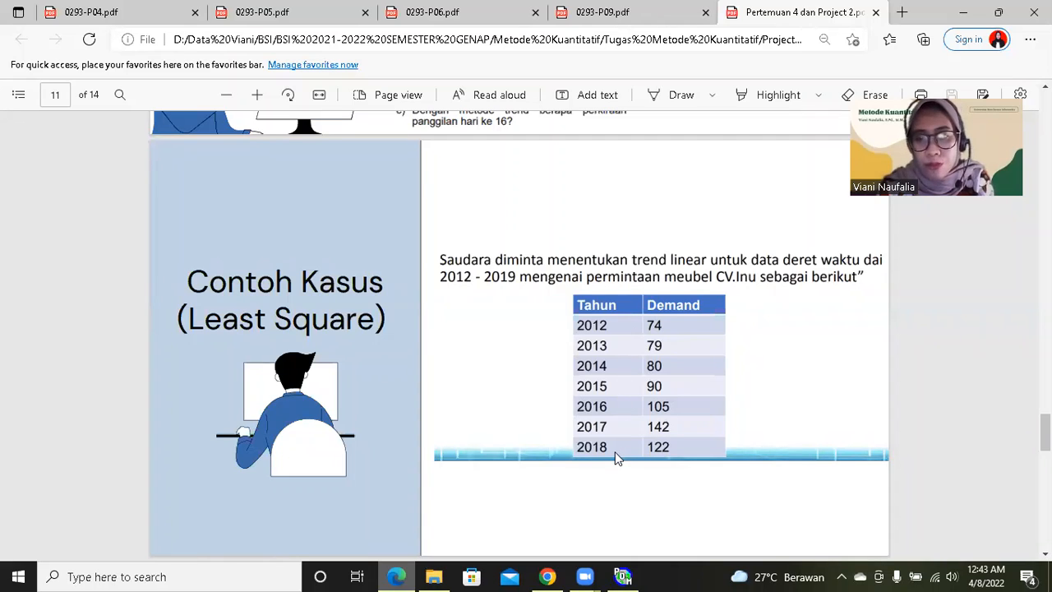
click(626, 575)
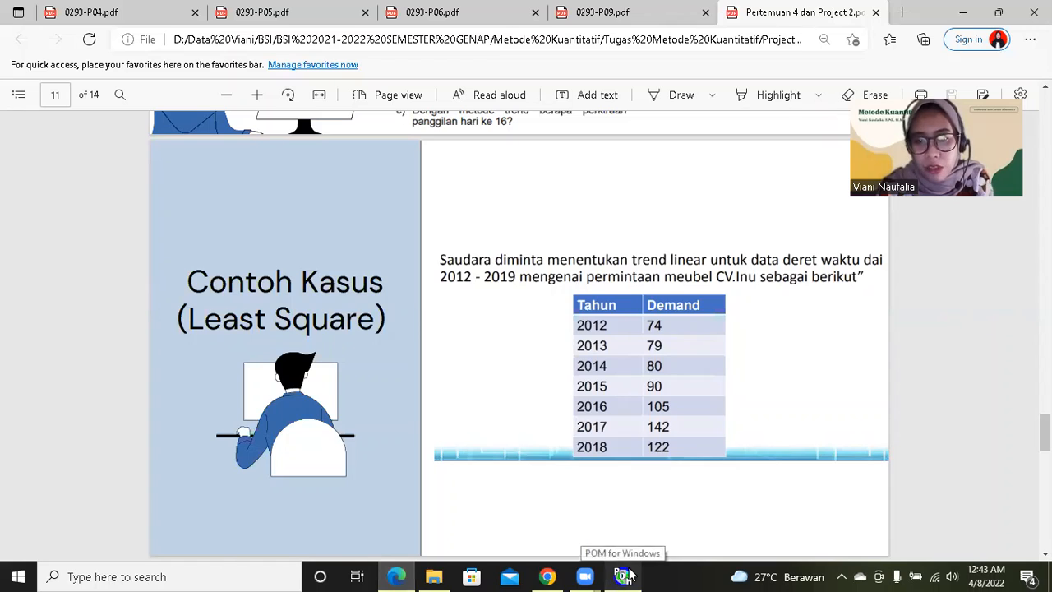
click(559, 477)
click(462, 246)
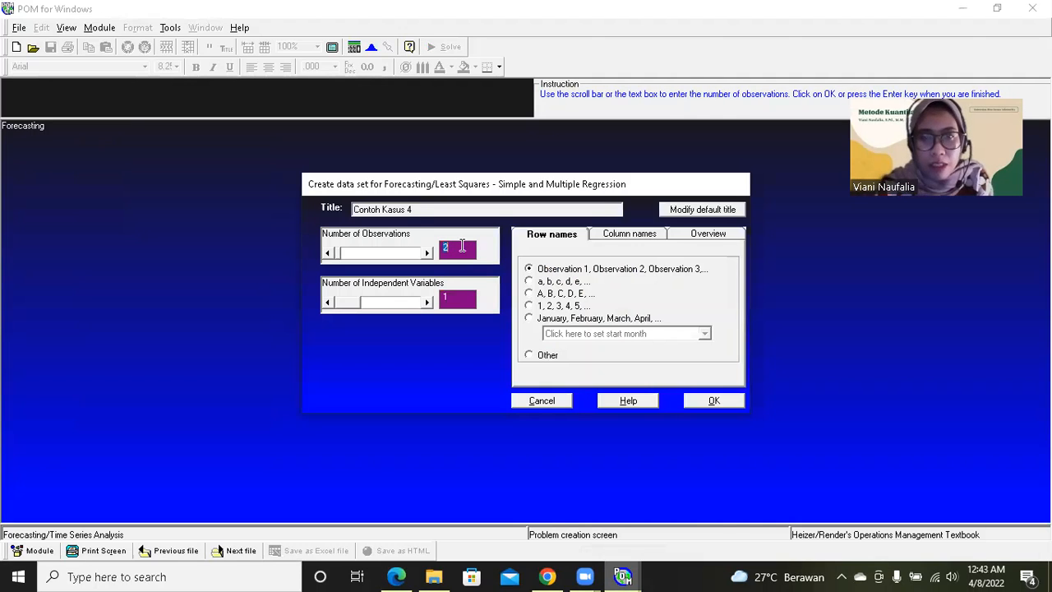
text(7)
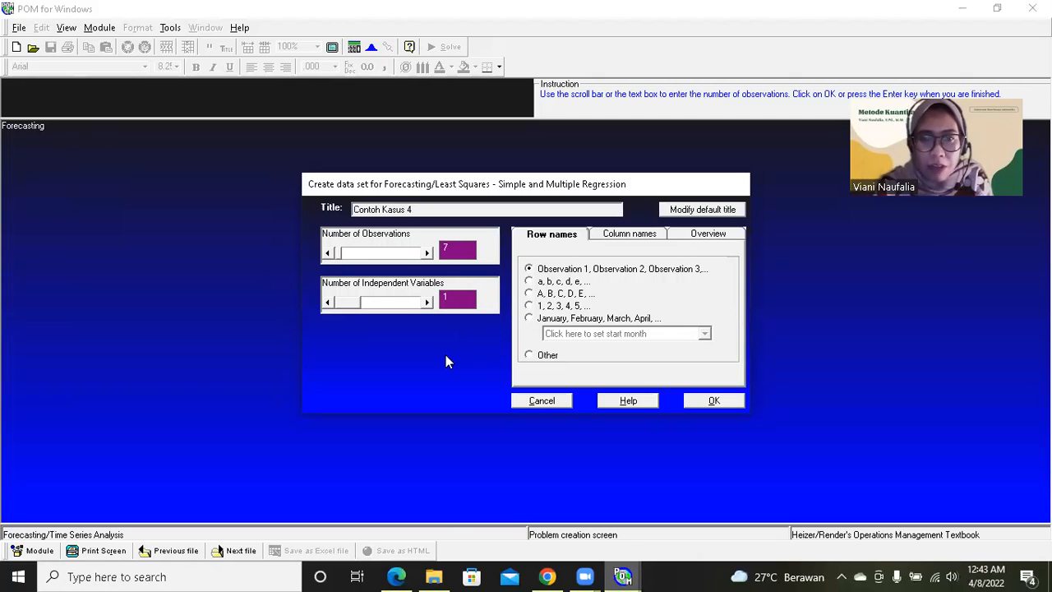
- Check the variables in the Edge PDF example and create the data table with 1 independent variable and default observation names
click(398, 576)
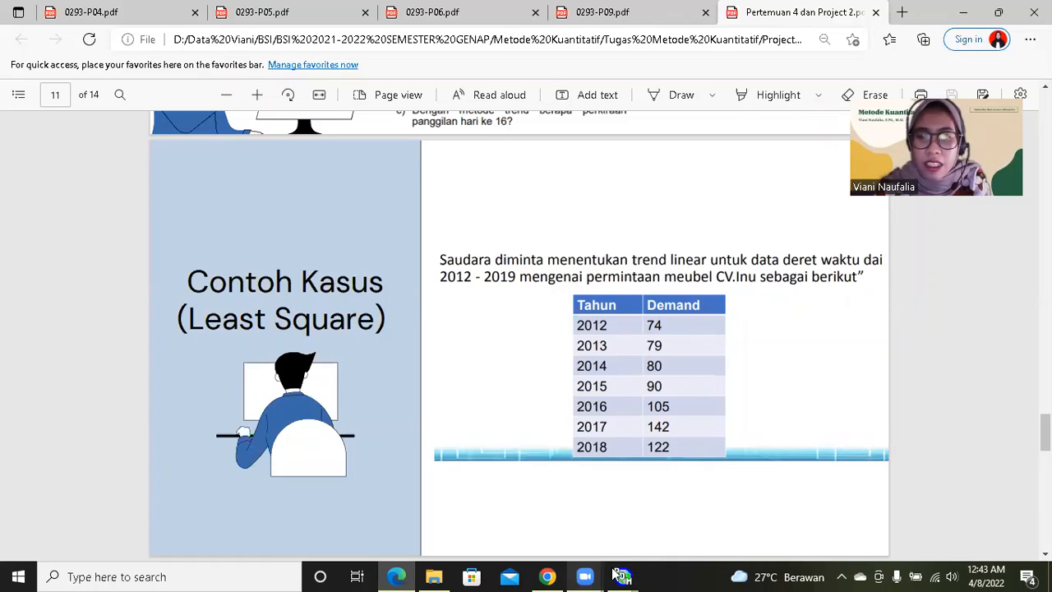
mouse_move(622, 575)
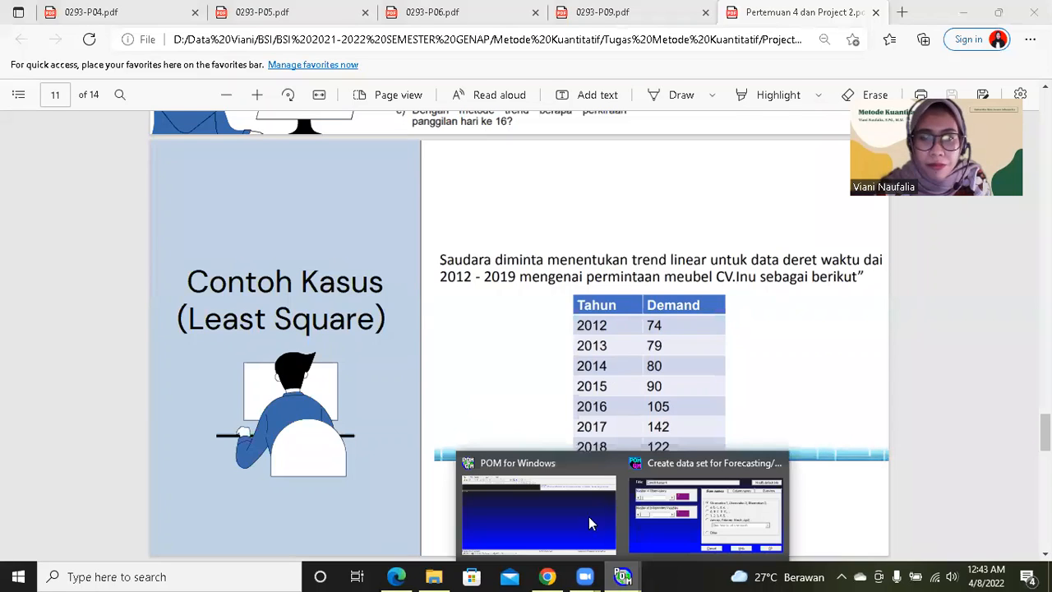
click(635, 511)
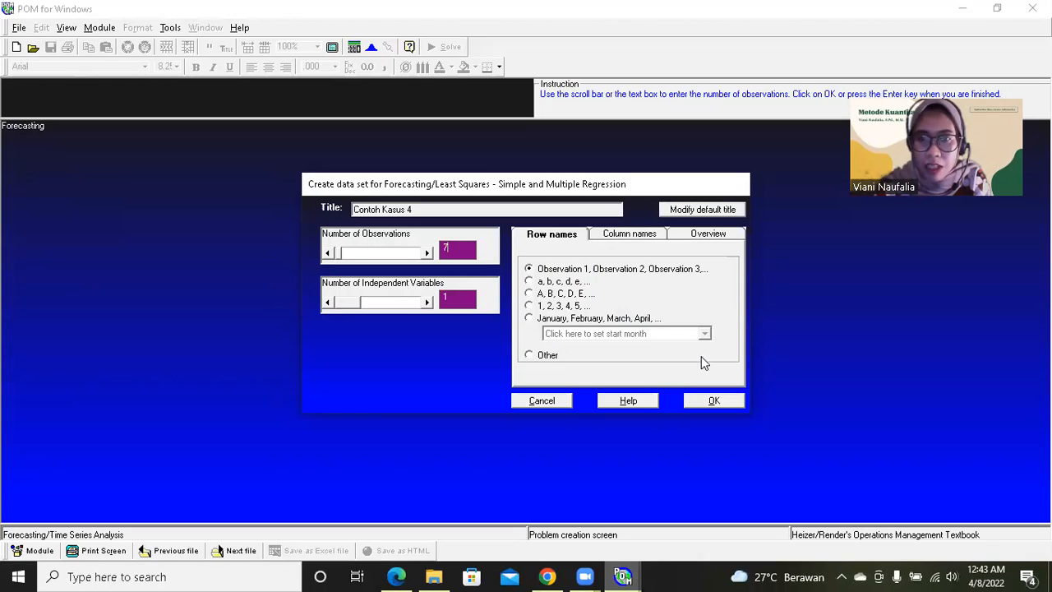
click(724, 404)
key(Return)
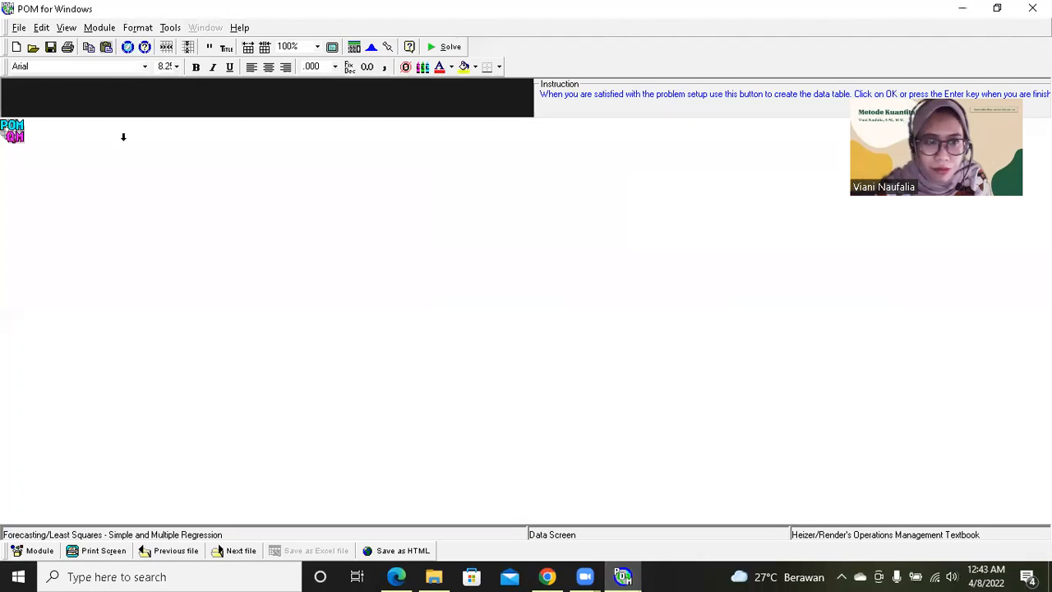
- Check the demand table in the Edge PDF and enter Y values 74 and 79 for observations 1 and 2 in POM for Windows
click(384, 569)
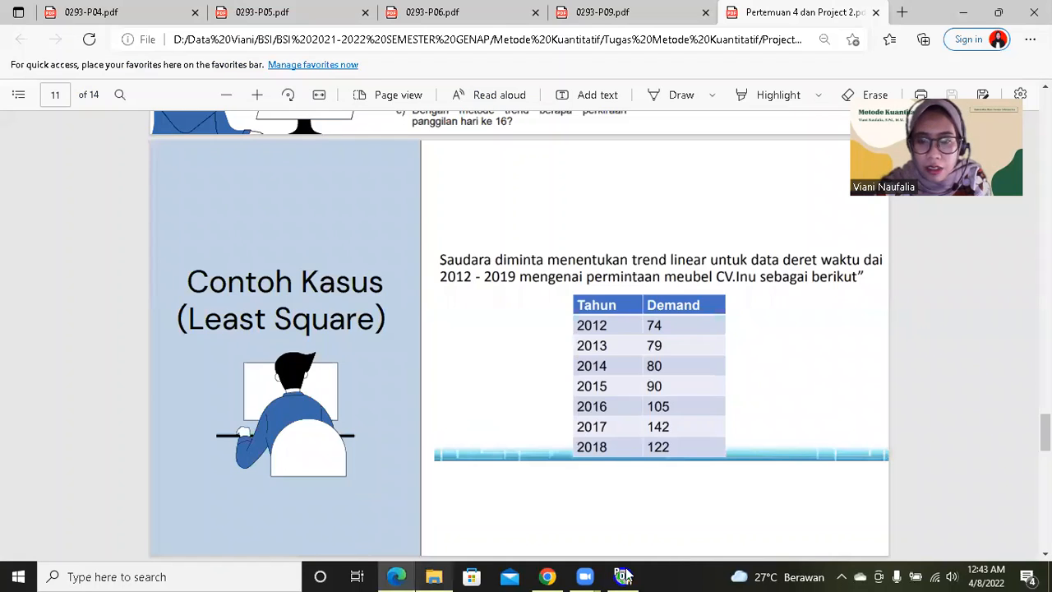
click(624, 573)
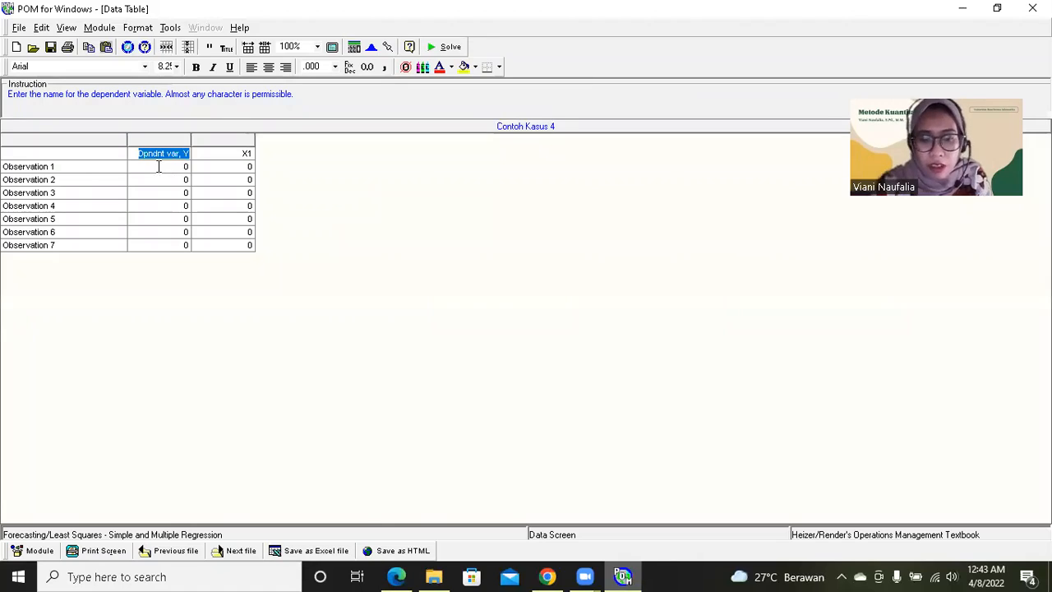
click(169, 166)
text(70)
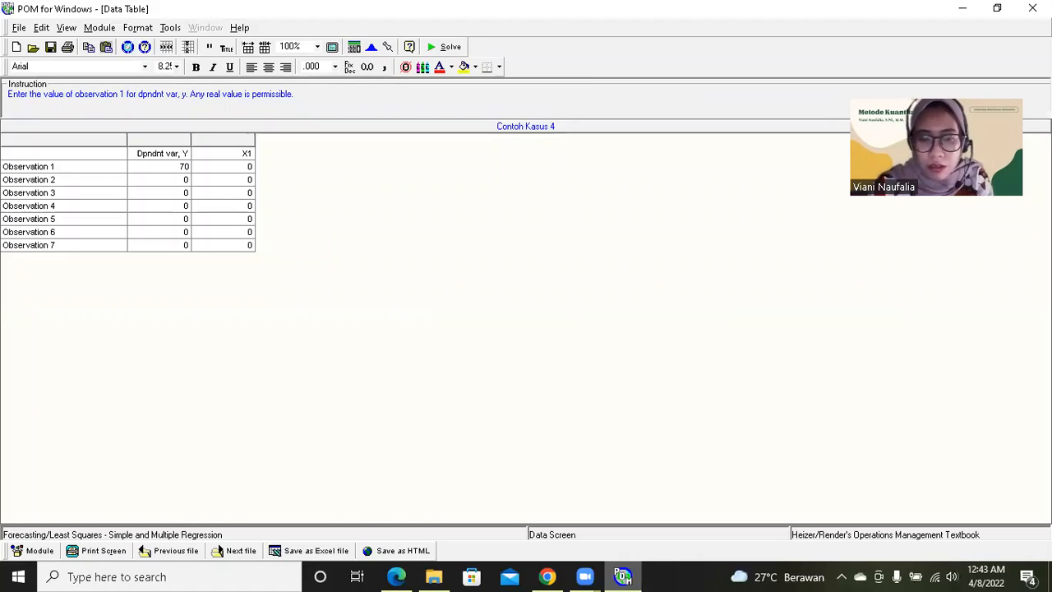
key(BackSpace)
text(4)
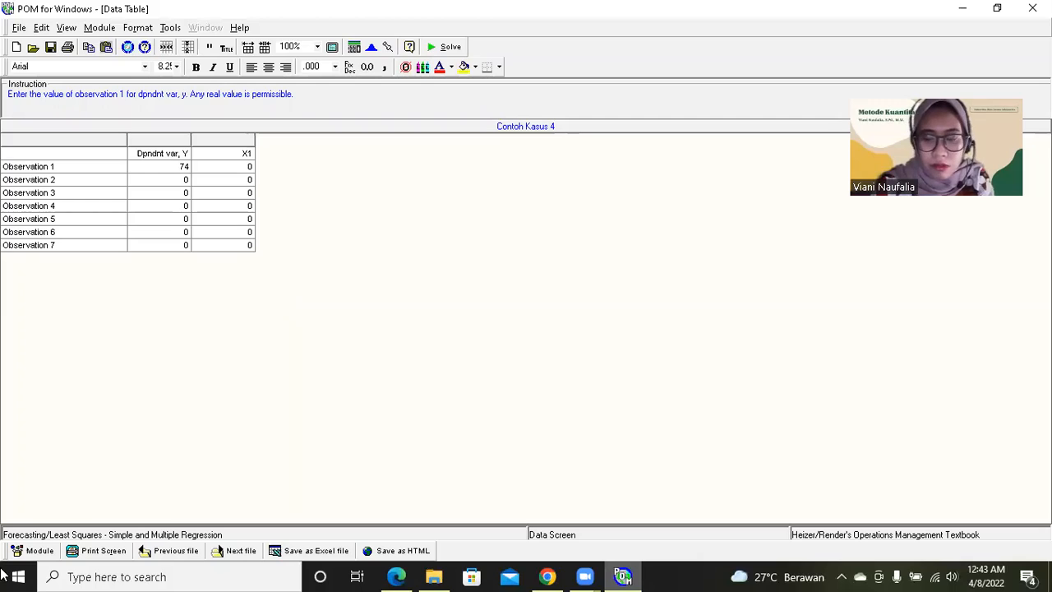
key(Return)
text(7)
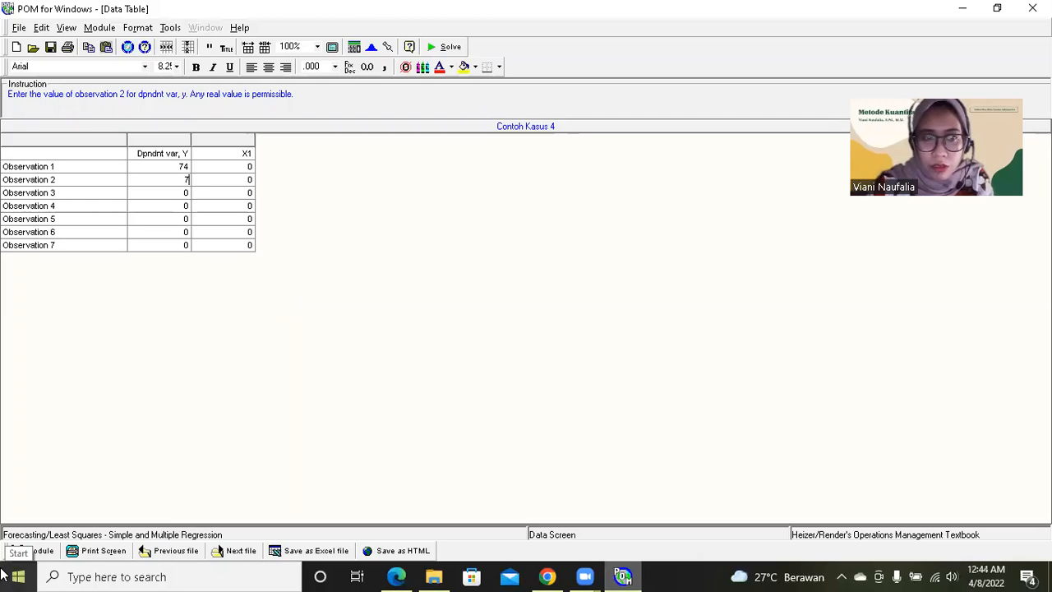
text(9)
key(Return)
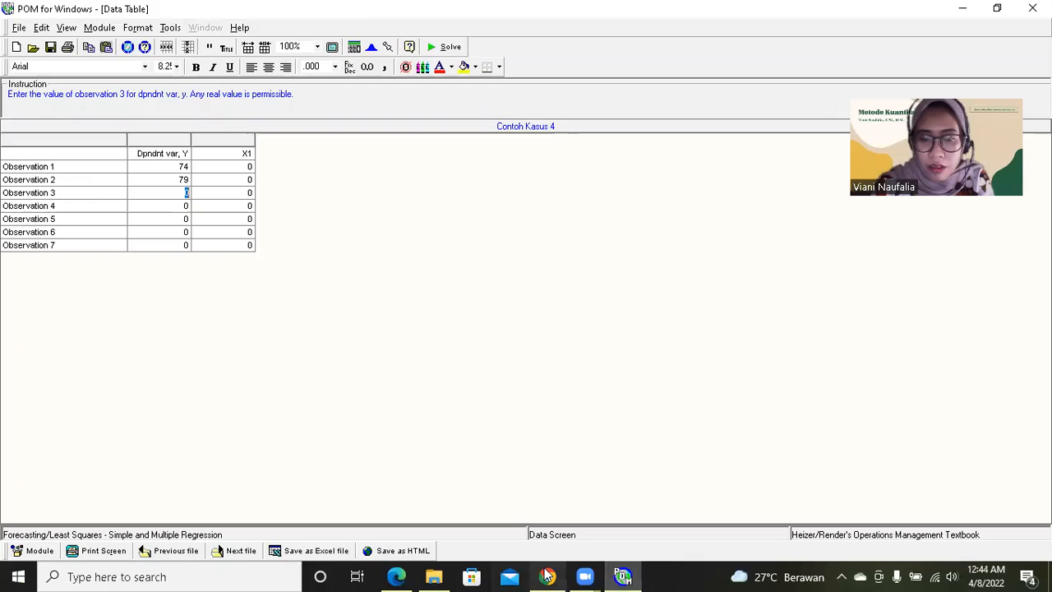
- Consult the Edge PDF's demand table again and enter Y values 80 and 90 for observations 3 and 4 in POM for Windows
key(alt+Tab)
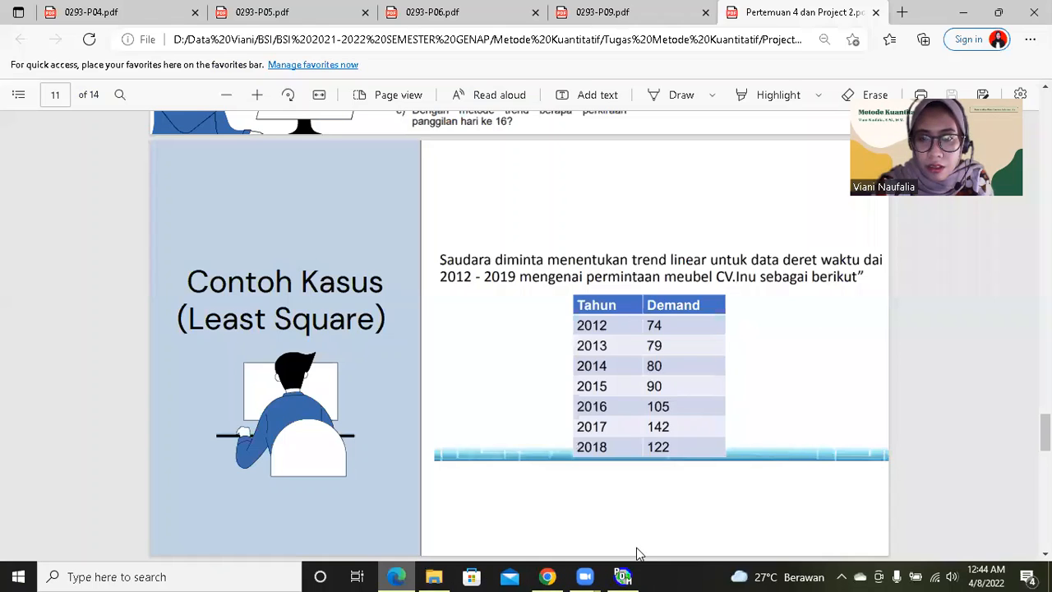
click(615, 573)
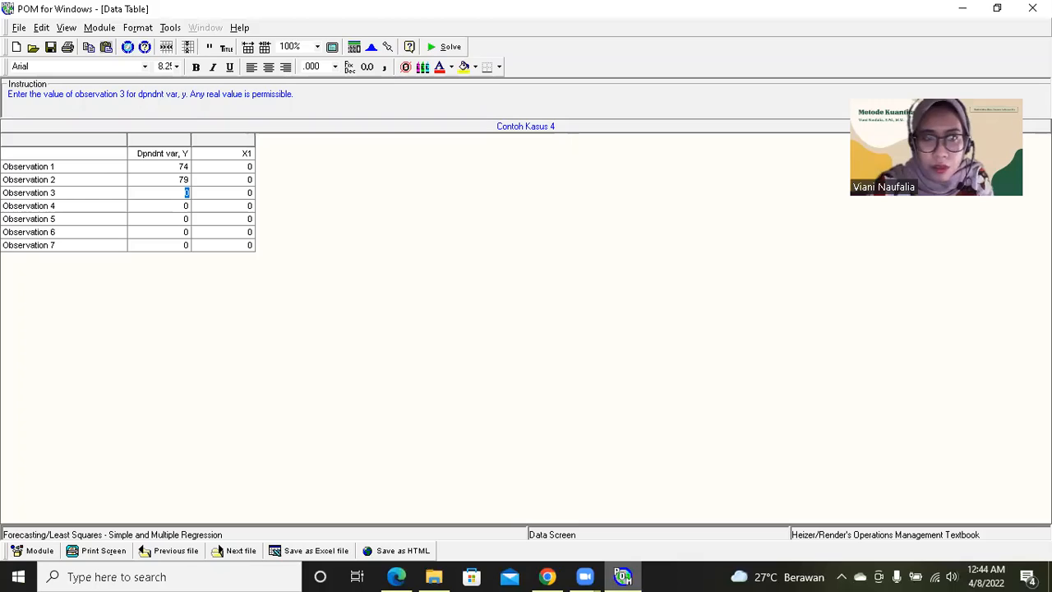
text(80)
key(Return)
text(90)
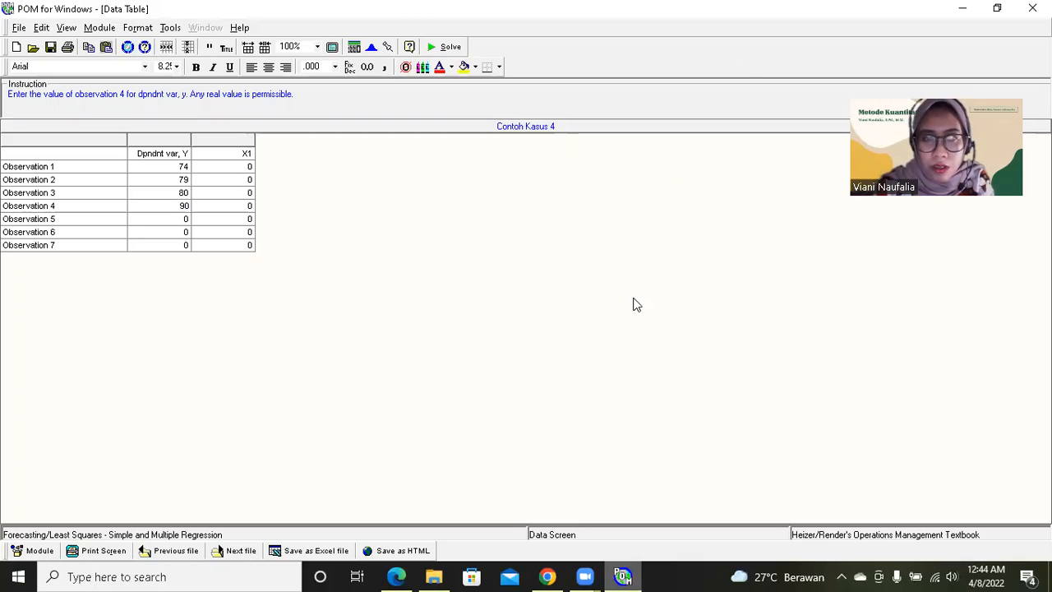
- Look up the 2016 demand in the Edge PDF and enter 105 as observation 5's Y value in POM for Windows
click(397, 569)
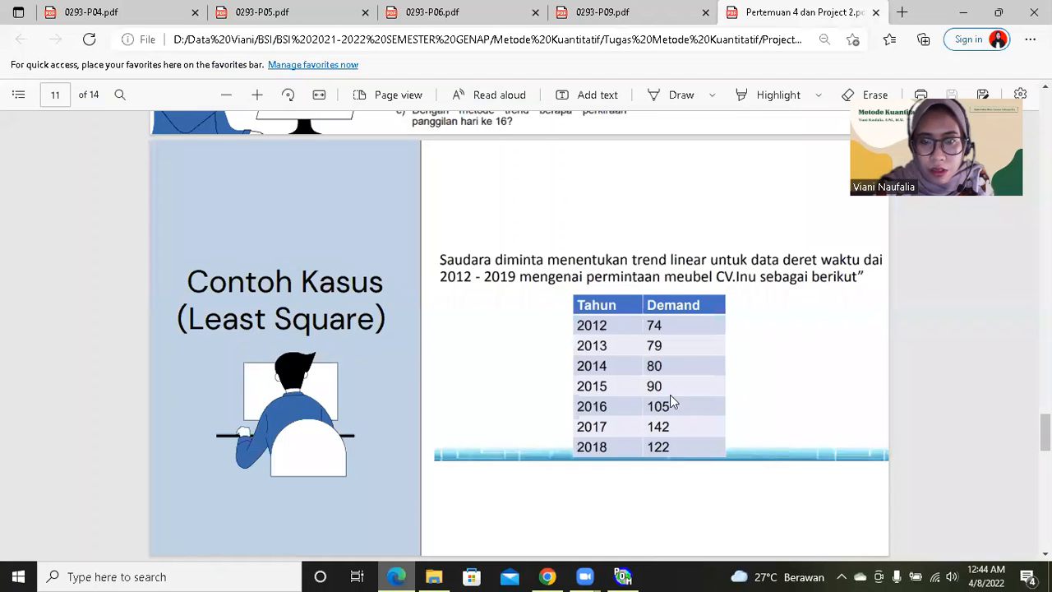
key(alt+Tab)
click(176, 218)
text(1050)
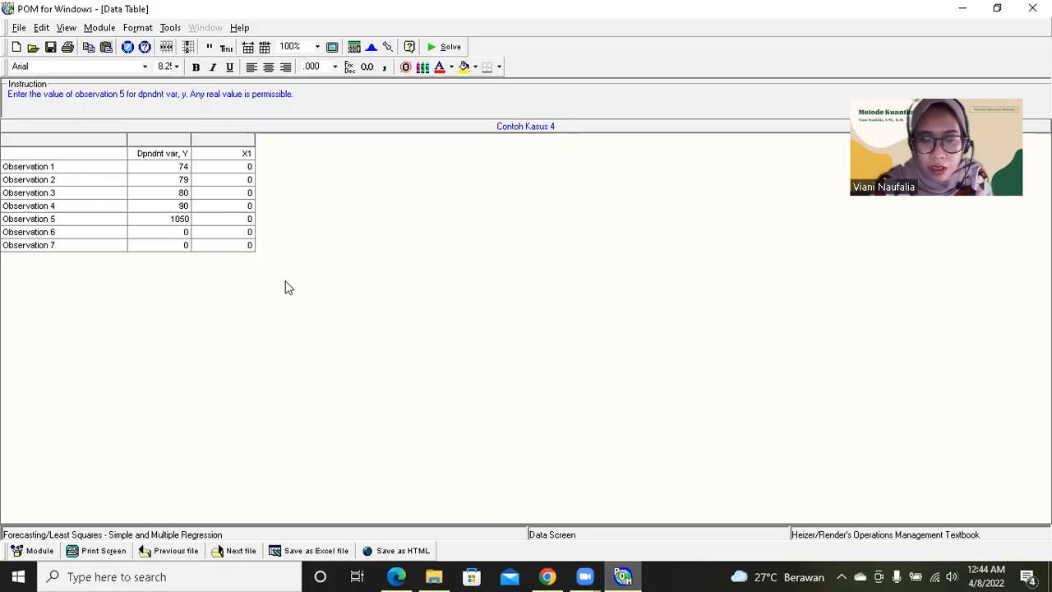
key(BackSpace)
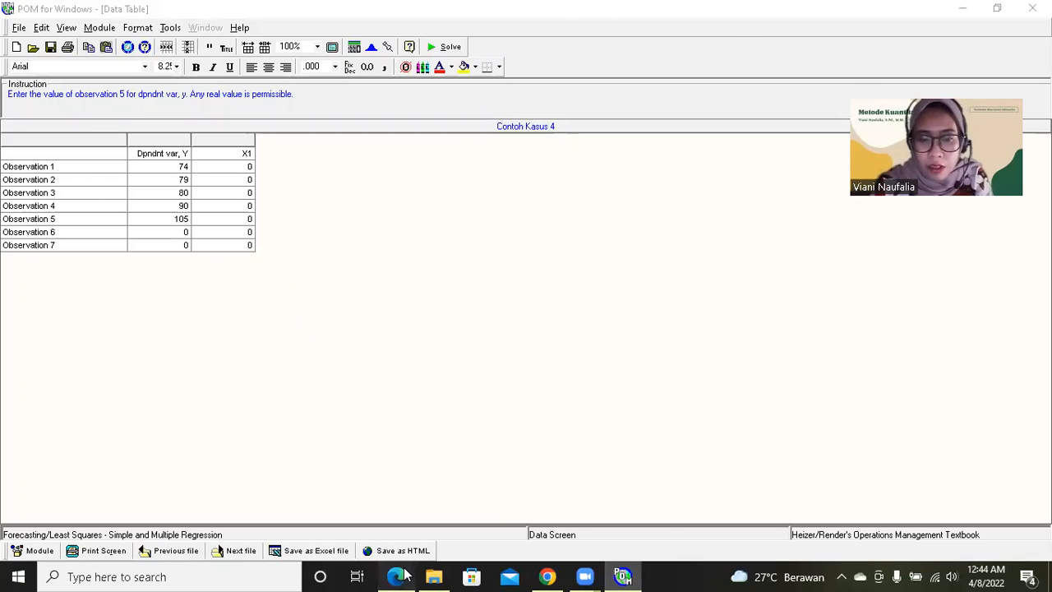
- Check the last demand figures in the Edge PDF and enter Y values 142 and 122 for observations 6 and 7 in POM for Windows
key(alt+Tab)
key(alt+Tab)
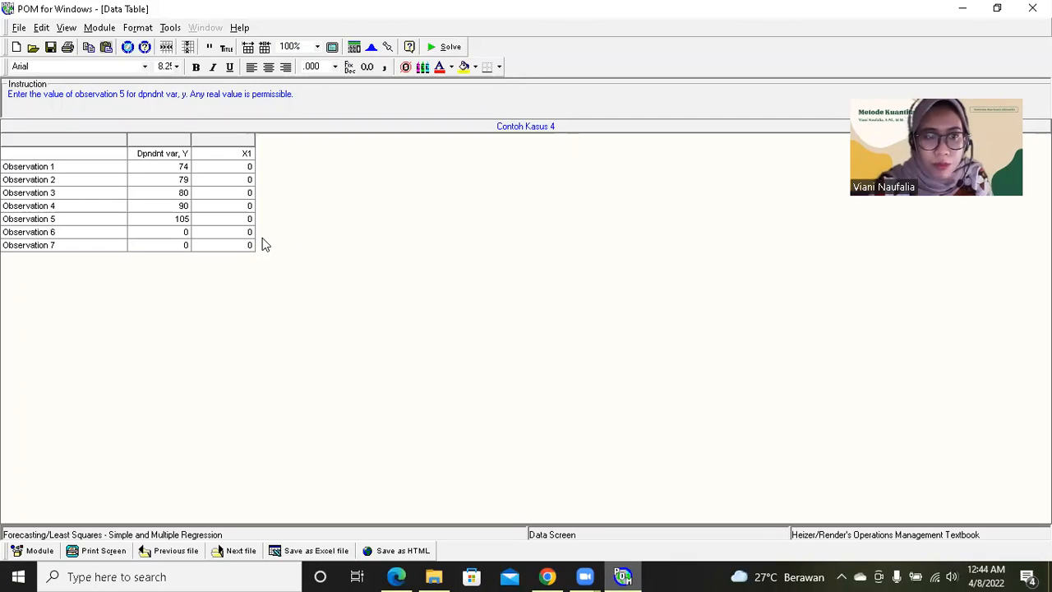
key(Return)
text(142)
key(Return)
text(122)
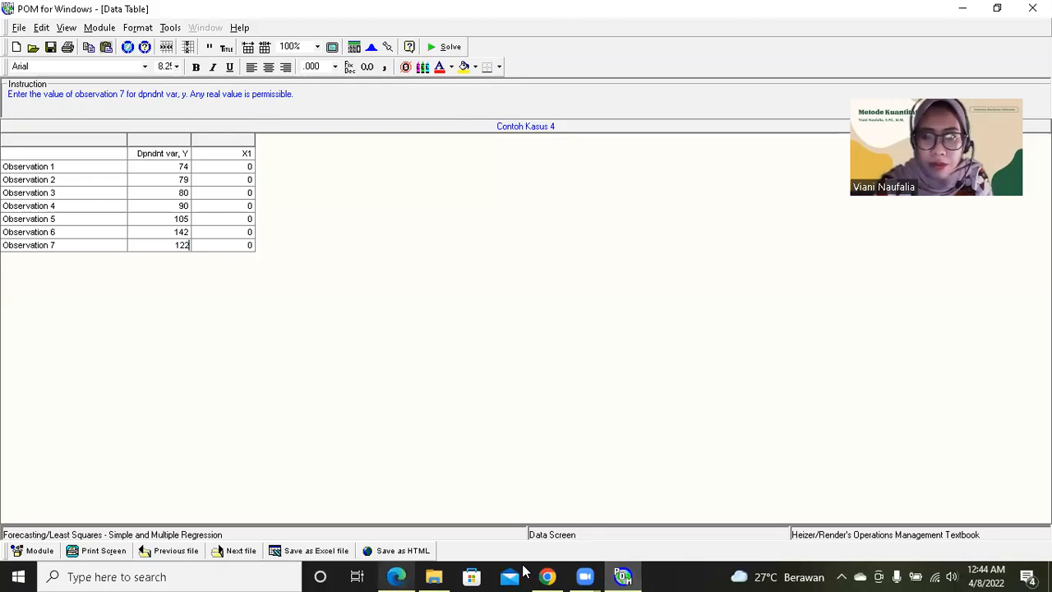
- Check the years in the Edge PDF's table and fill the X1 column in POM for Windows with 1 to 7 for the seven observations
click(396, 576)
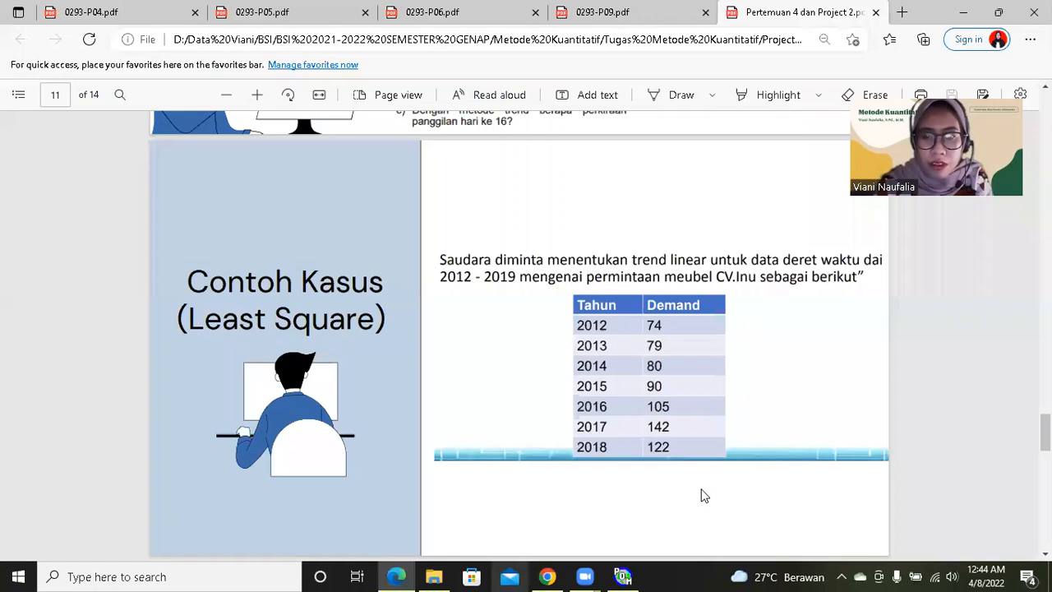
click(622, 576)
click(242, 162)
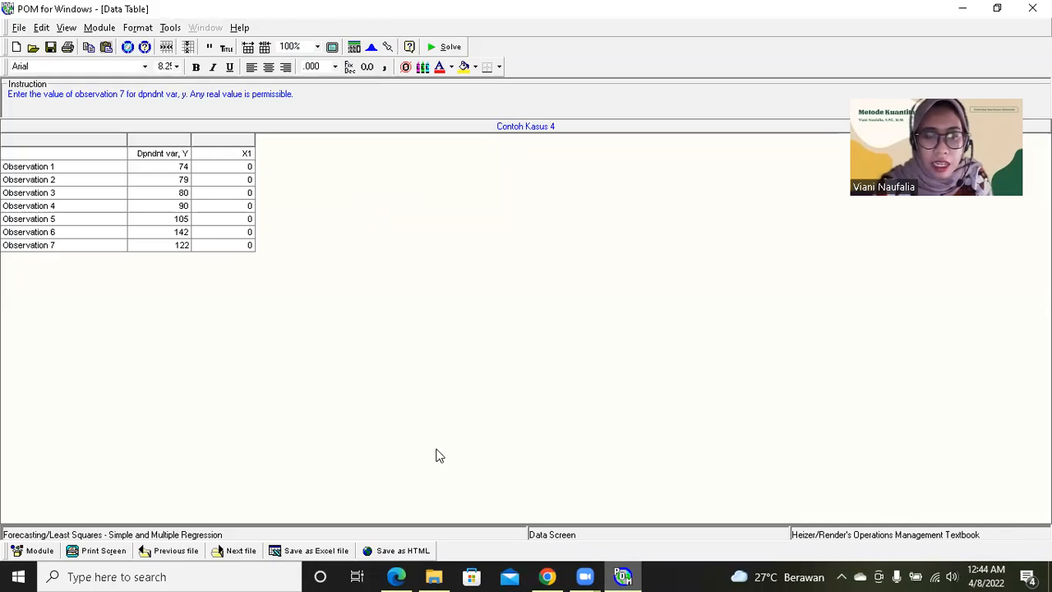
click(396, 577)
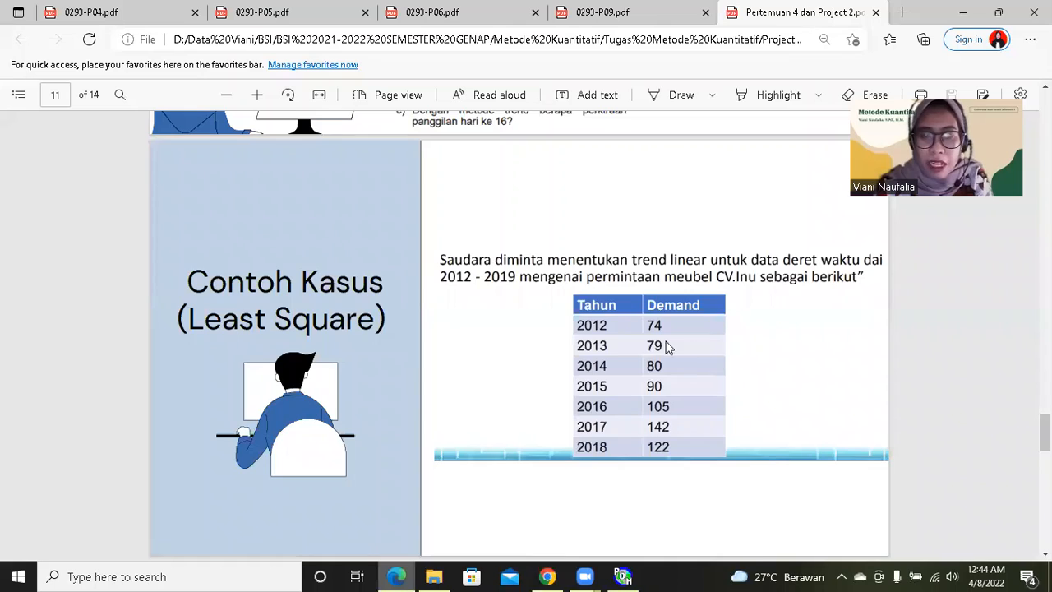
click(622, 576)
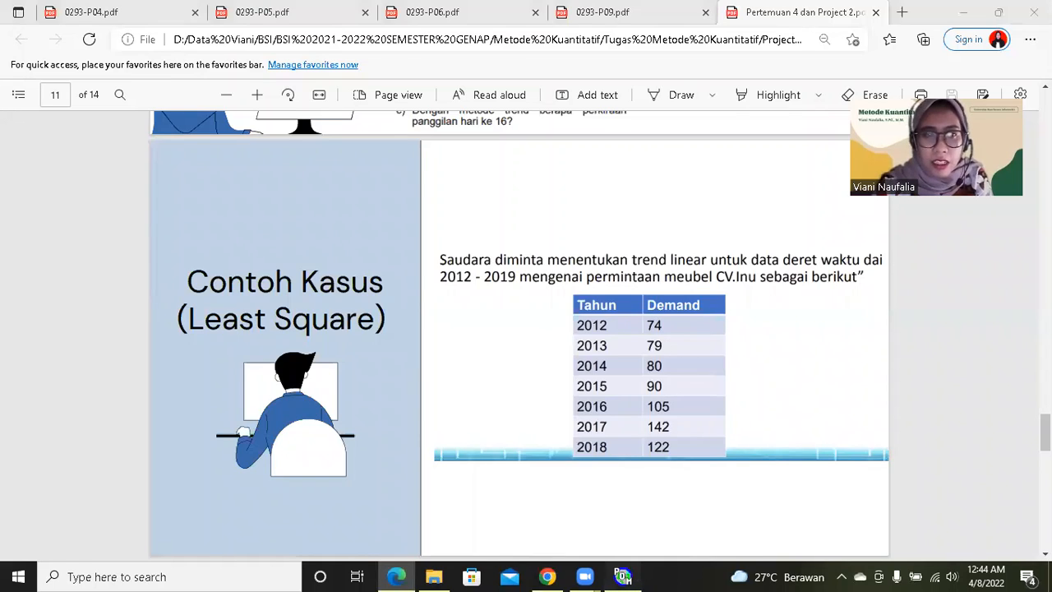
key(Return)
text(2)
key(Return)
text(3)
key(Return)
text(4)
key(Return)
text(5)
key(Return)
text(6)
key(Return)
text(7)
key(Return)
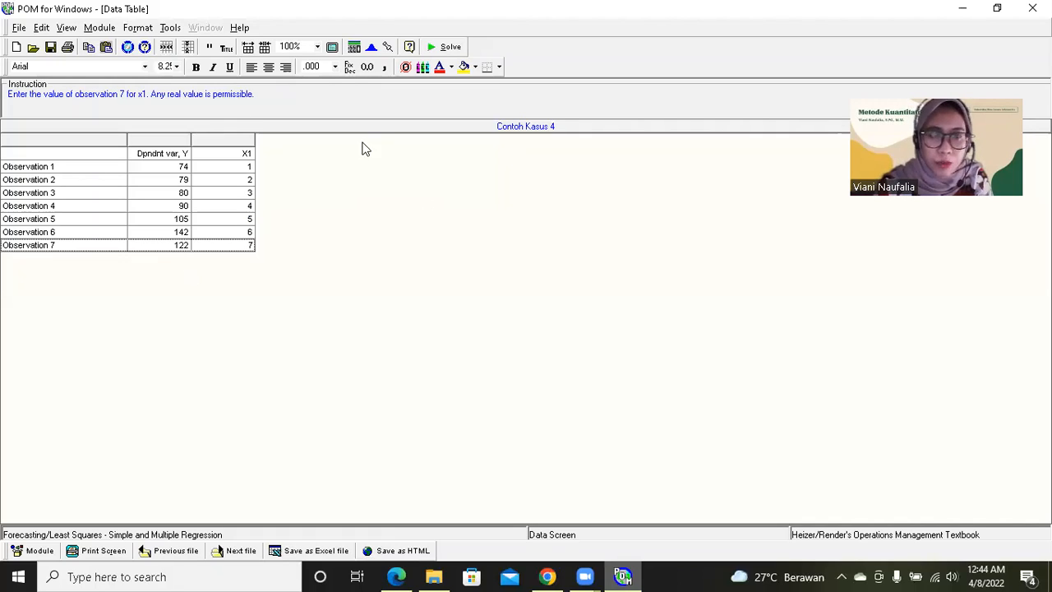
- Solve the Contoh Kasus 4 least squares data set to show its Forecasting Results summary
click(446, 47)
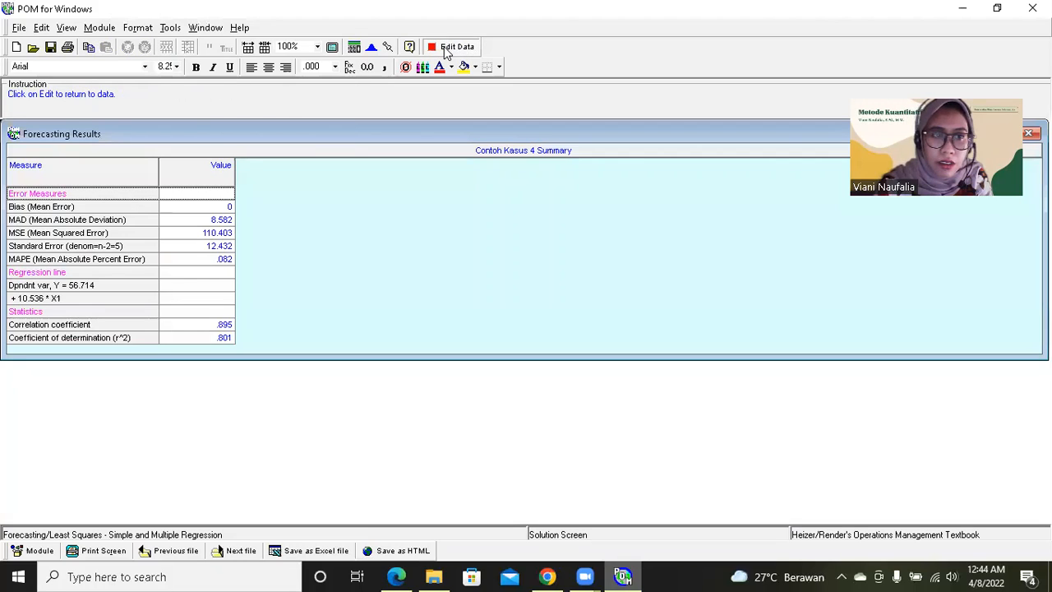
click(294, 374)
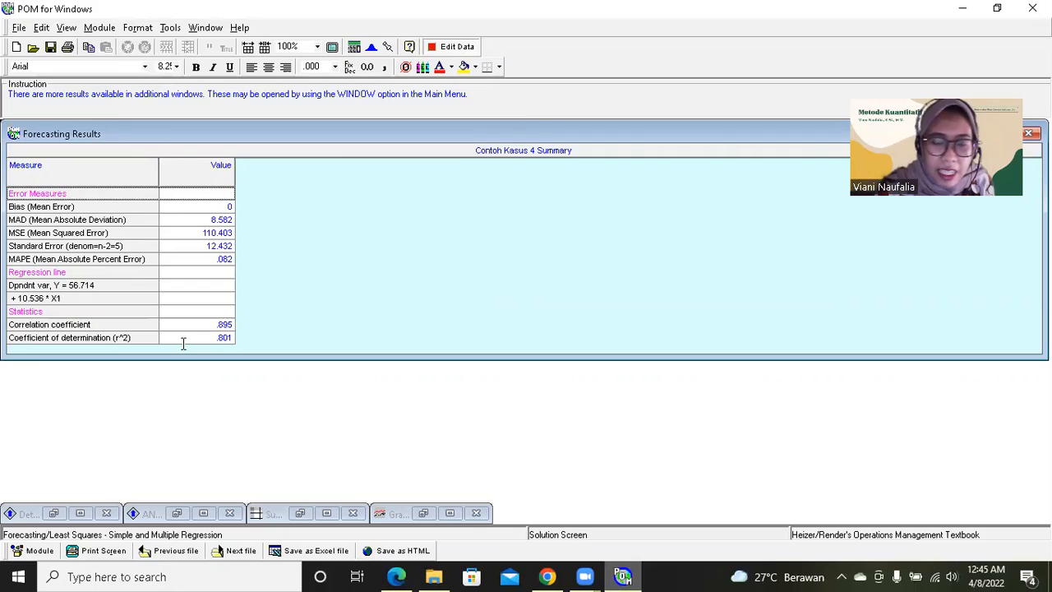
- Switch to Edge and look through 0293-P09.pdf for the least square example's results and its kesimpulan page
click(393, 575)
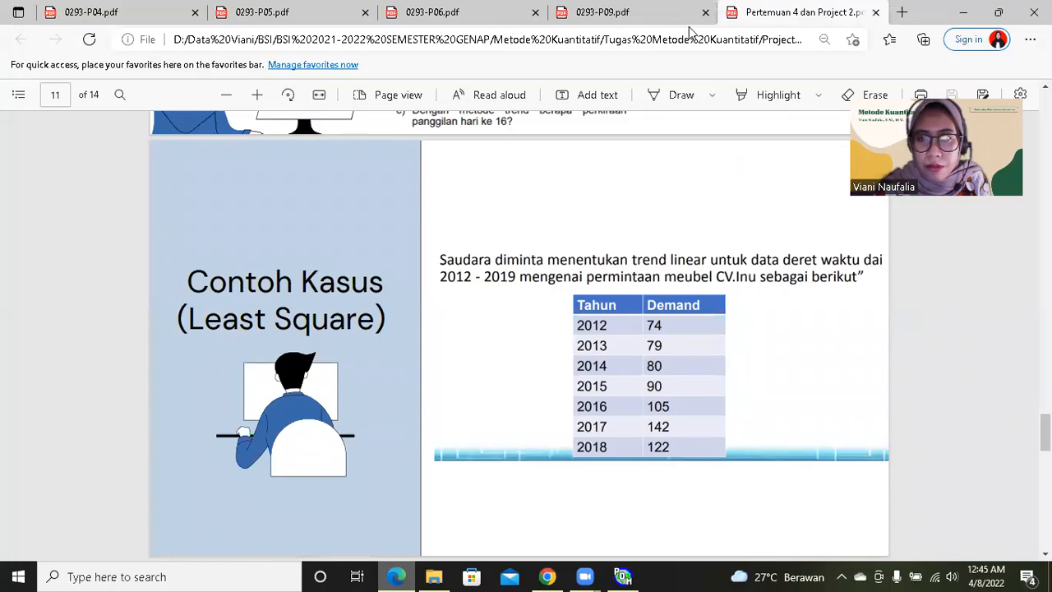
click(689, 23)
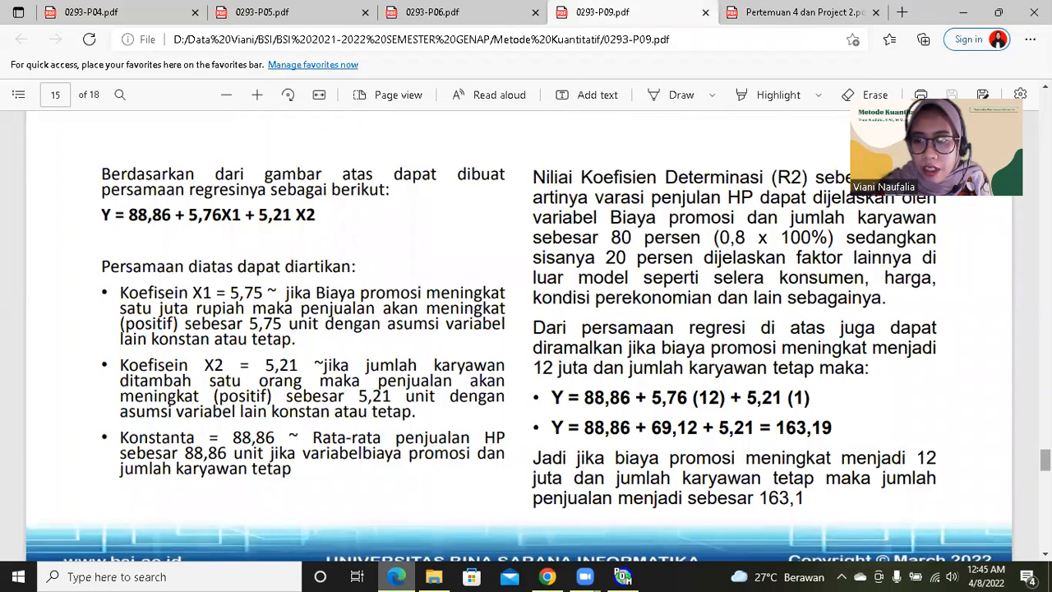
scroll(978, 440, up, 15)
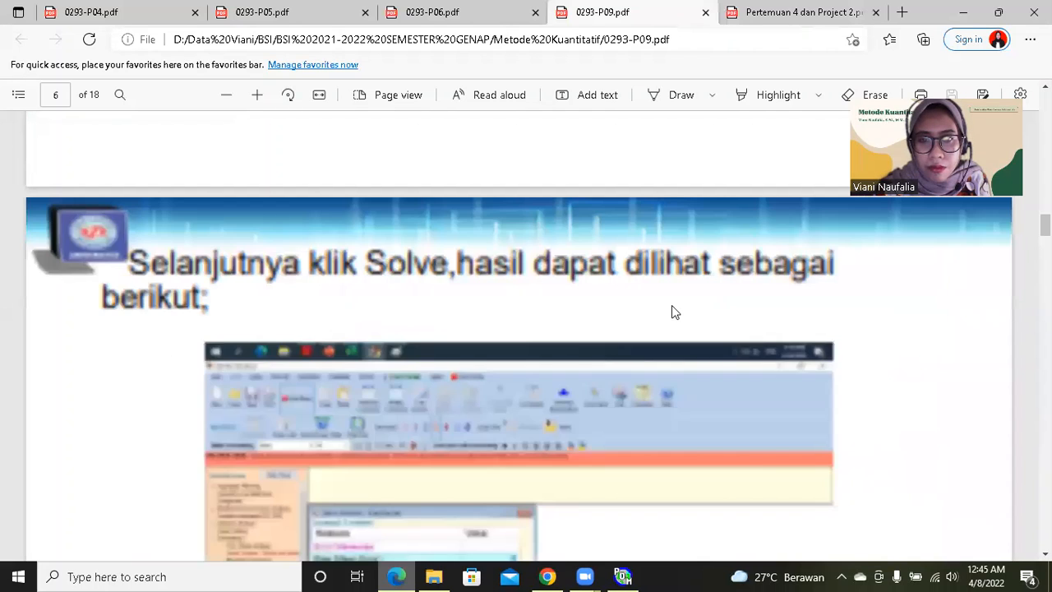
scroll(672, 312, up, 3)
scroll(671, 313, down, 5)
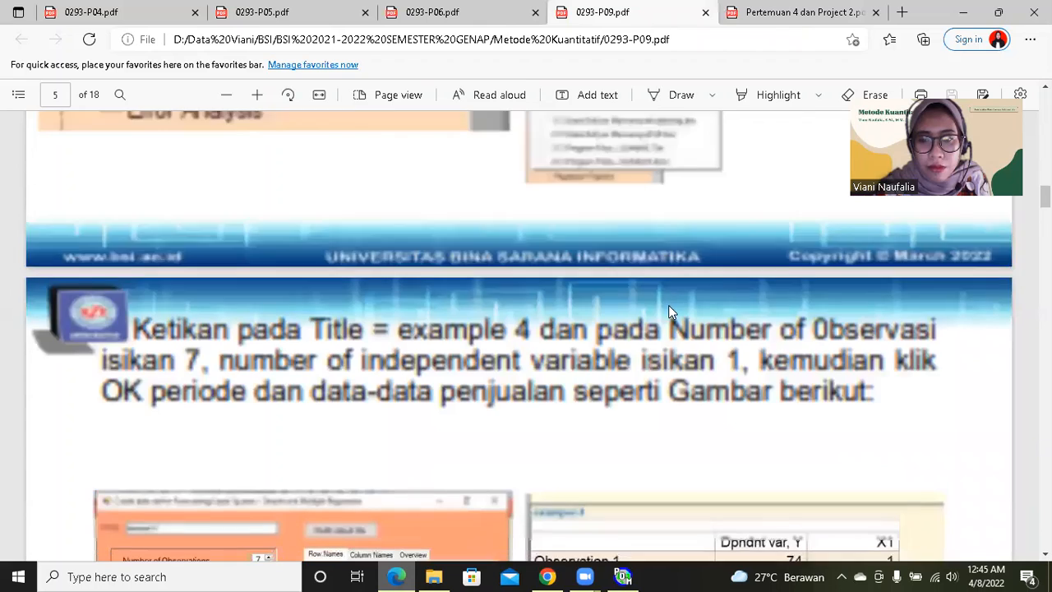
scroll(671, 313, down, 5)
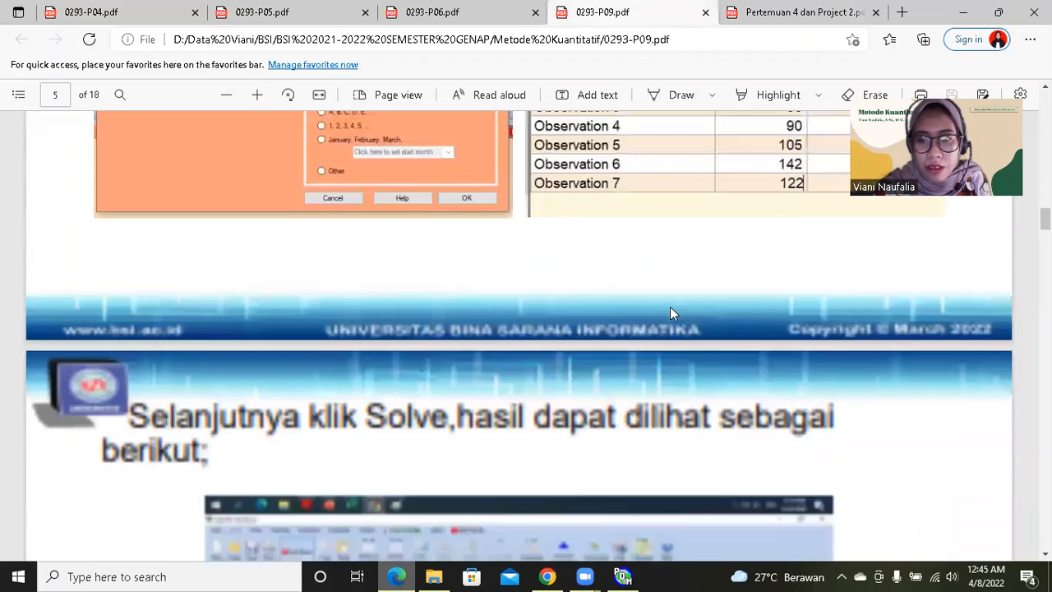
scroll(671, 312, down, 5)
scroll(670, 307, down, 1)
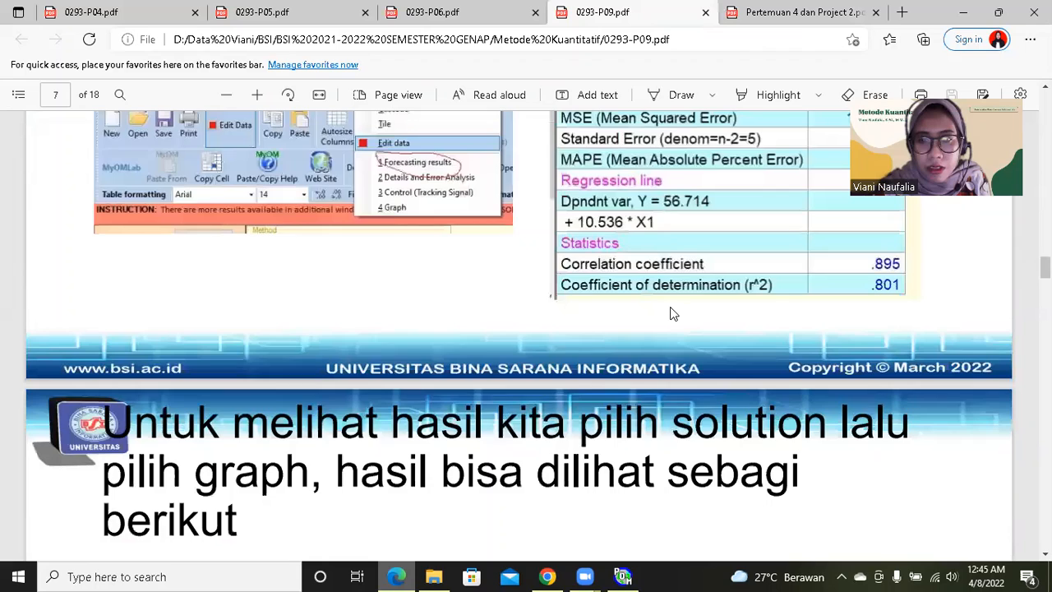
scroll(691, 320, down, 4)
scroll(526, 296, down, 5)
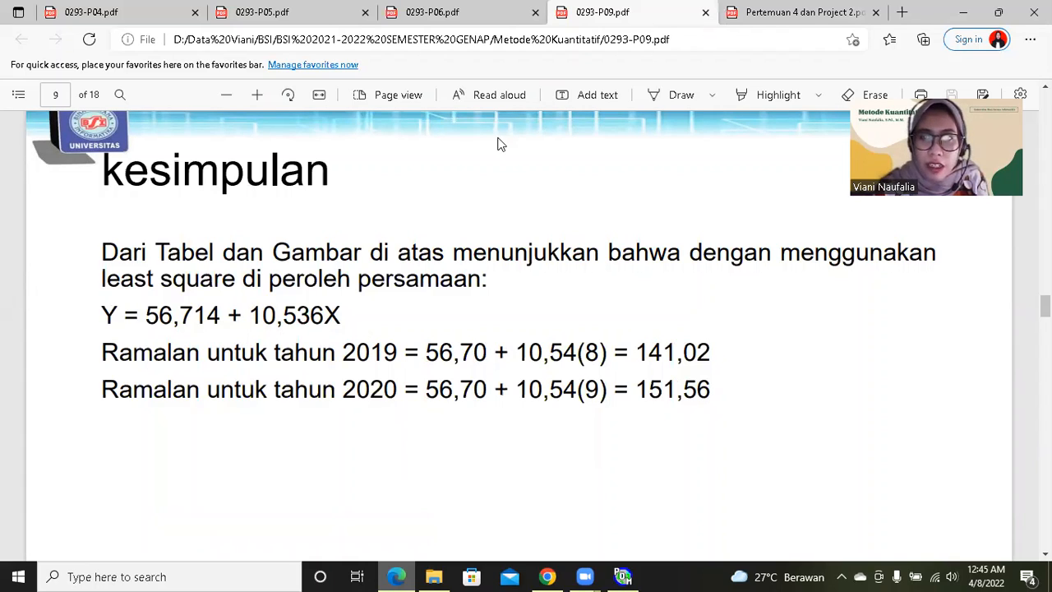
- Compare the Least Square demand table in Pertemuan 4 dan Project 2 with the 2019 and 2020 forecast formulas in 0293-P09.pdf
key(ctrl+Tab)
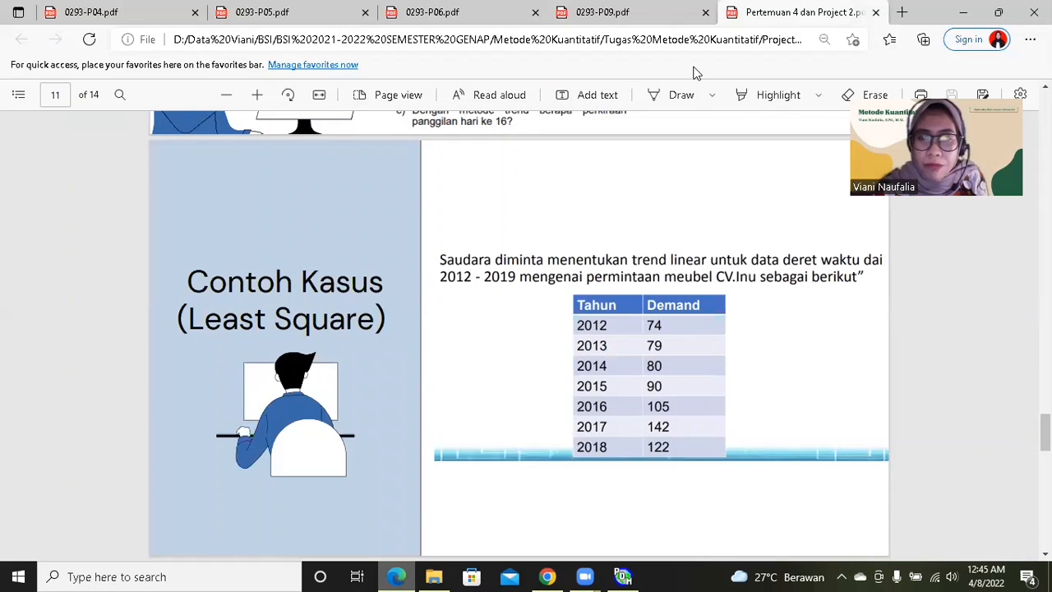
click(627, 14)
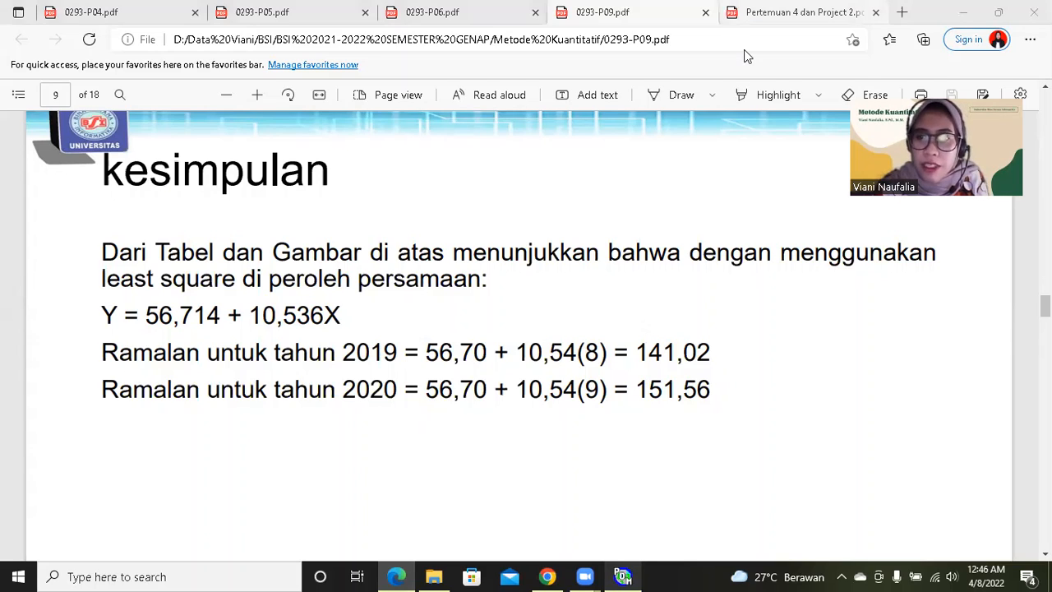
click(781, 12)
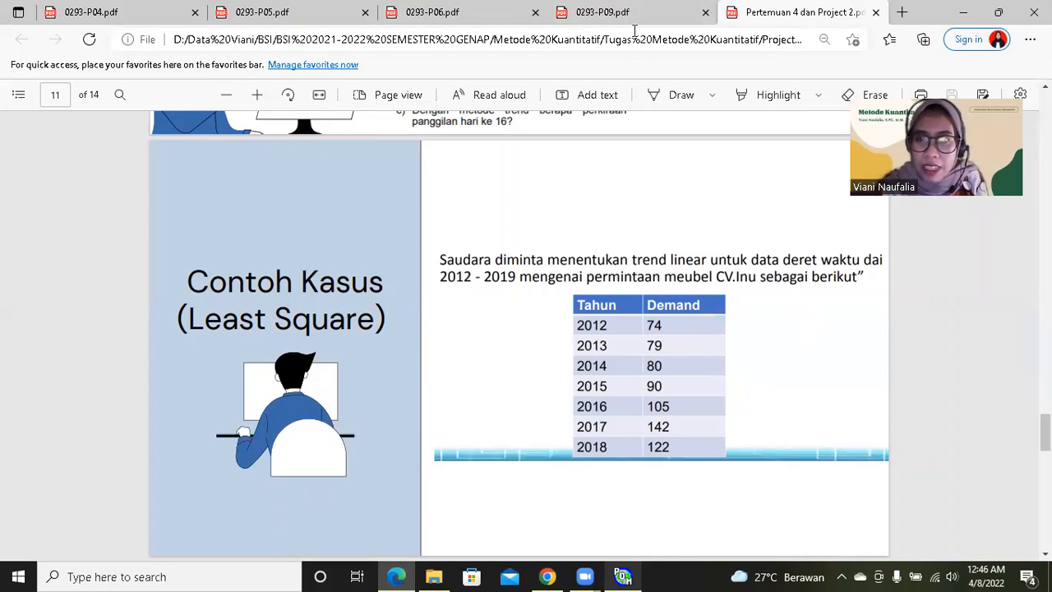
key(ctrl+shift+Tab)
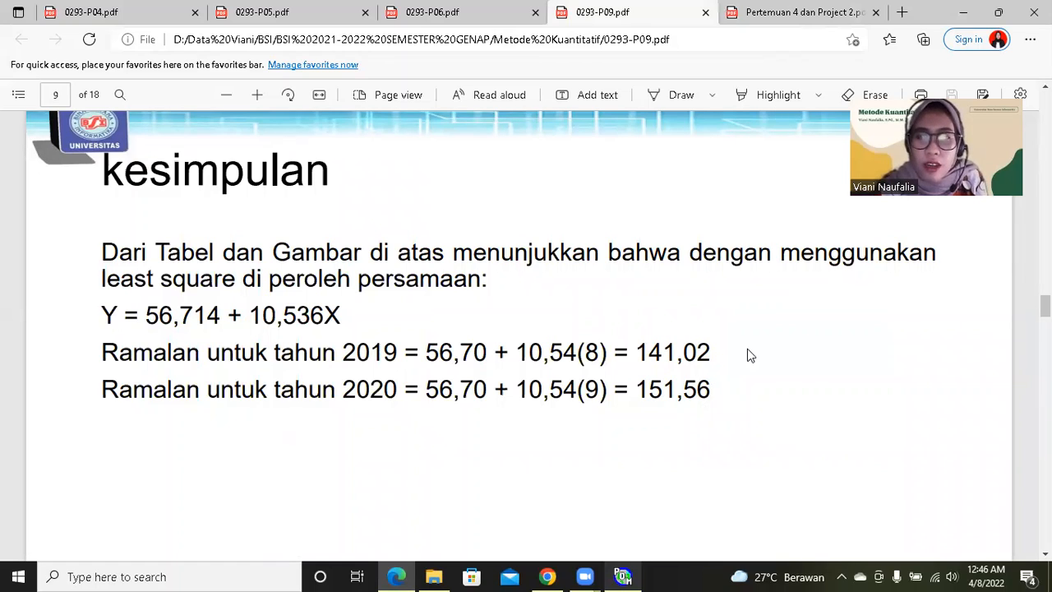
- Return to the Pertemuan 4 dan Project 2 PDF and find the Contoh Kasus (Regresi Linear Berganda) table
key(ctrl+Tab)
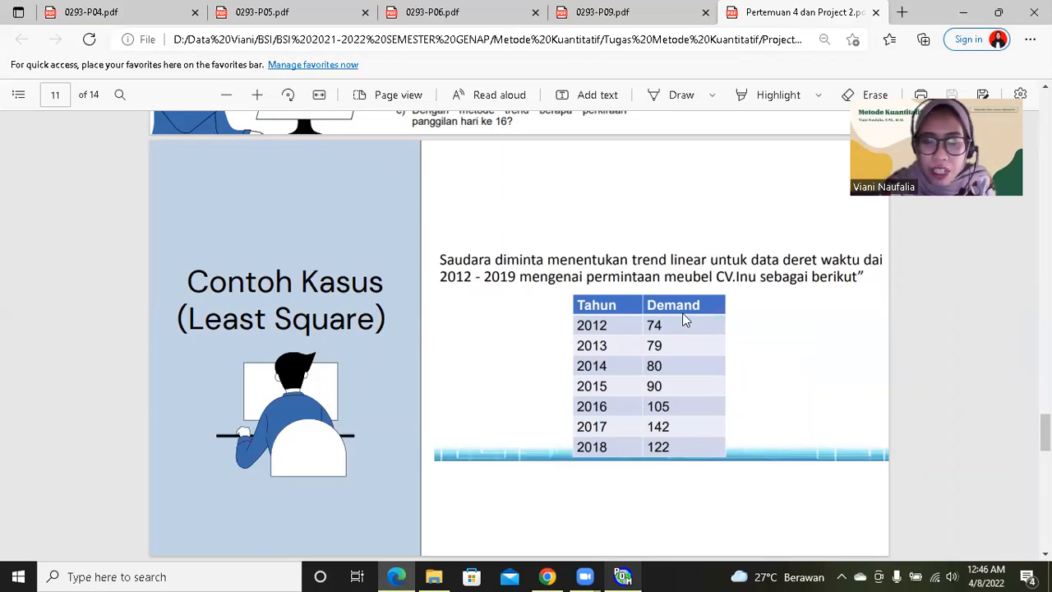
scroll(686, 320, down, 3)
scroll(683, 319, down, 2)
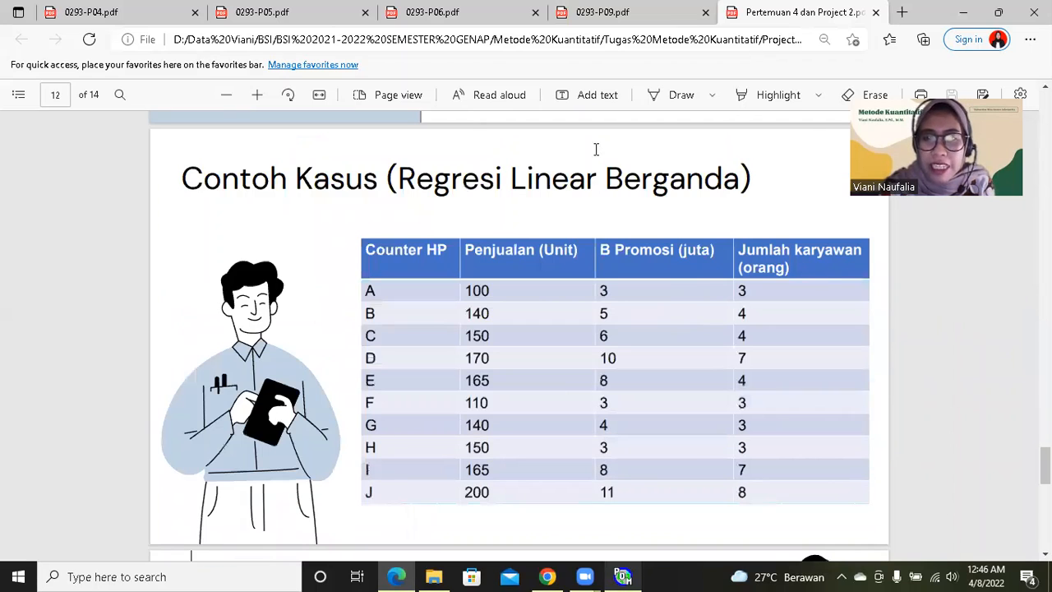
- Switch to POM for Windows and close the solved Contoh Kasus 4 file without saving it
click(625, 576)
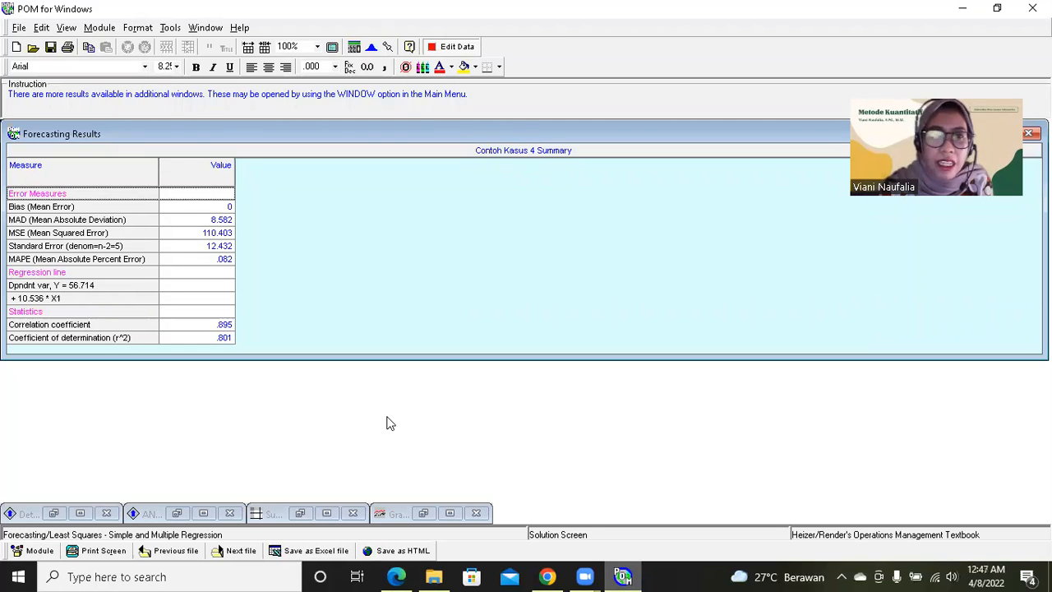
click(18, 27)
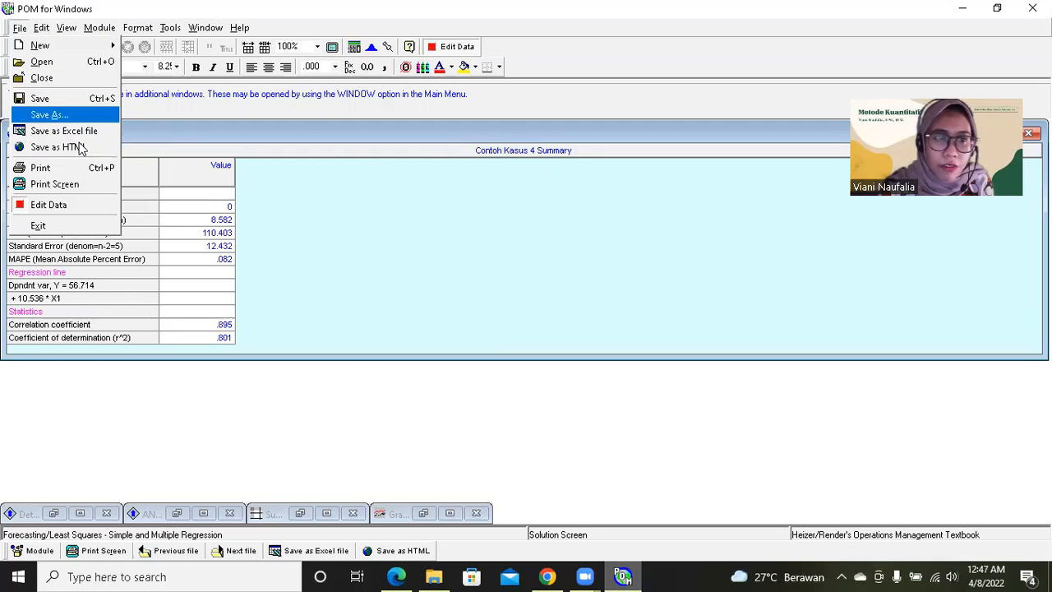
click(39, 76)
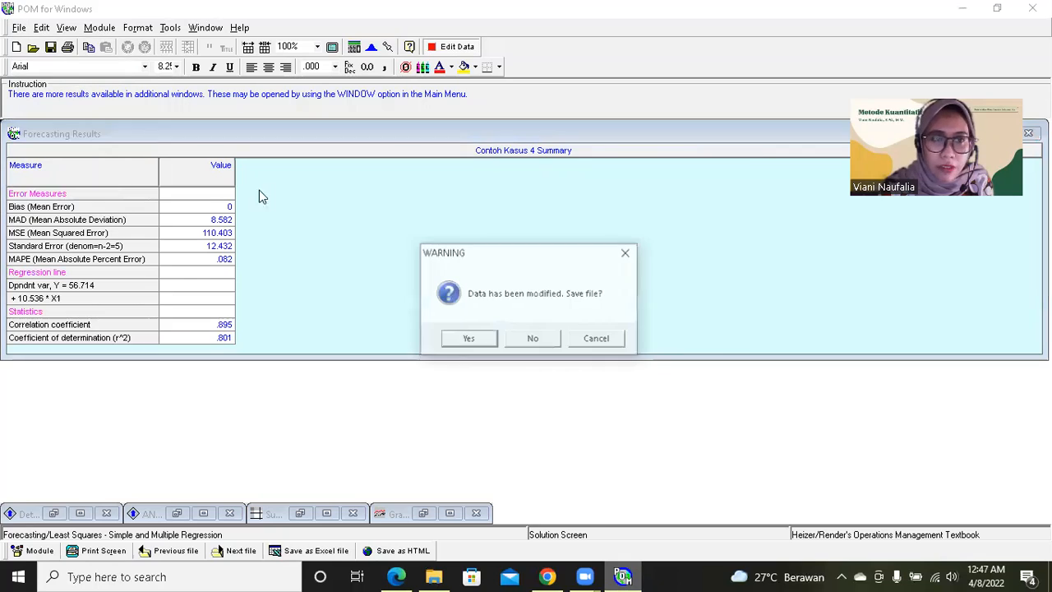
click(533, 339)
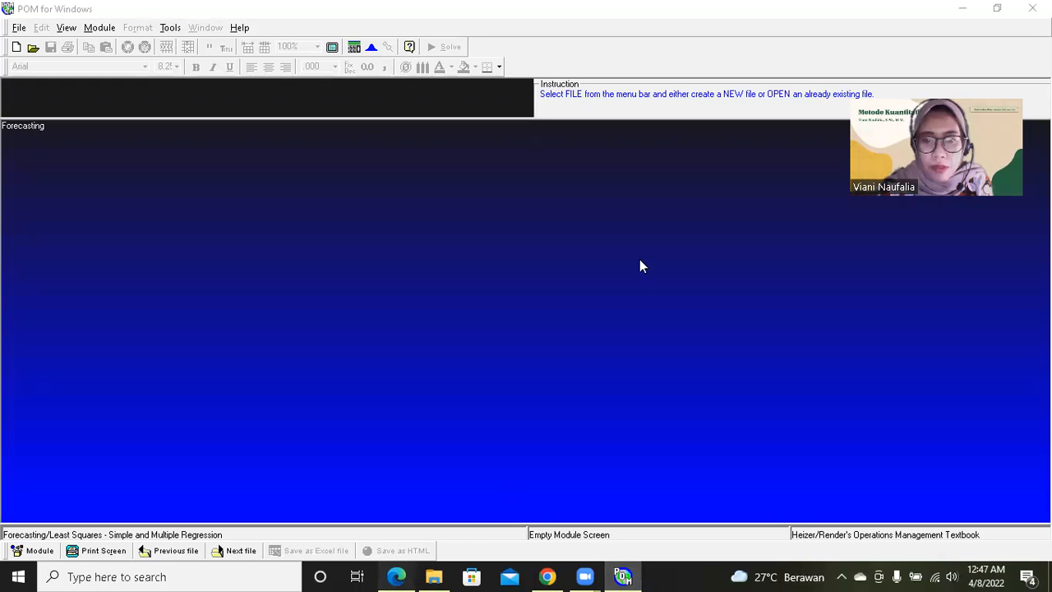
- Start a new Least Squares - Simple and Multiple Regression data set titled Contoh Kasus 4
click(625, 575)
click(625, 575)
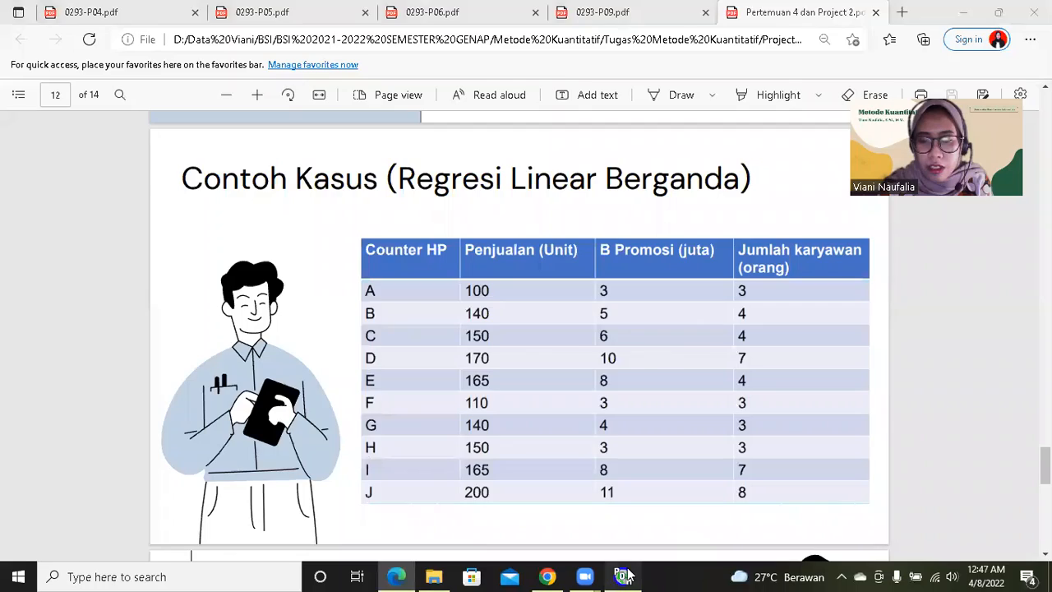
click(18, 28)
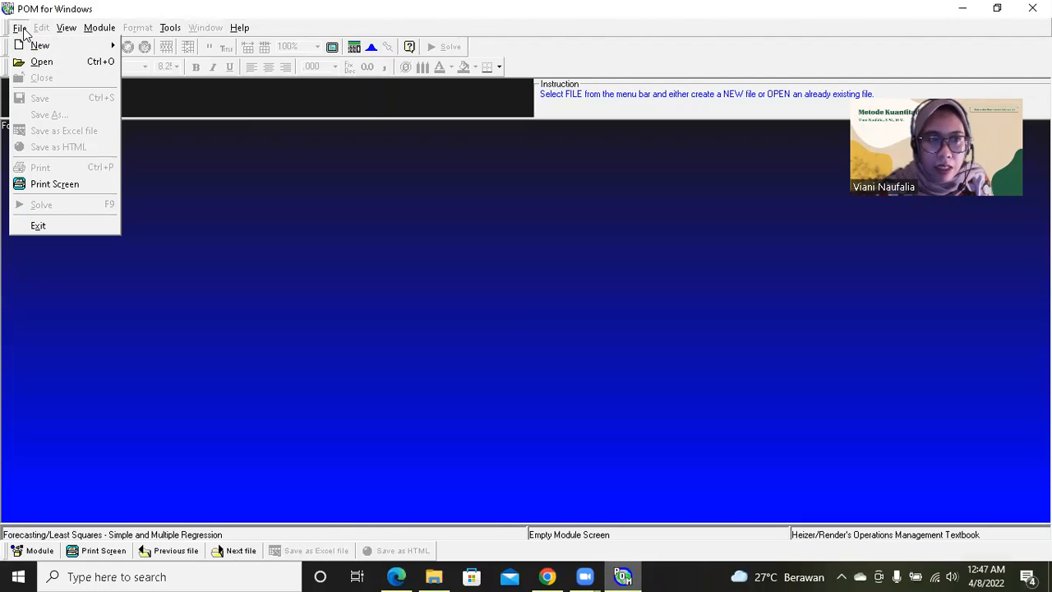
click(97, 29)
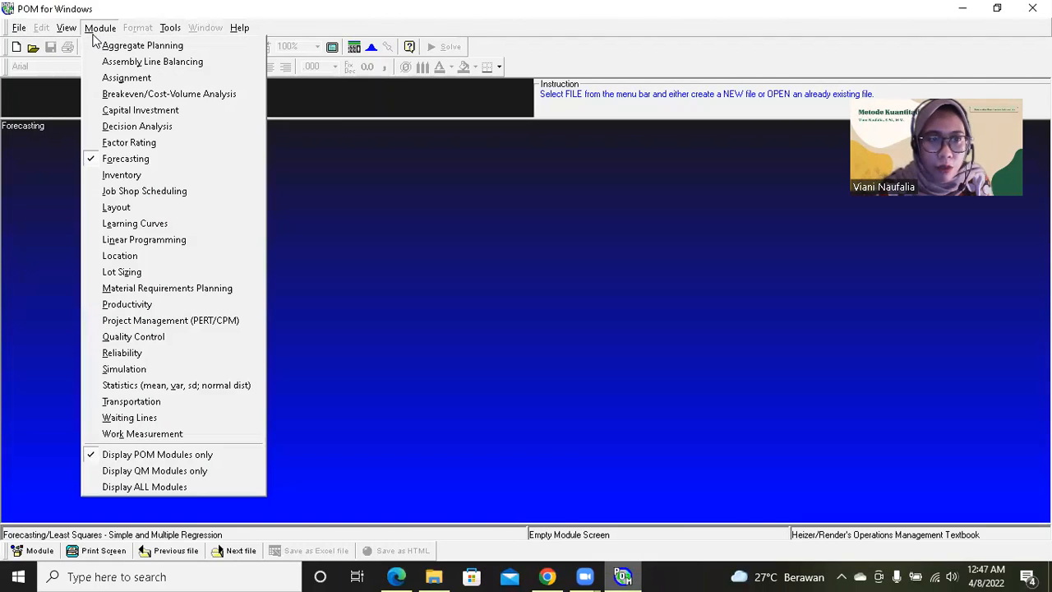
click(18, 28)
click(19, 28)
click(18, 27)
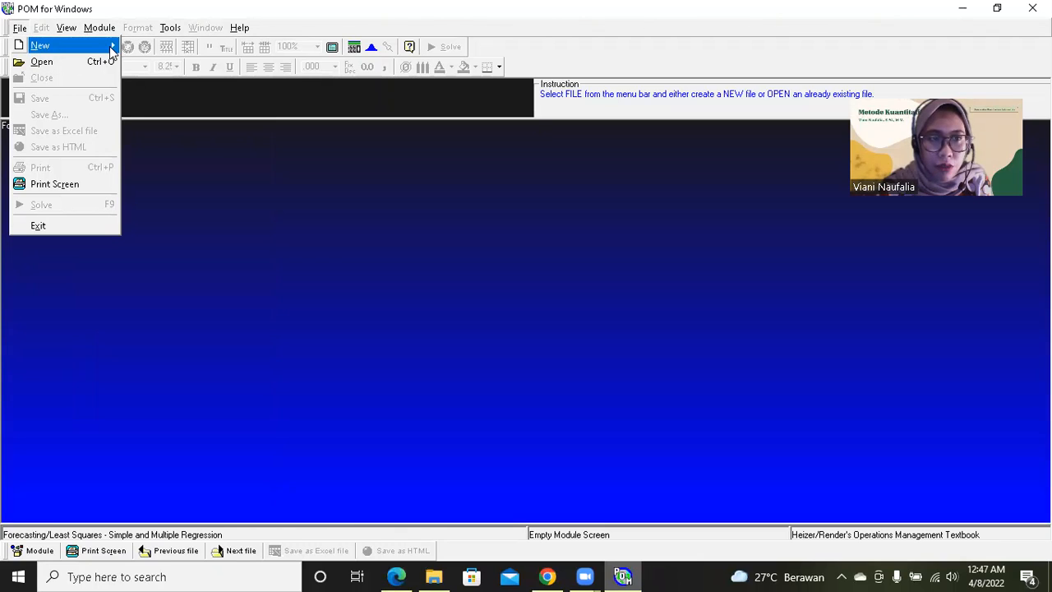
mouse_move(110, 46)
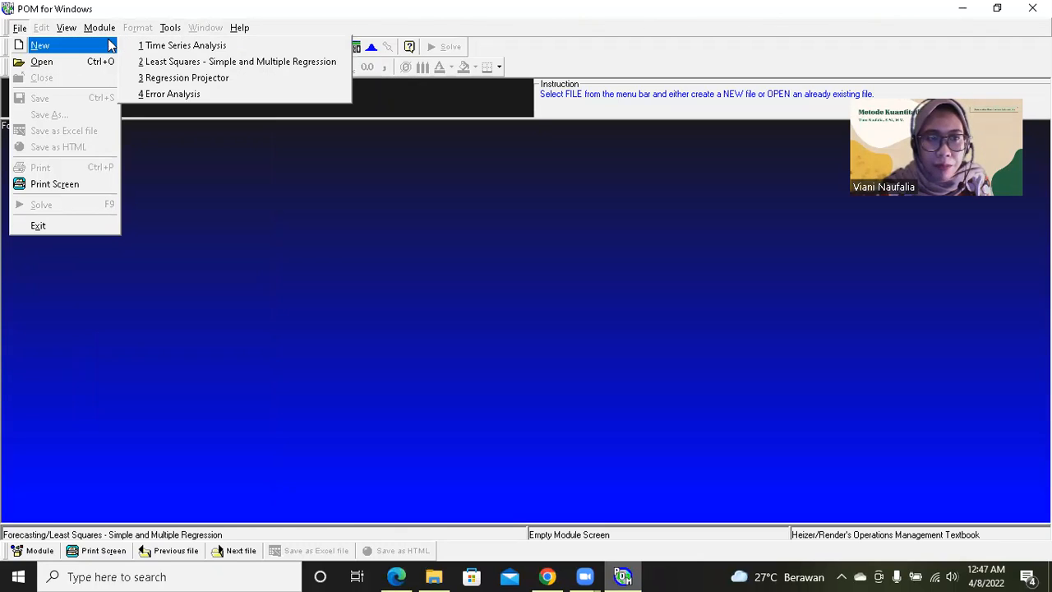
click(171, 62)
text(Contoh ka)
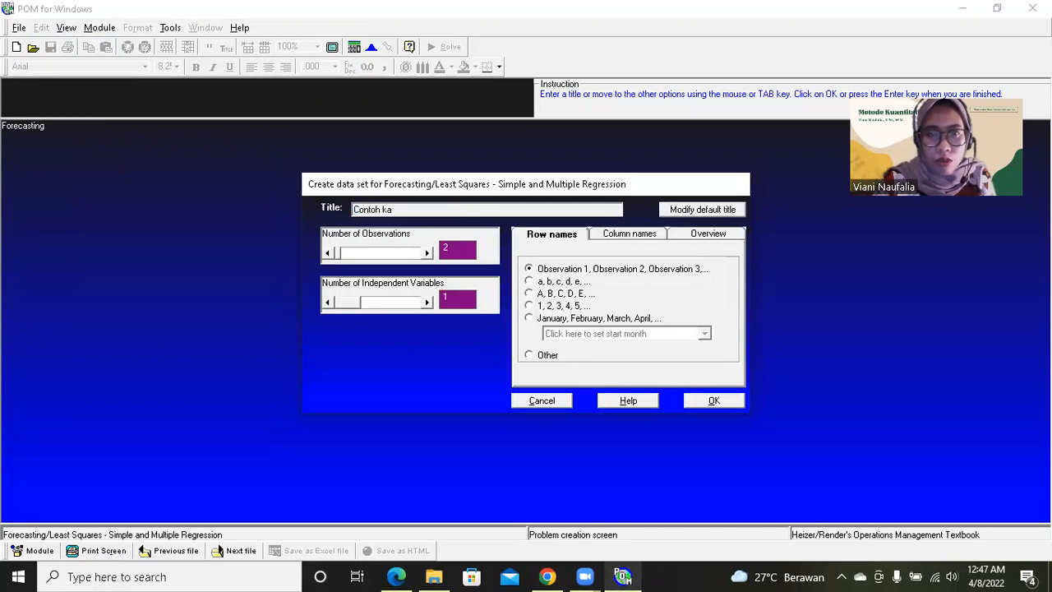
text(Kasus)
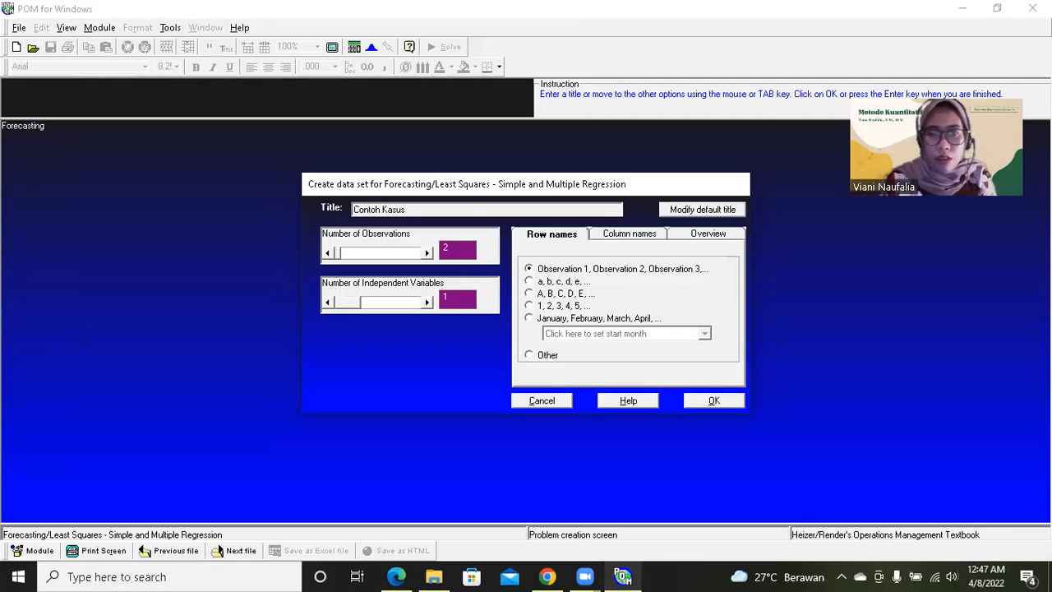
text( 4)
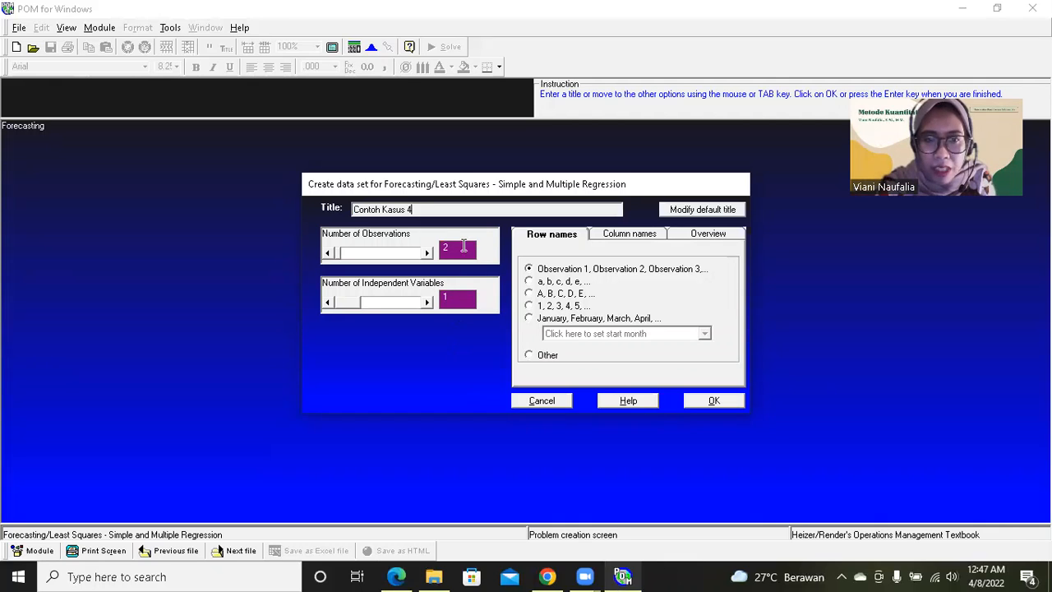
- Switch to Edge and look through 0293-P09.pdf for the Regresi linear berganda example's data set settings and input table
click(400, 576)
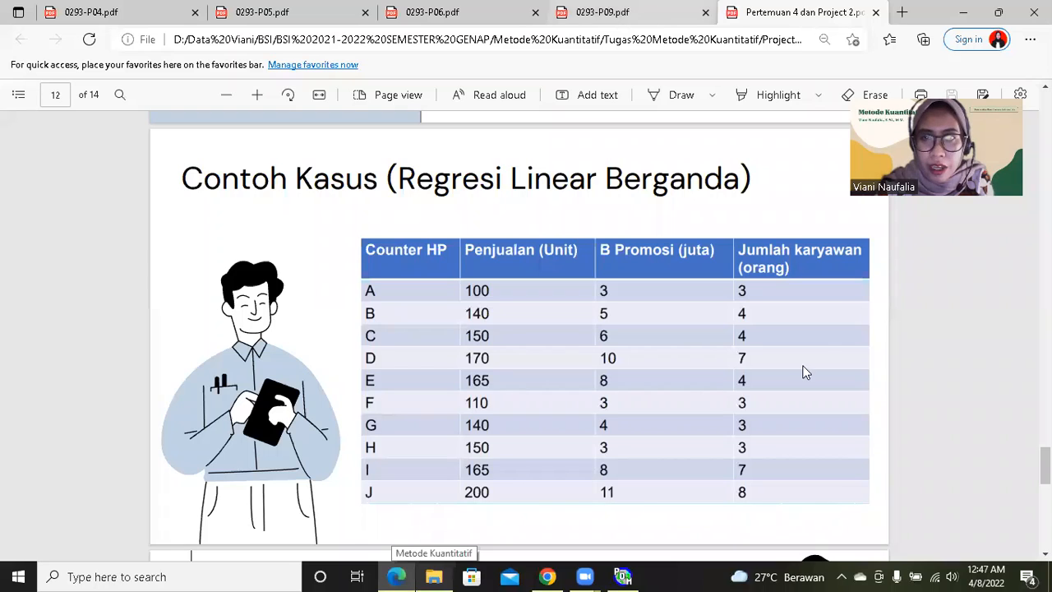
key(ctrl+shift+Tab)
scroll(956, 353, down, 3)
scroll(517, 328, down, 5)
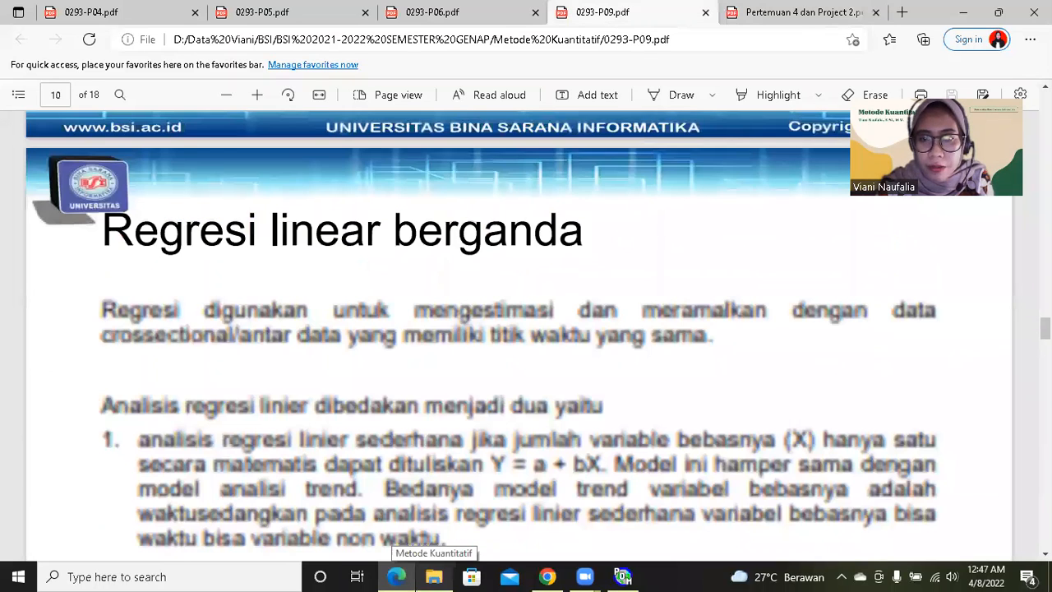
scroll(518, 328, down, 8)
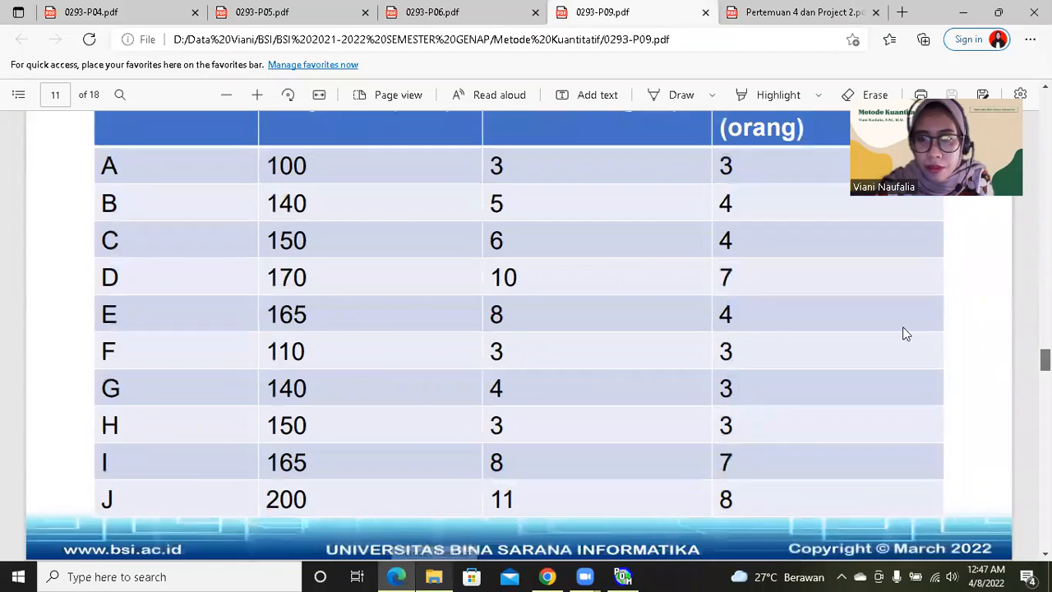
scroll(928, 323, down, 10)
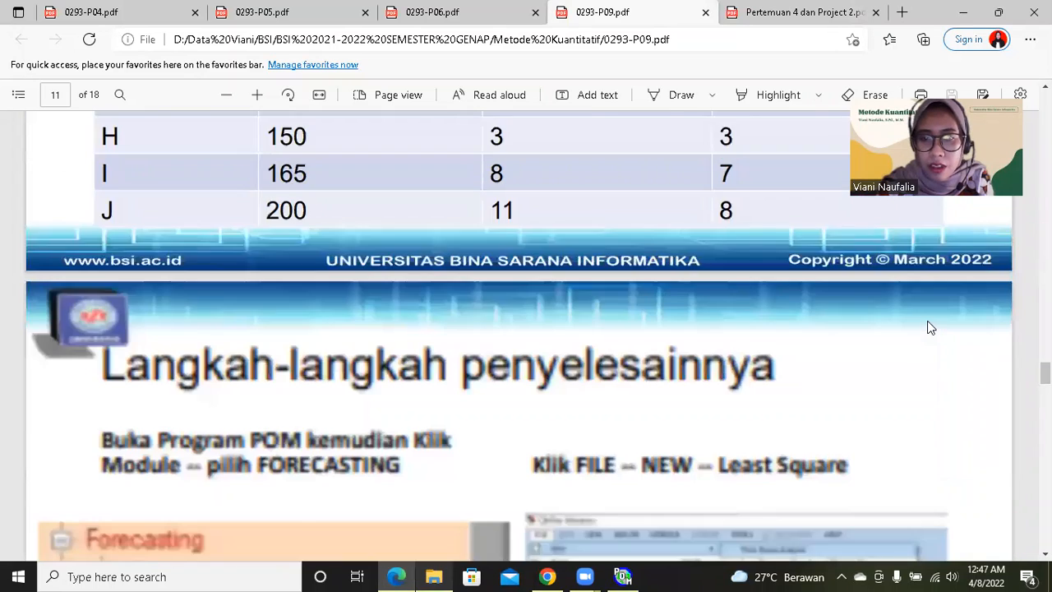
scroll(917, 314, down, 10)
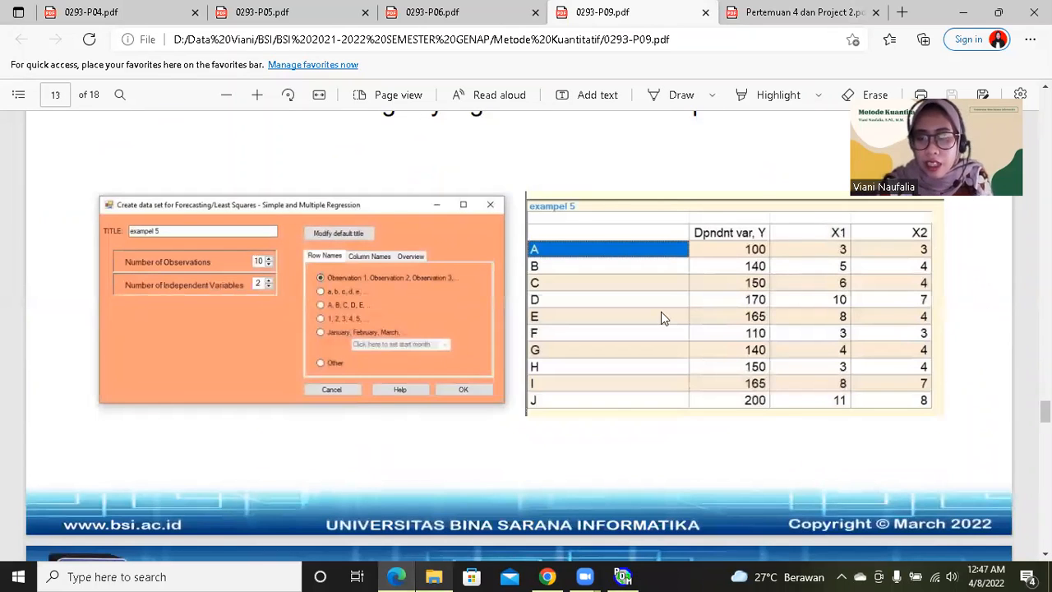
- Back in POM for Windows, create the data set with 10 observations and 2 independent variables
click(622, 575)
text(10)
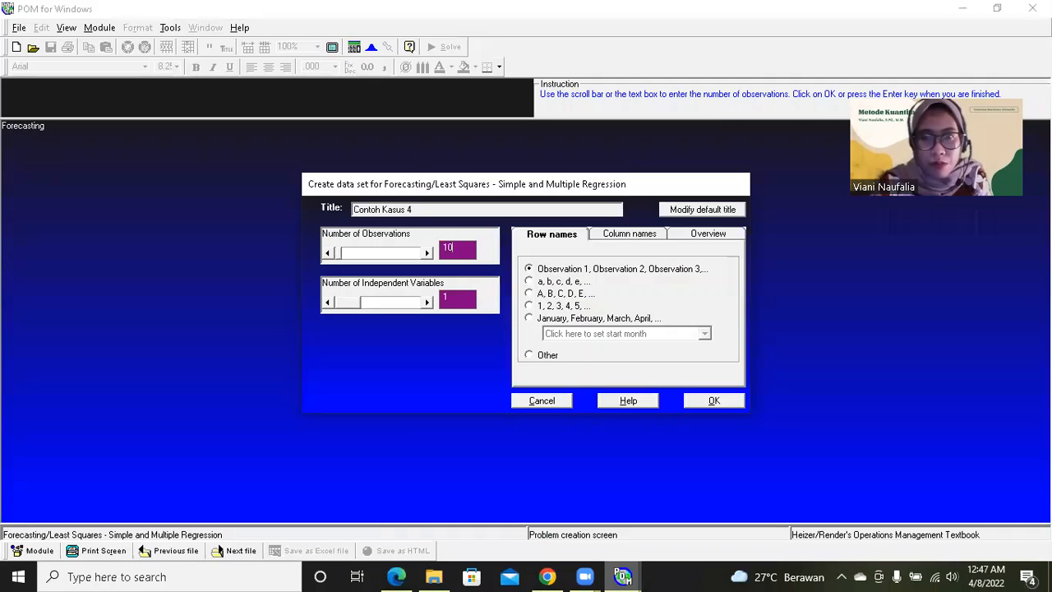
key(Tab)
text(2)
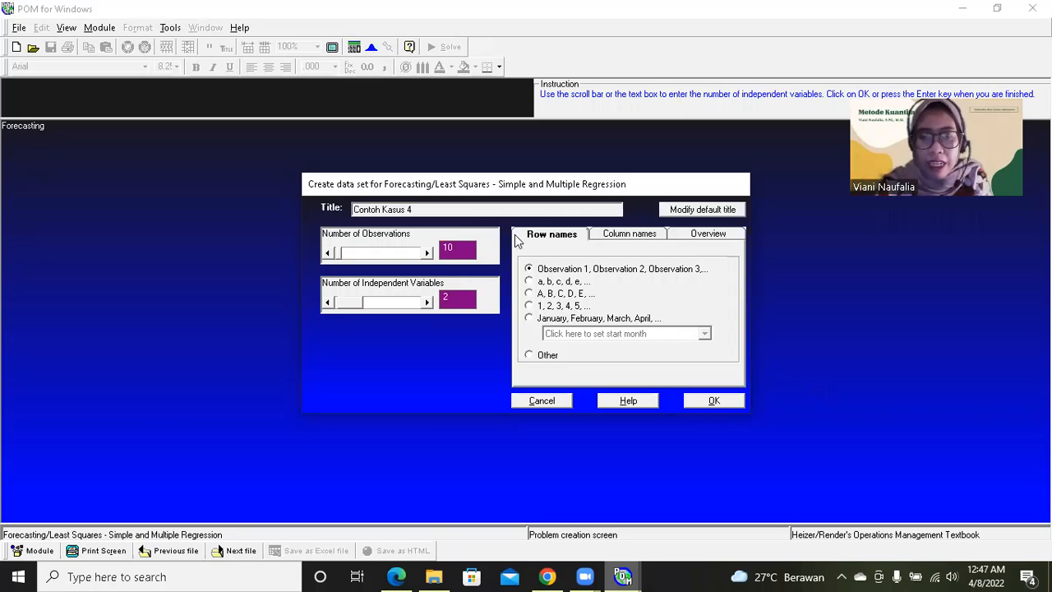
click(713, 401)
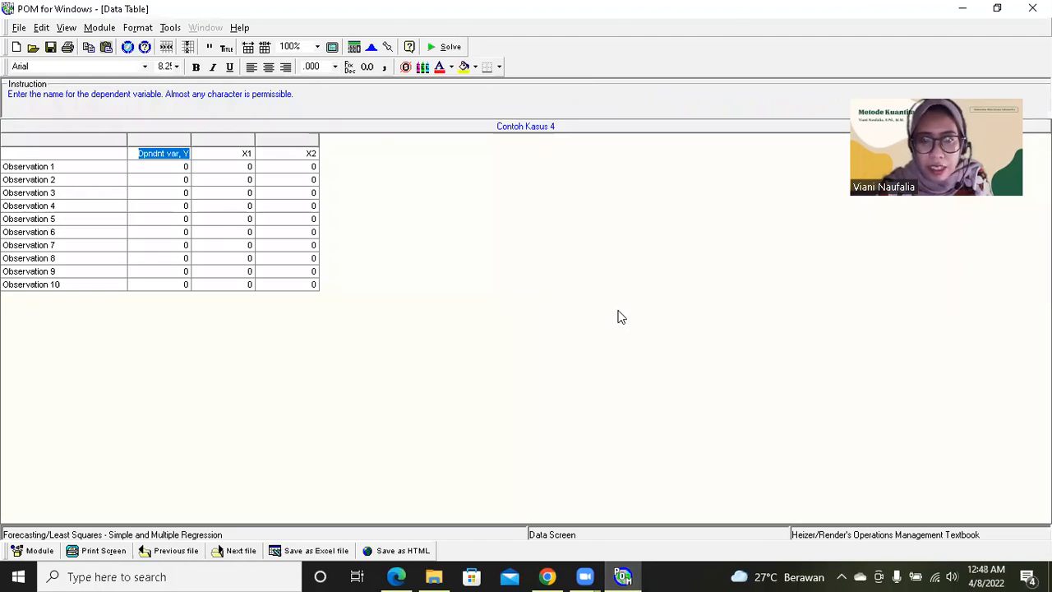
- Checking the example table in 0293-P09.pdf, enter dependent variable Y values 100 and 140 for observations 1 and 2
key(alt+Tab)
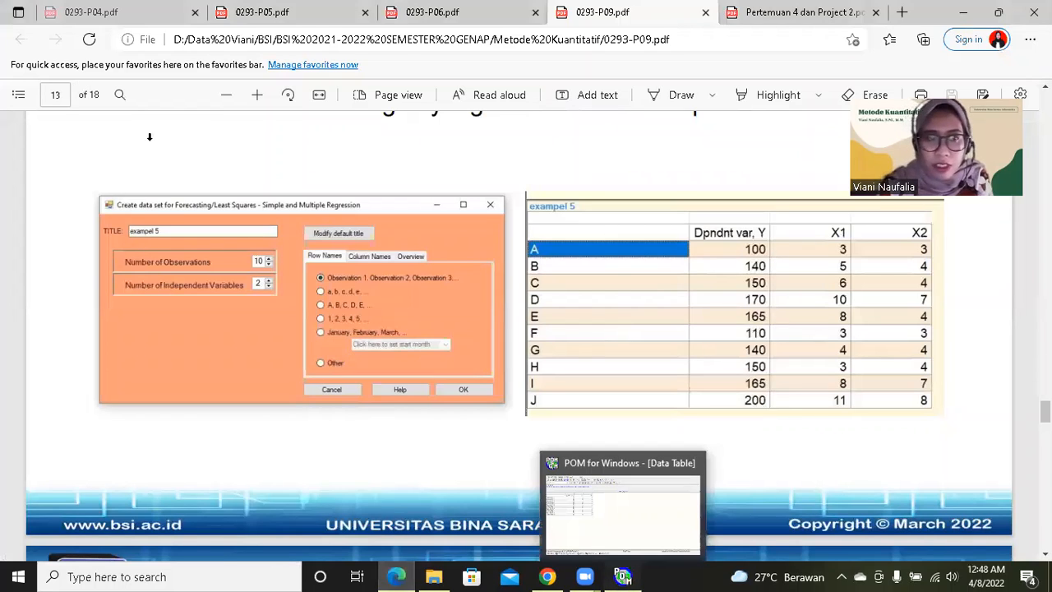
click(625, 576)
key(Return)
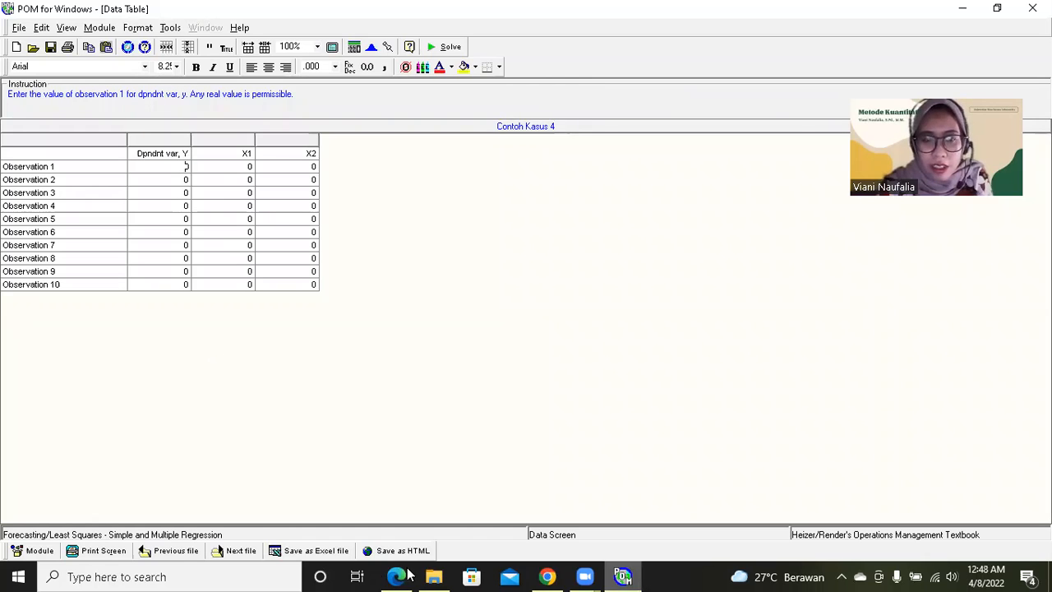
click(623, 576)
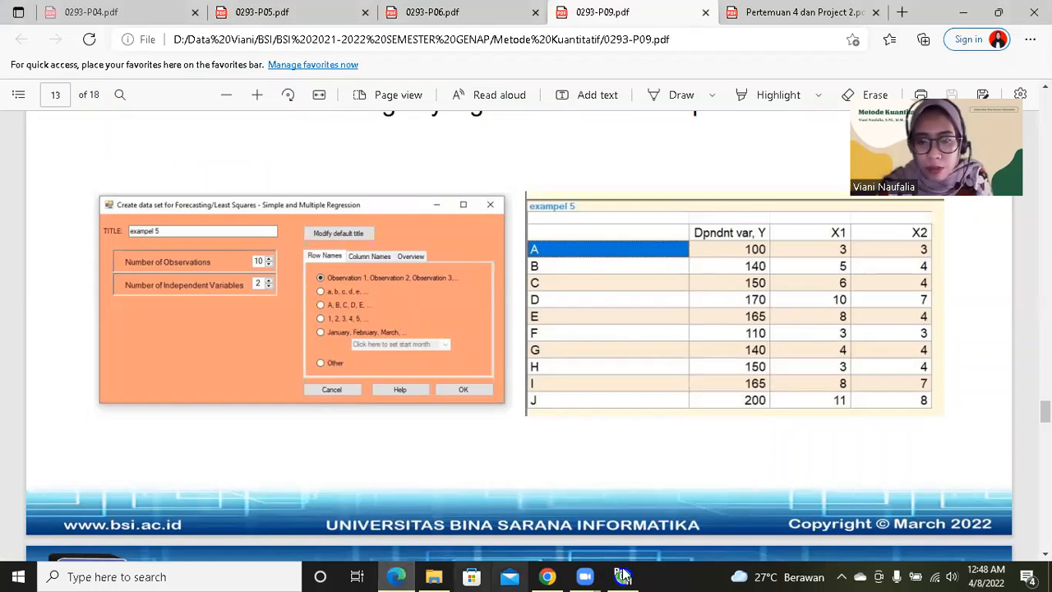
click(623, 576)
text(100)
key(Return)
text(140)
key(Return)
- Following the PDF table, enter Y values 150, 170, 165 and 110 for observations 3 to 6
key(alt+Tab)
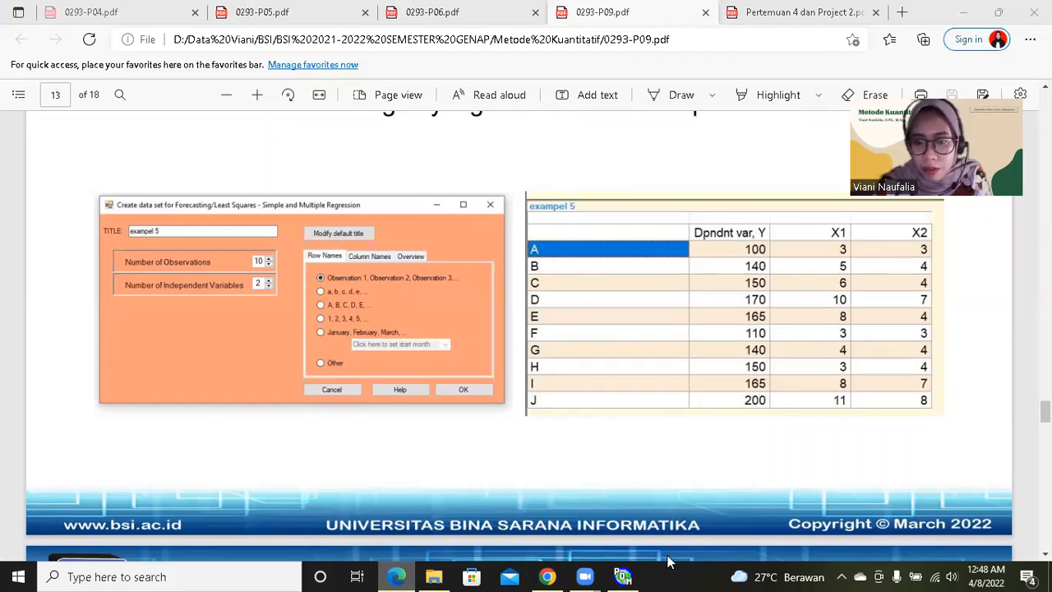
click(625, 576)
text(150)
key(Return)
text(170)
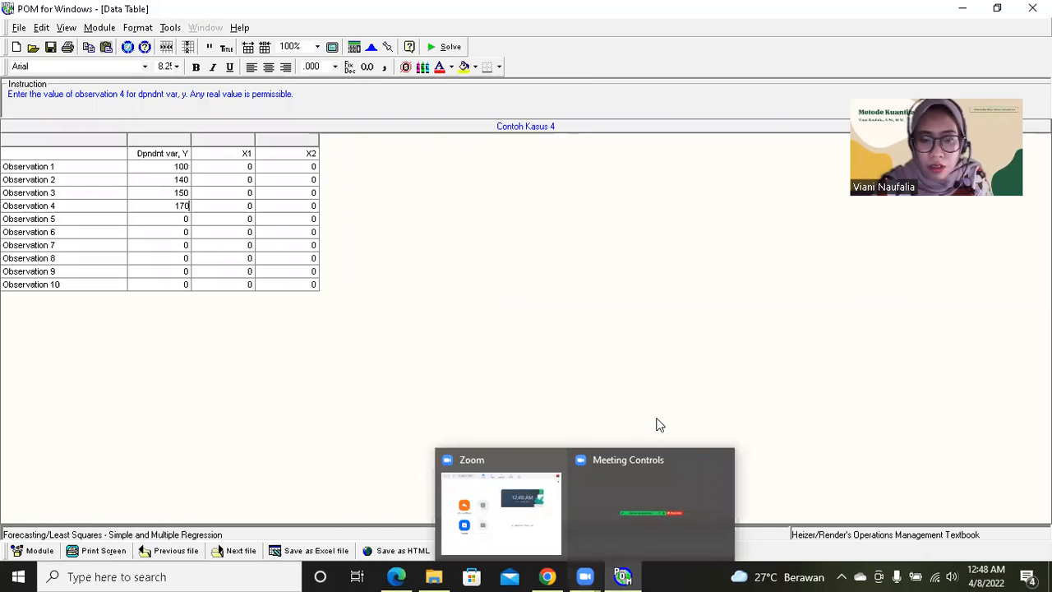
click(622, 576)
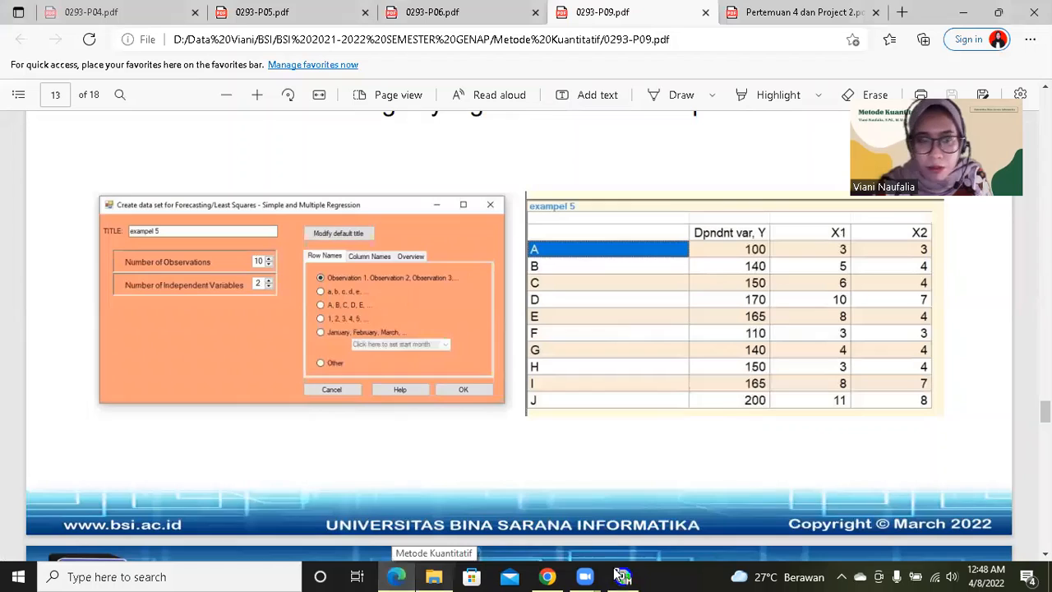
click(622, 576)
key(Return)
text(165)
key(Return)
text(110)
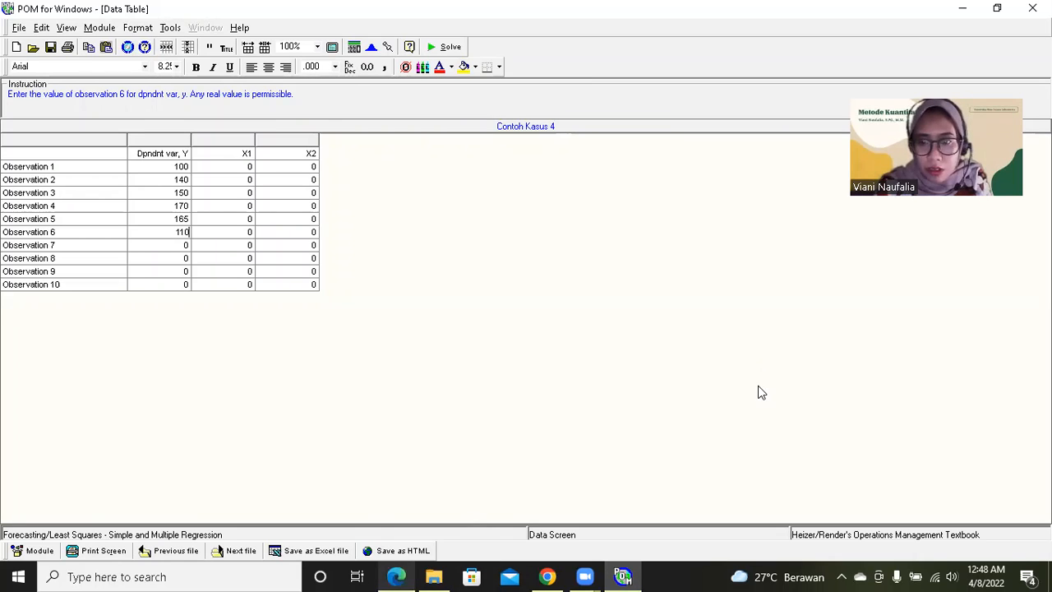
- Following the PDF table, enter Y values 140, 150, 165 and 200 for observations 7 to 10
click(631, 573)
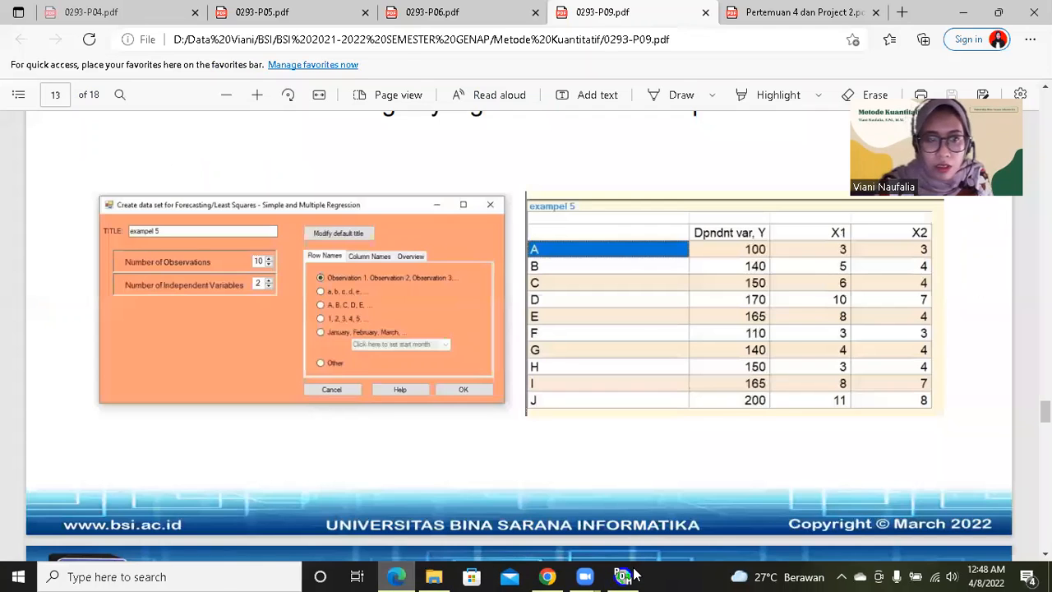
click(626, 576)
key(Return)
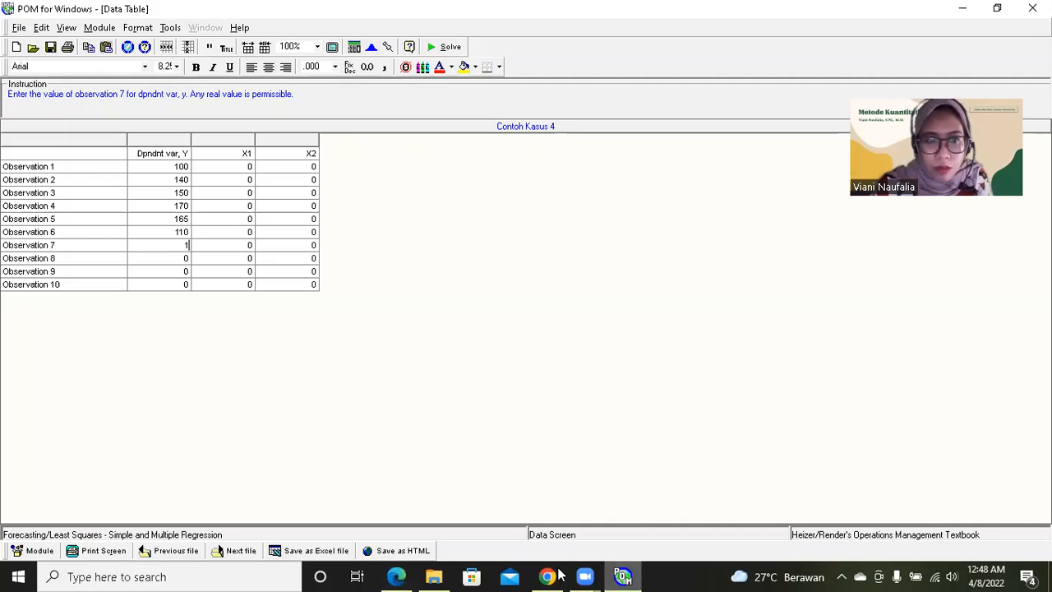
text(140)
key(Return)
text(150)
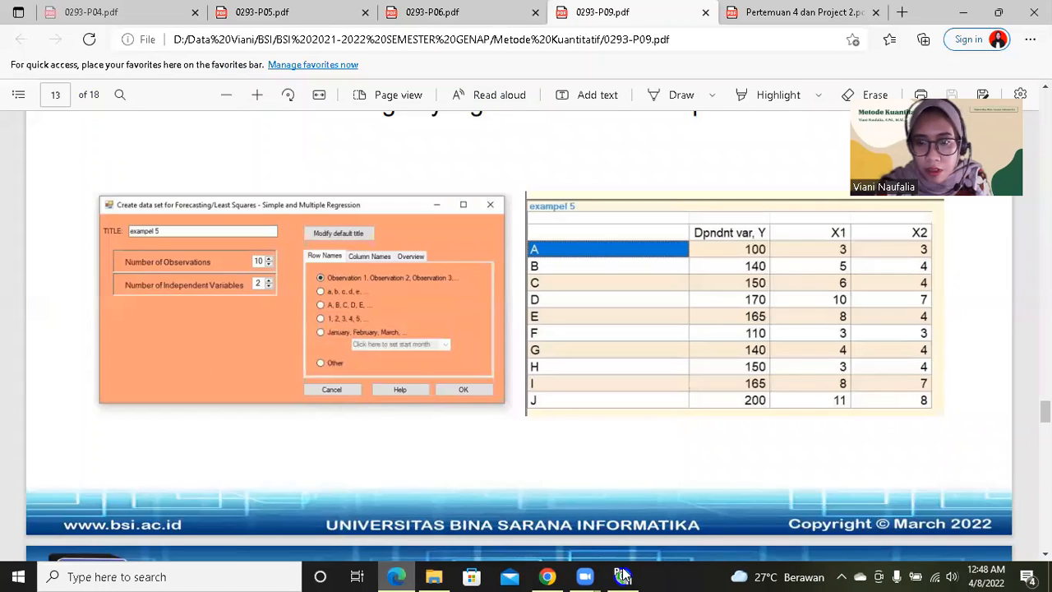
key(alt+Tab)
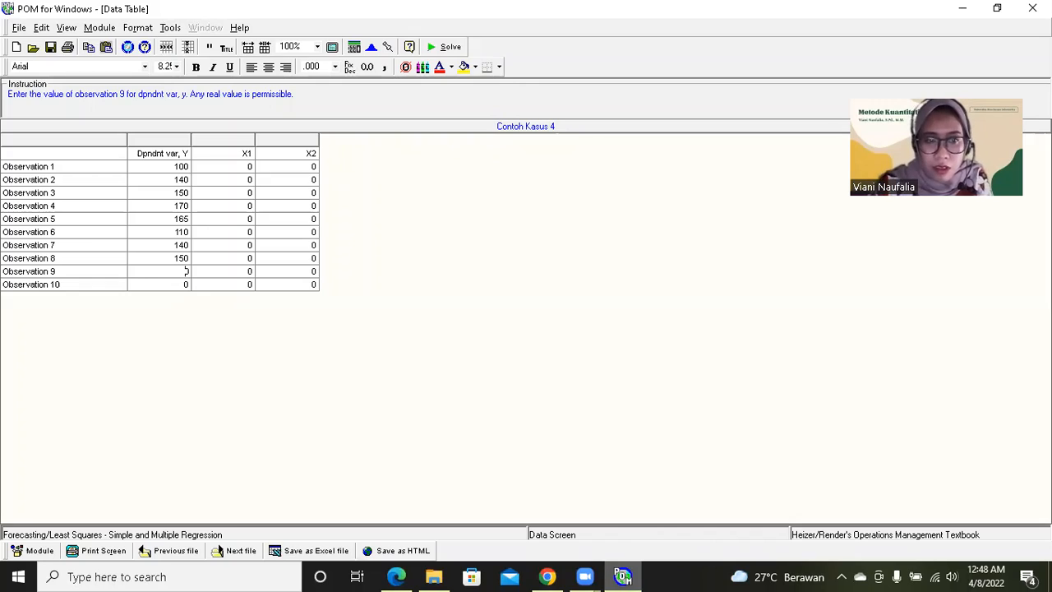
click(399, 574)
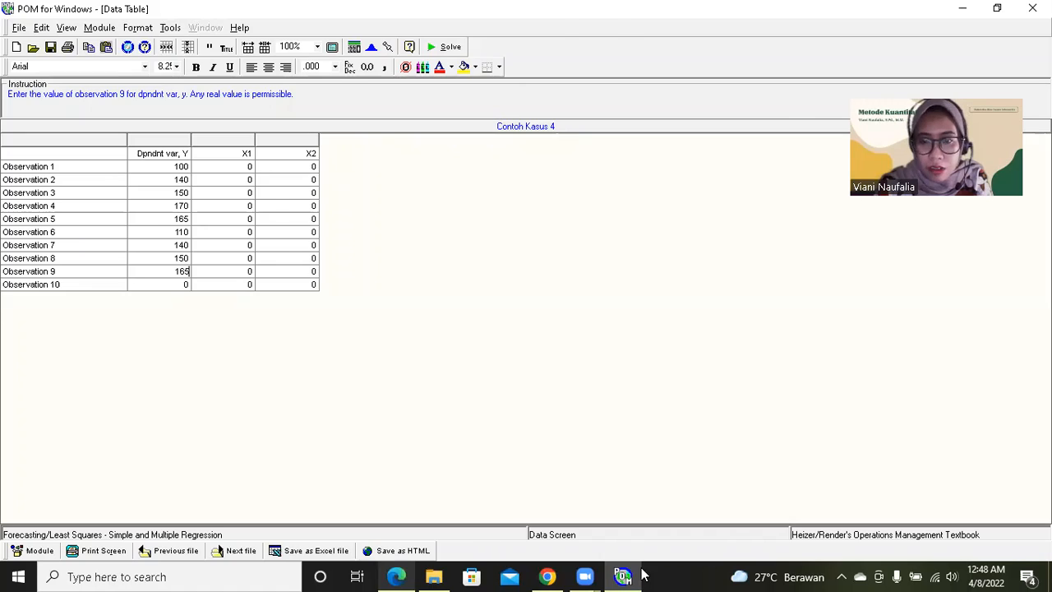
key(alt+Tab)
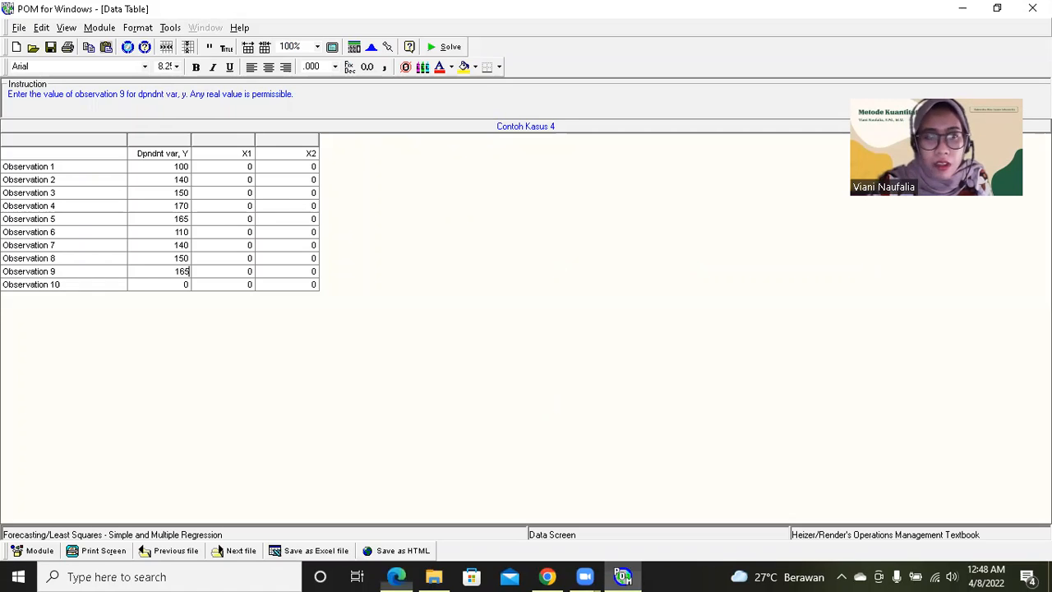
key(Return)
text(200)
key(Return)
- Check the PDF table's first row and enter 3 for both X1 and X2 of observation 1
key(alt+Tab)
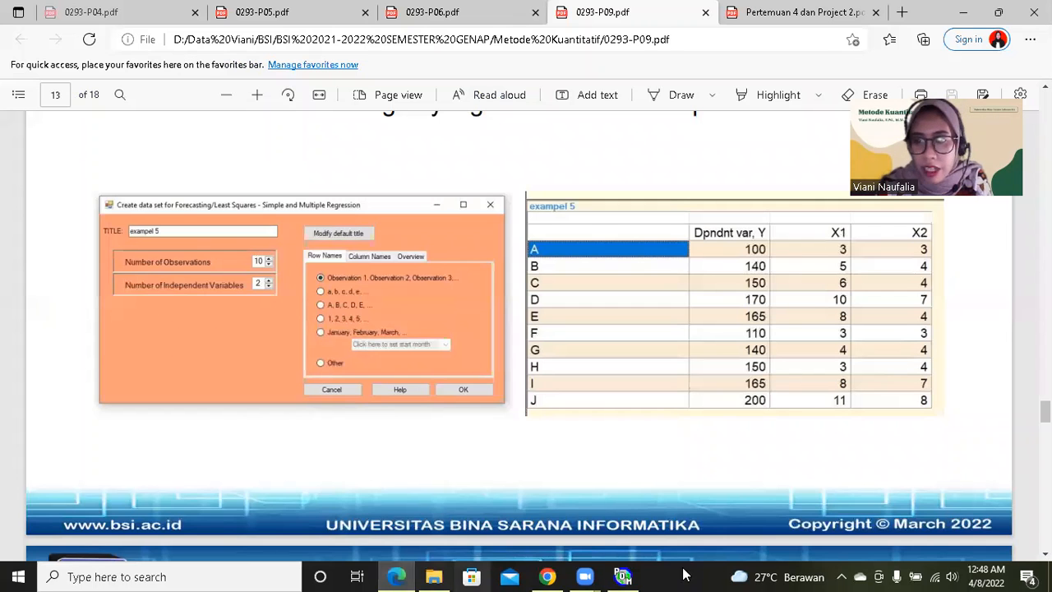
click(640, 575)
text(3)
key(Return)
key(Return)
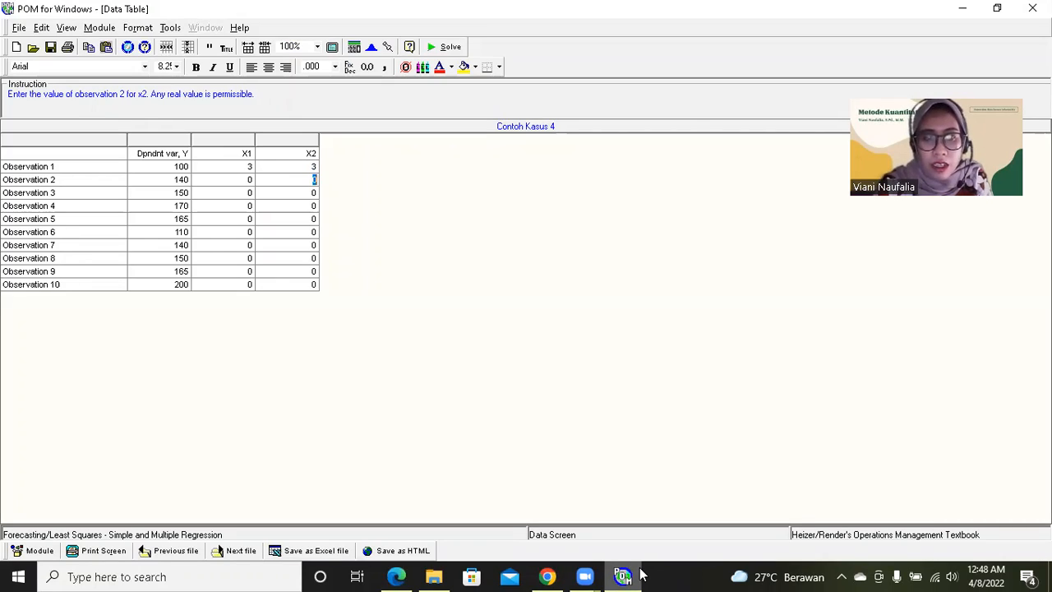
- Enter 5 for X1 and 4 for X2 of observation 2
key(Left)
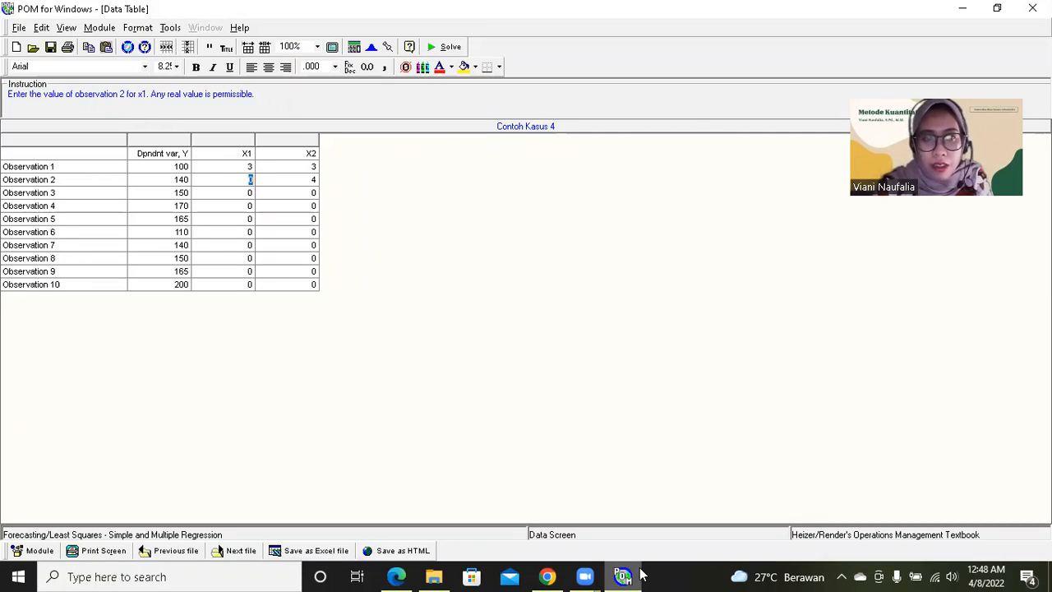
text(5)
key(Return)
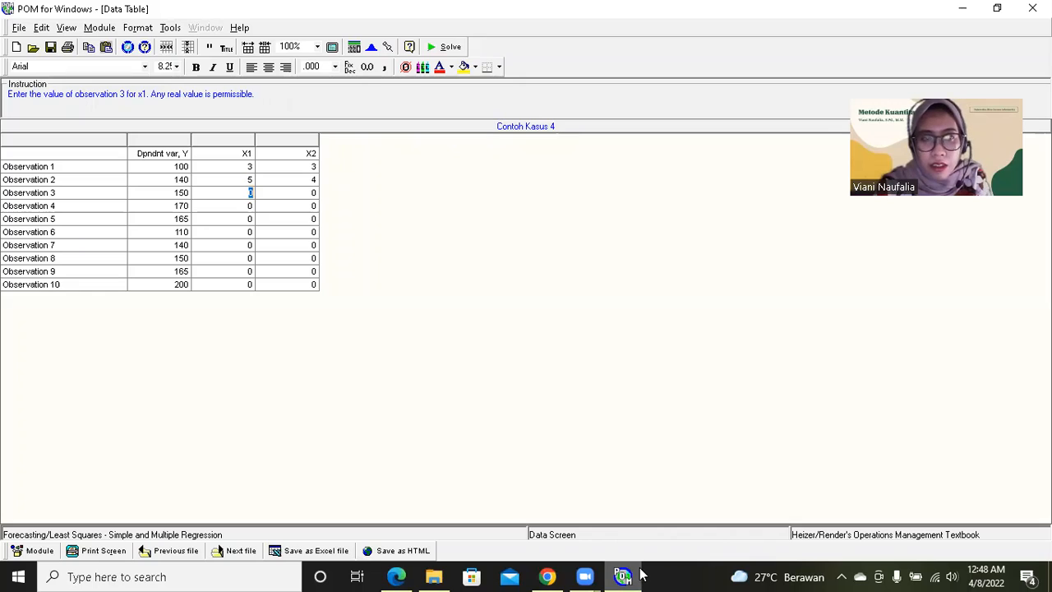
- Following the table in 0293-P09.pdf, enter X1 6 and X2 4 for observation 3, and X1 10 and X2 7 for observation 4
click(409, 575)
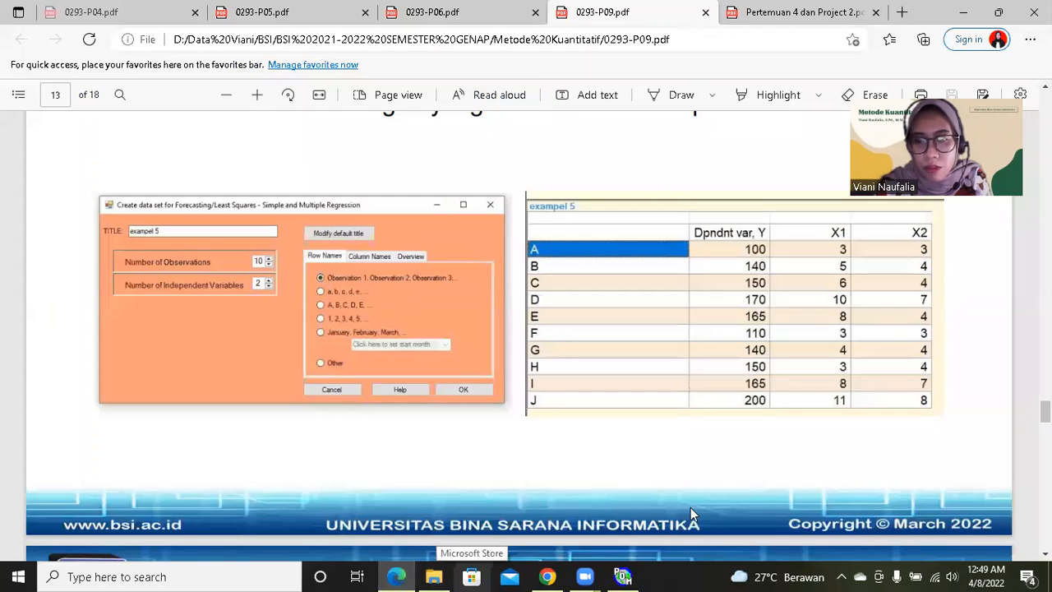
click(621, 575)
text(6)
key(Return)
text(10)
key(Tab)
key(Up)
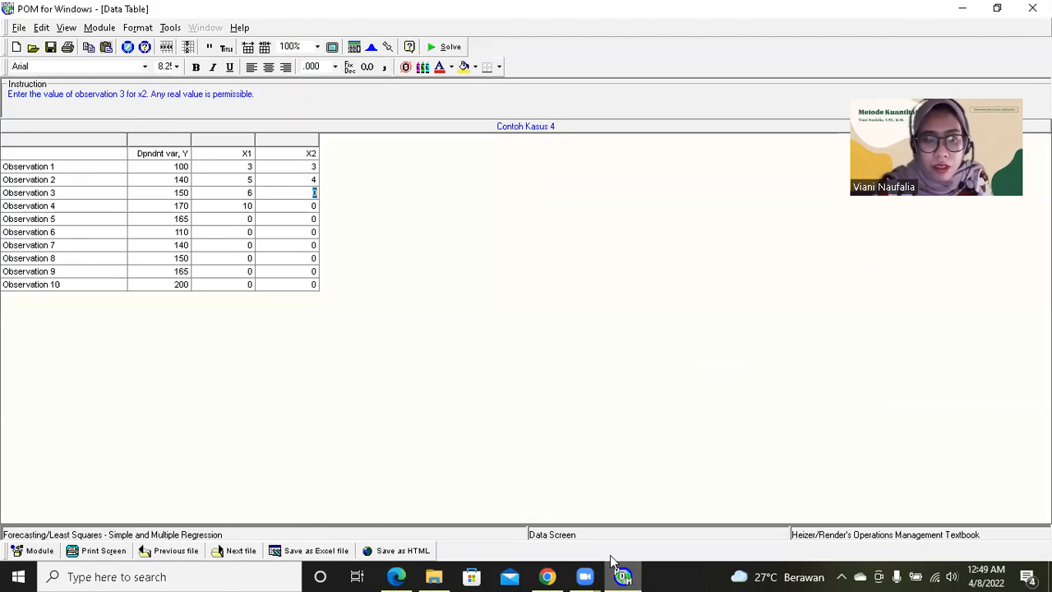
text(4)
key(Return)
text(7)
key(Tab)
- Following the PDF table, enter X1 8 and X2 4 for observation 5, and 3 for both X1 and X2 of observation 6
mouse_move(395, 576)
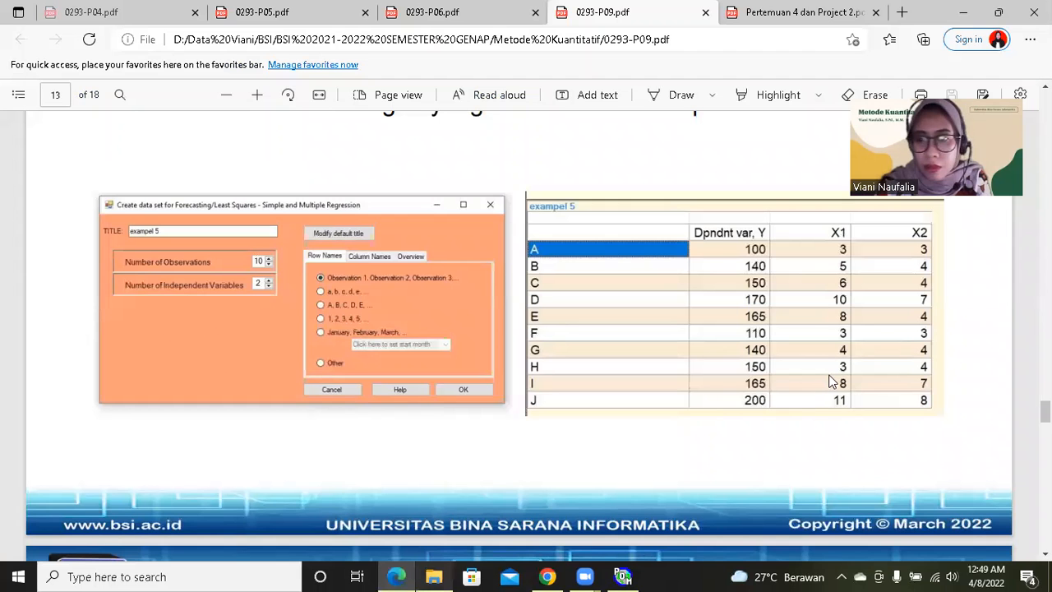
click(625, 575)
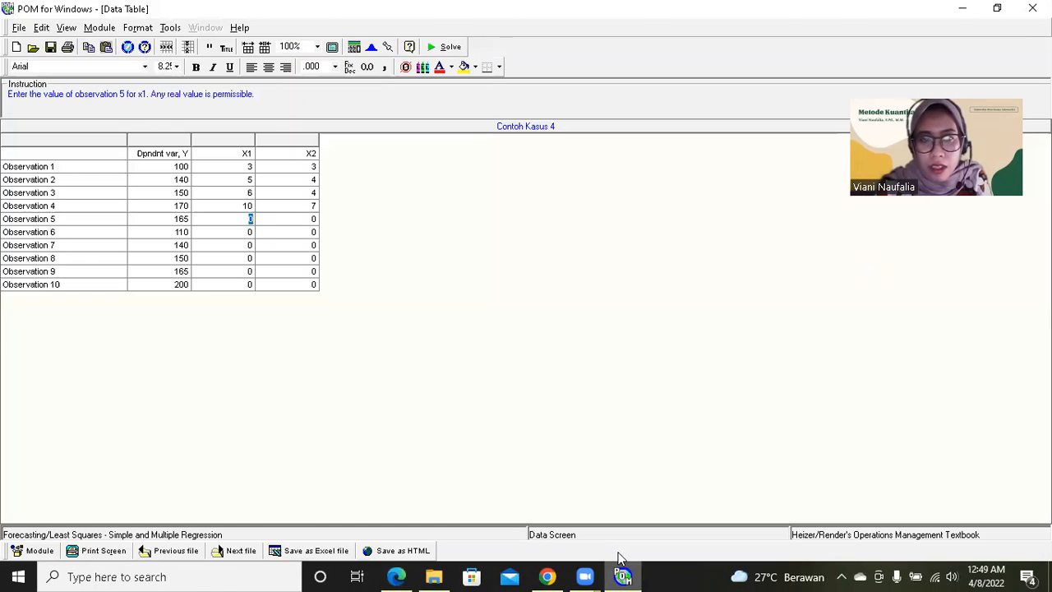
text(8)
key(Return)
text(3)
key(Tab)
key(Up)
text(4)
key(Return)
- Check the PDF table and enter X1 4 and X2 3 for observation 7, and 4 for both X1 and X2 of observation 8
click(396, 576)
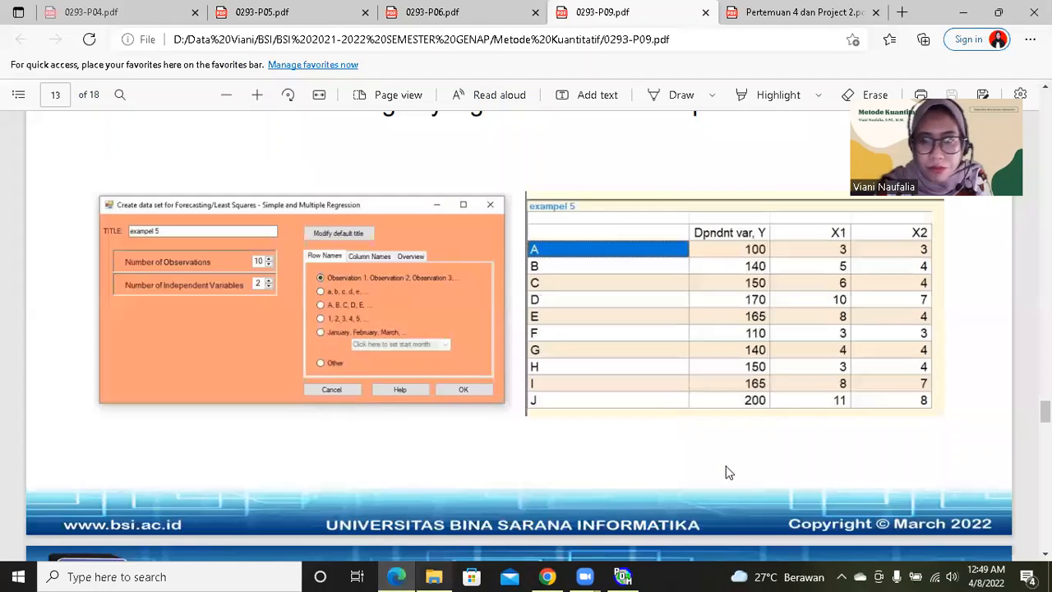
click(624, 576)
click(244, 246)
text(4)
key(Return)
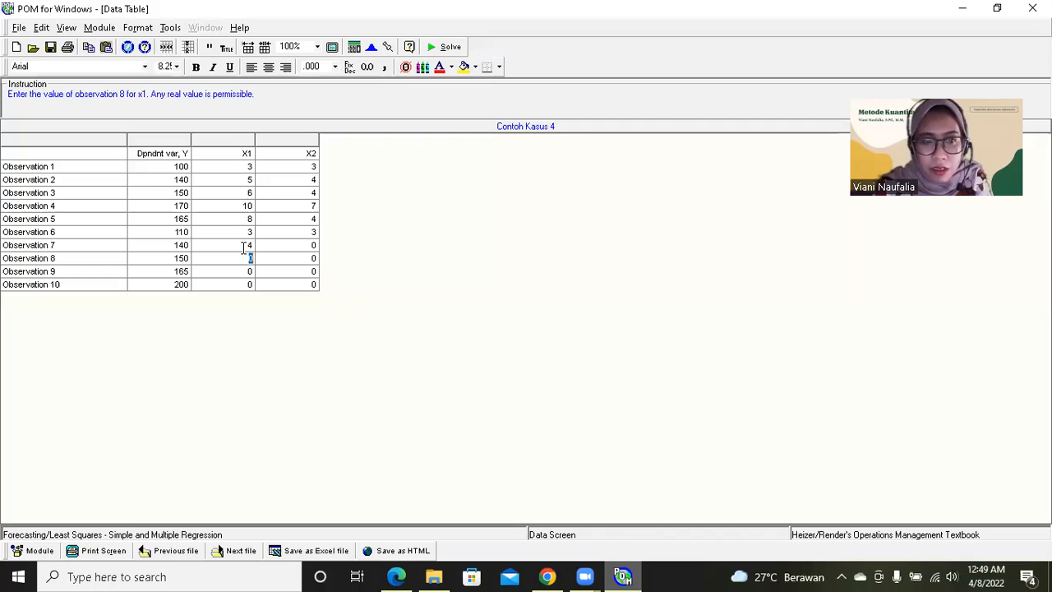
key(Up)
key(Right)
click(244, 253)
text(4)
key(Right)
text(4)
key(Down)
key(Left)
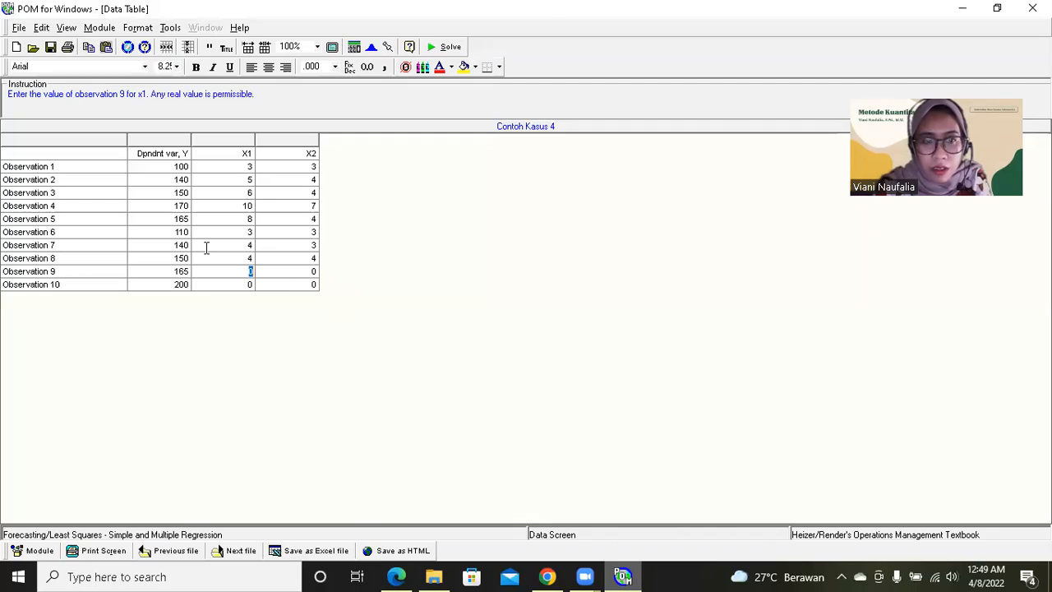
- Recheck the PDF table and correct observation 7's X2 to 4 and observation 8's X1 to 3
click(396, 576)
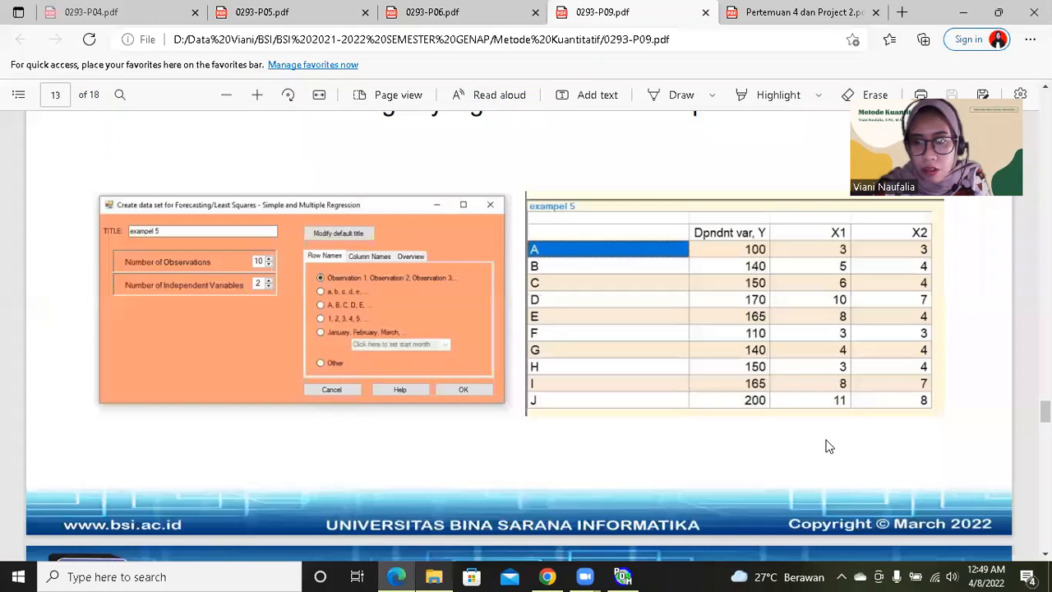
click(623, 577)
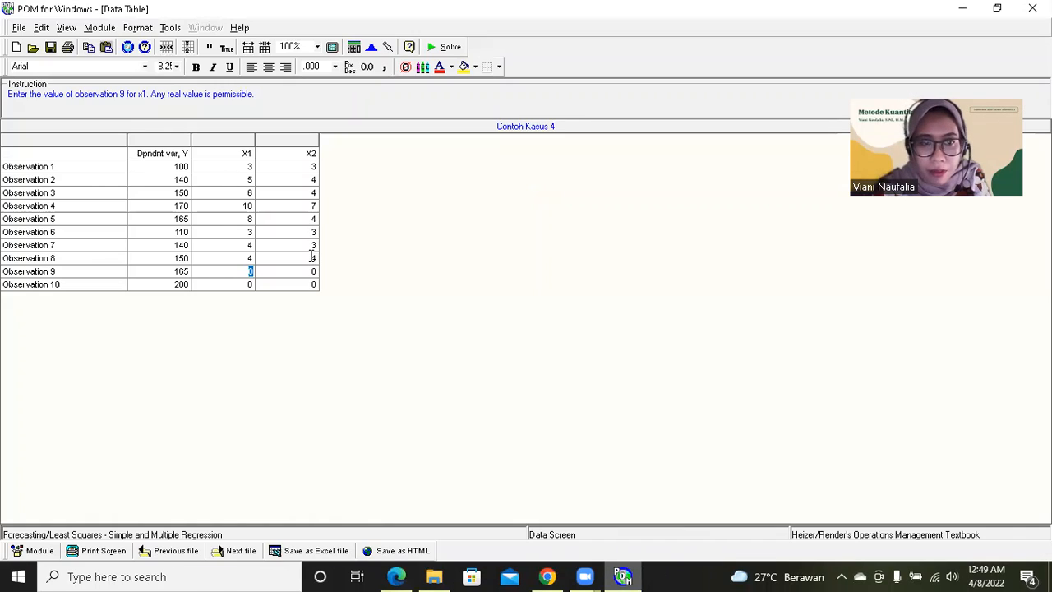
click(311, 245)
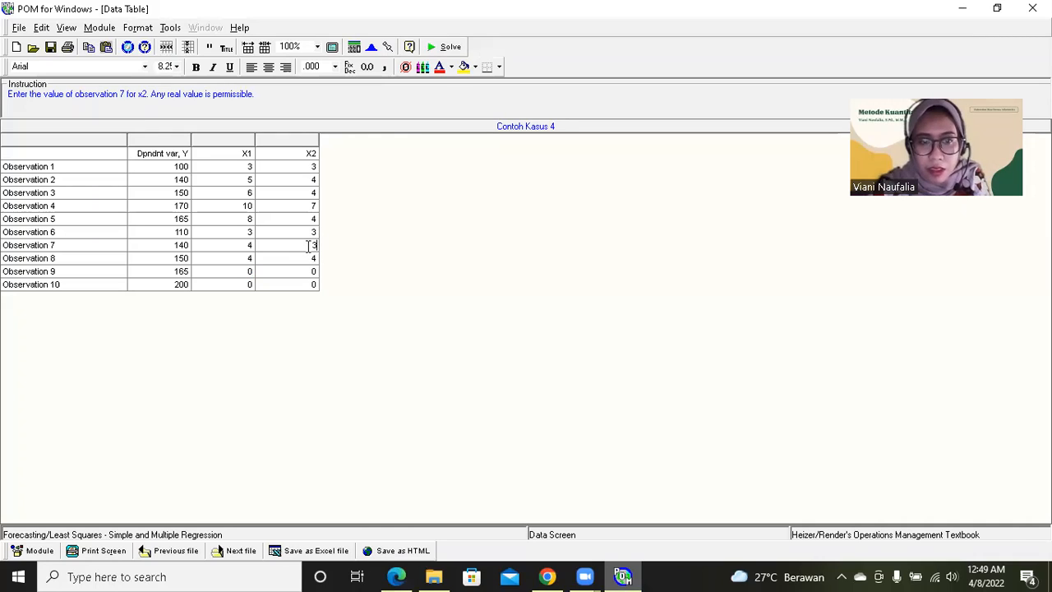
click(252, 260)
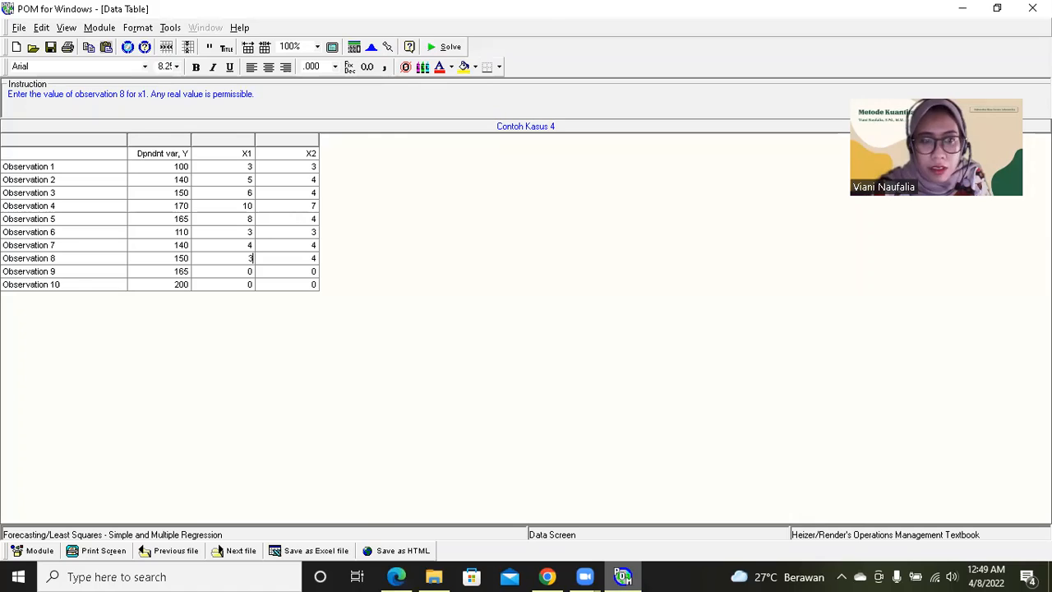
- Following the PDF table, enter X1 8 and X2 7 for observation 9, and X1 11 and X2 8 for observation 10
click(397, 577)
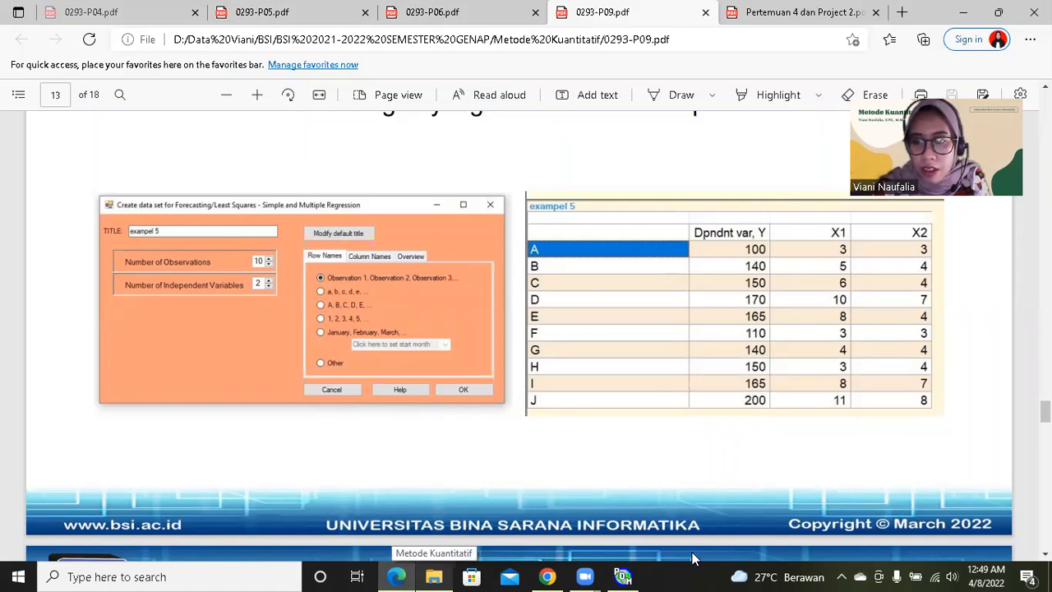
click(622, 576)
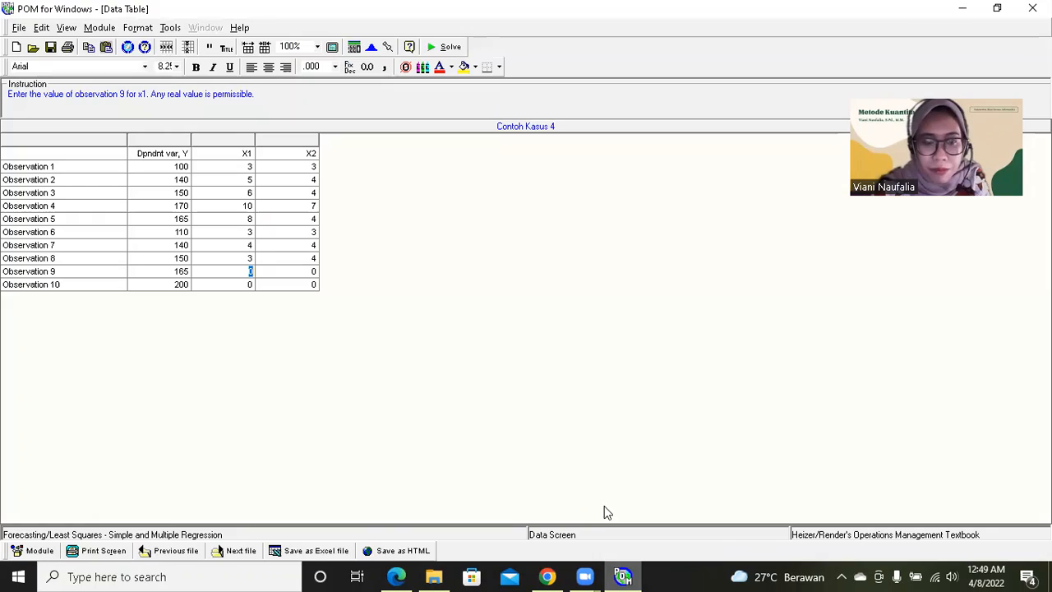
text(8)
key(Right)
text(7)
key(Down)
key(Left)
text(11)
key(Right)
text(8)
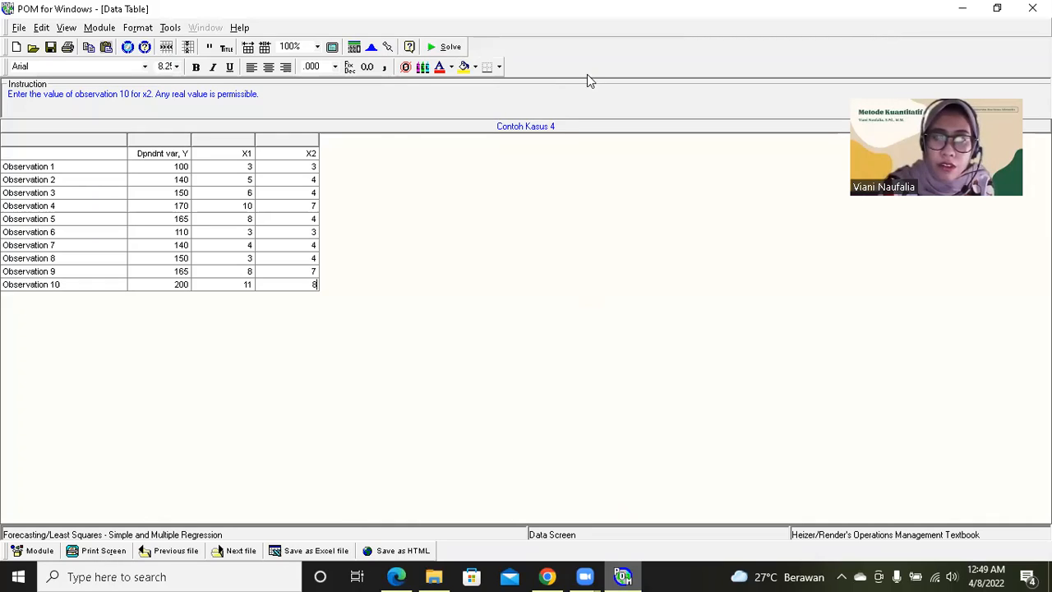
- Solve the Contoh Kasus 4 multiple regression and list its available result windows
click(450, 47)
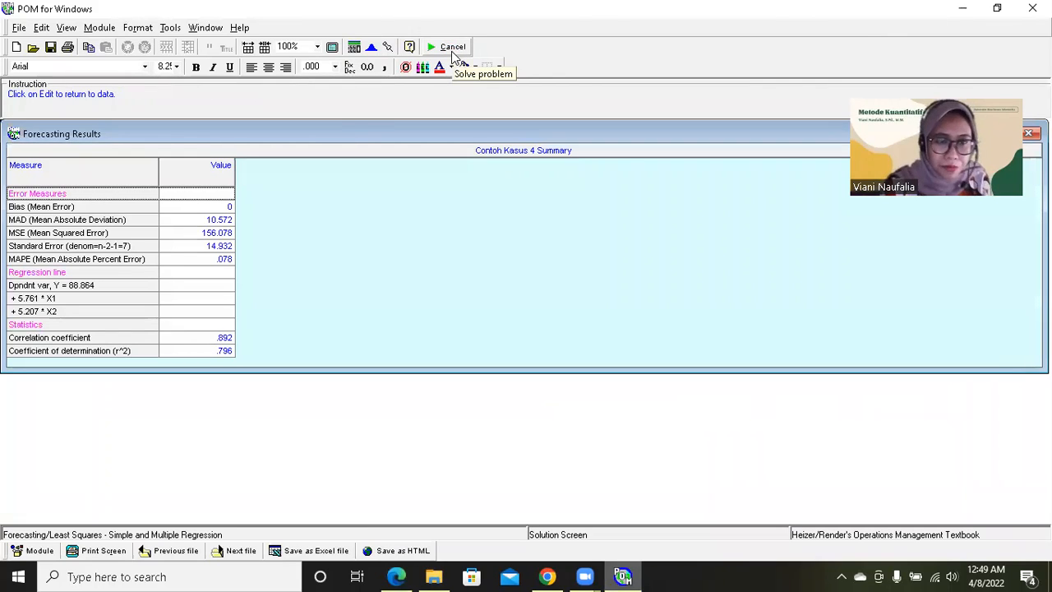
click(206, 27)
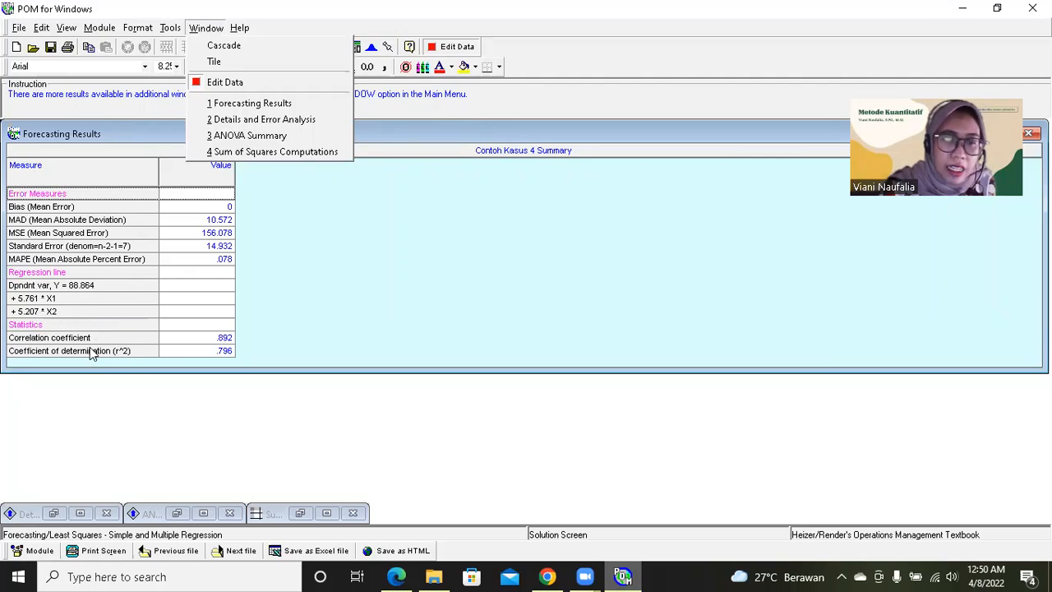
- Compare the regression equation and R2 interpretation in 0293-P09.pdf with the Regresi Linear Berganda case table in the Pertemuan 4 dan Project 2 PDF
click(397, 577)
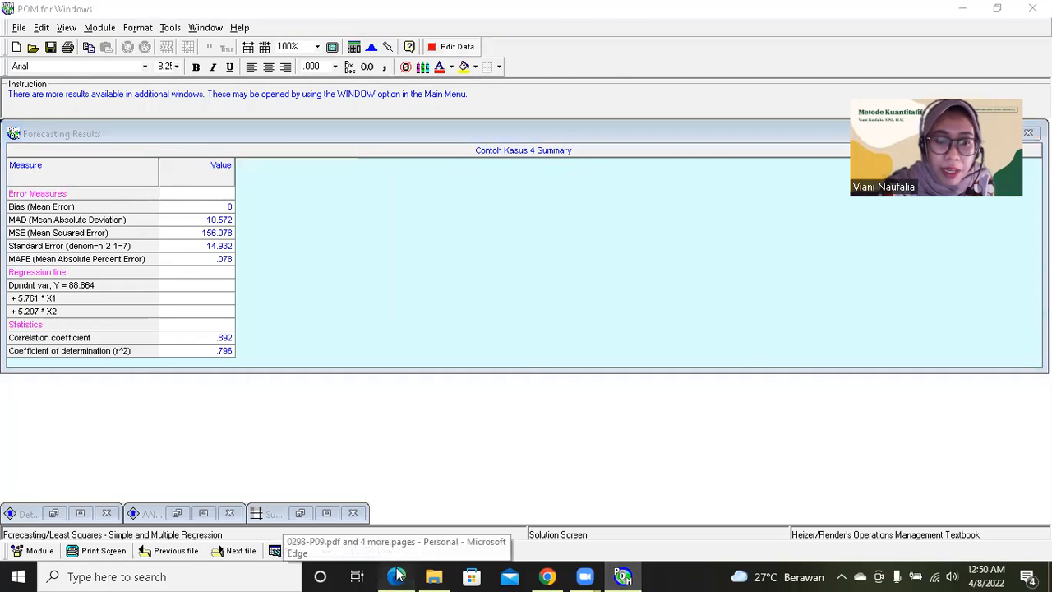
click(397, 576)
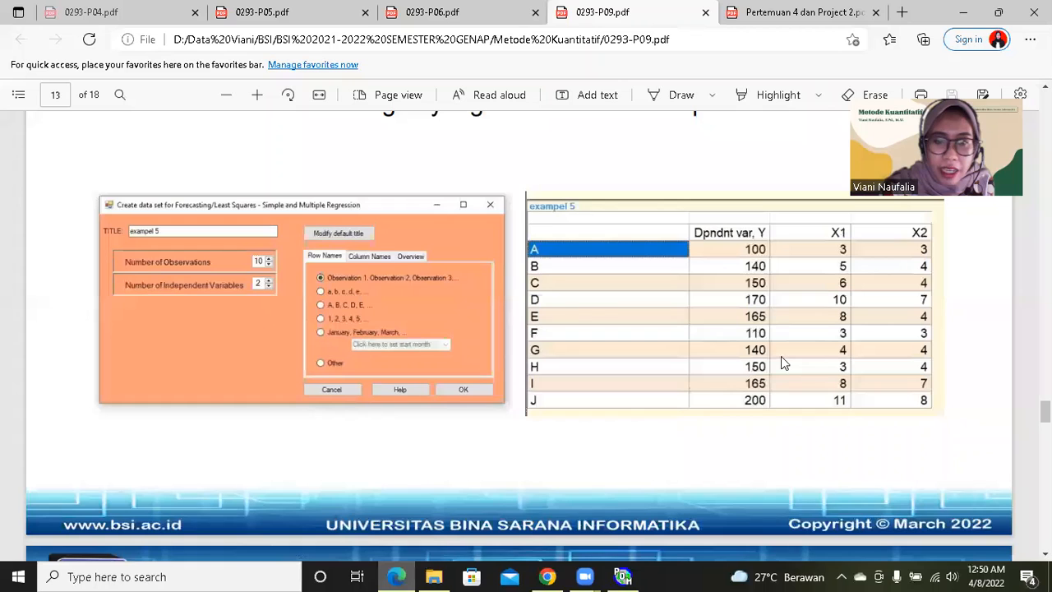
scroll(781, 364, down, 10)
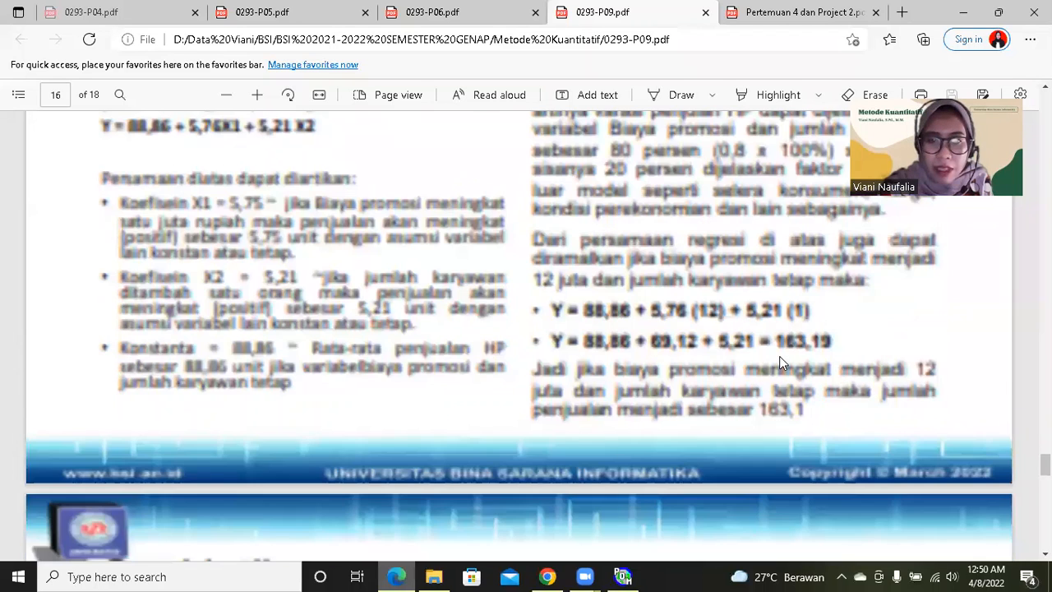
scroll(863, 342, up, 1)
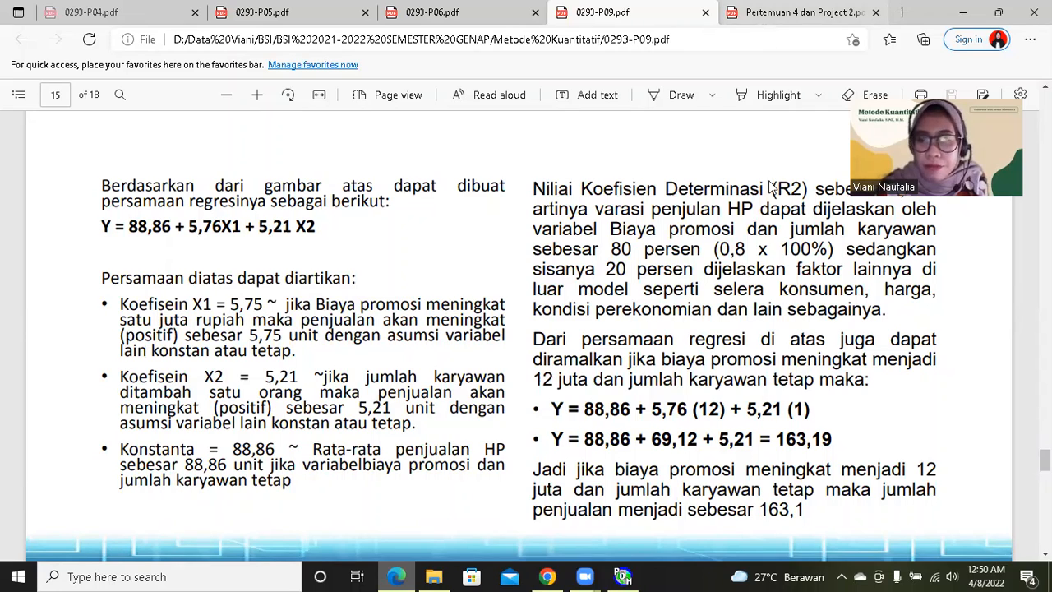
key(ctrl+Tab)
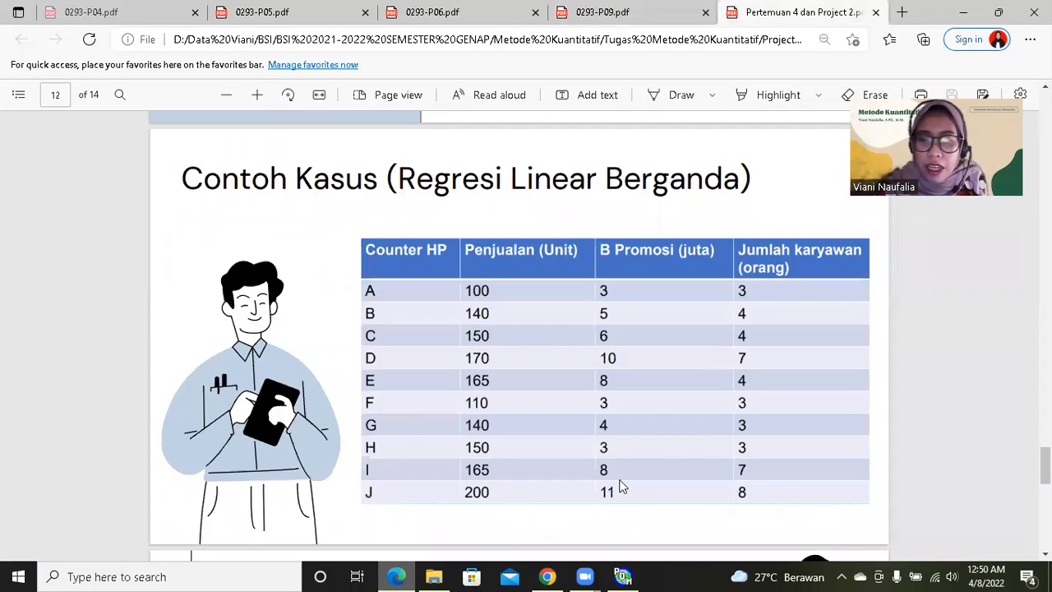
scroll(633, 427, down, 1)
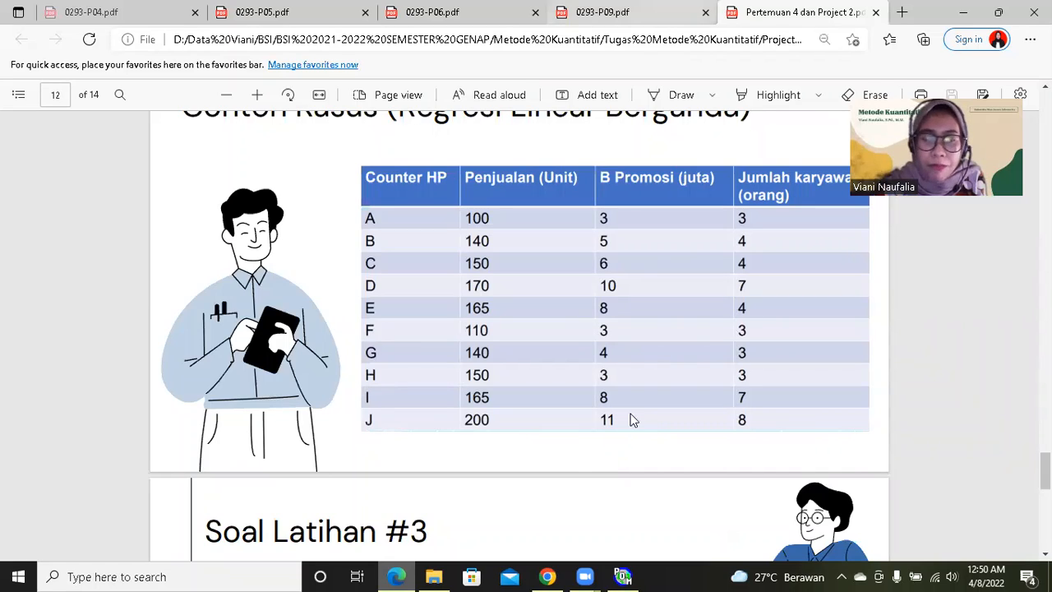
key(ctrl+shift+Tab)
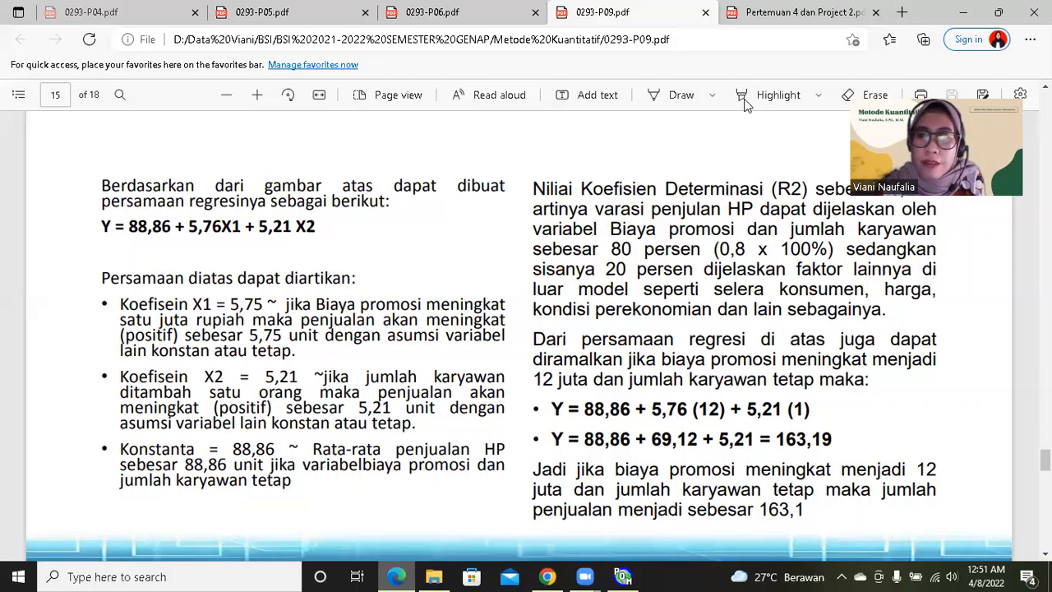
key(ctrl+Tab)
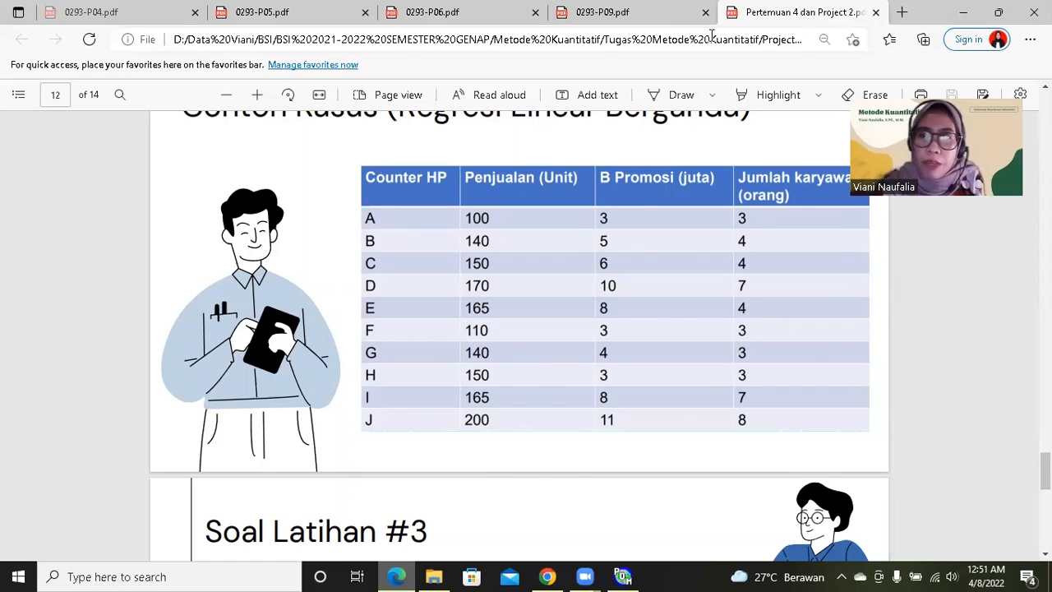
click(690, 13)
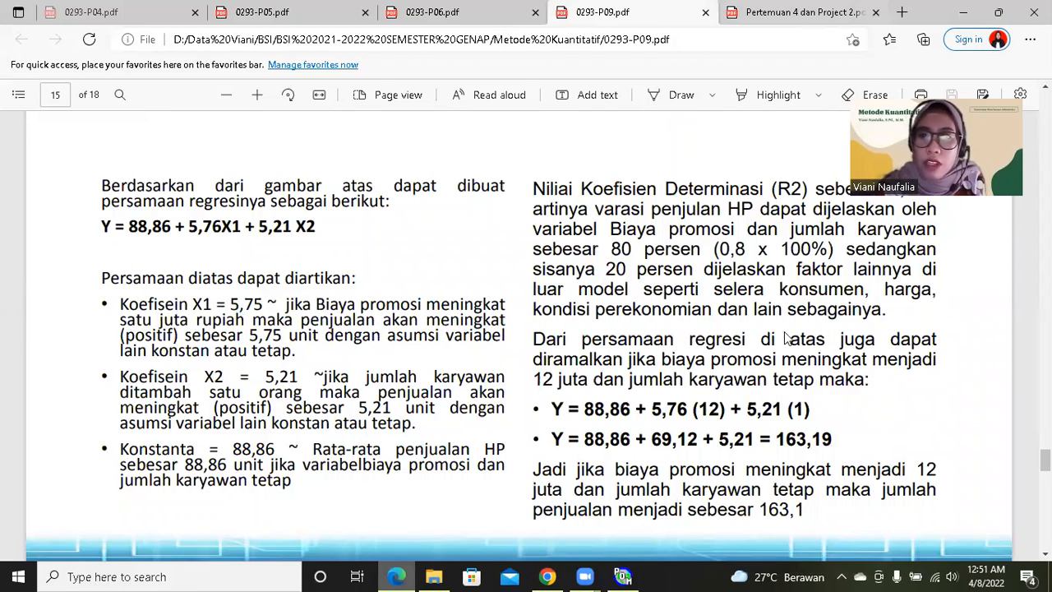
key(ctrl+Tab)
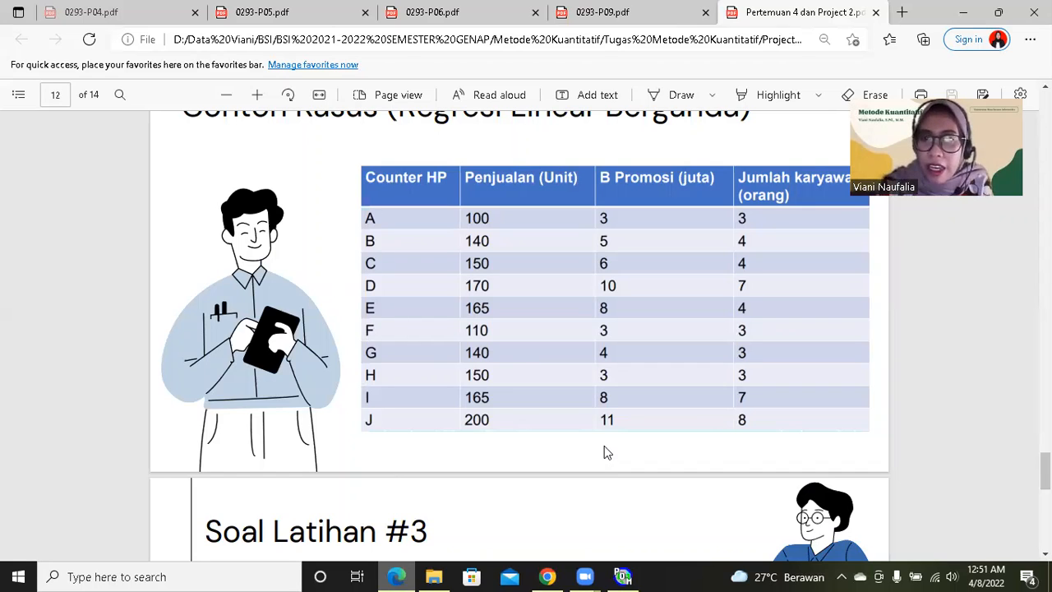
key(ctrl+shift+Tab)
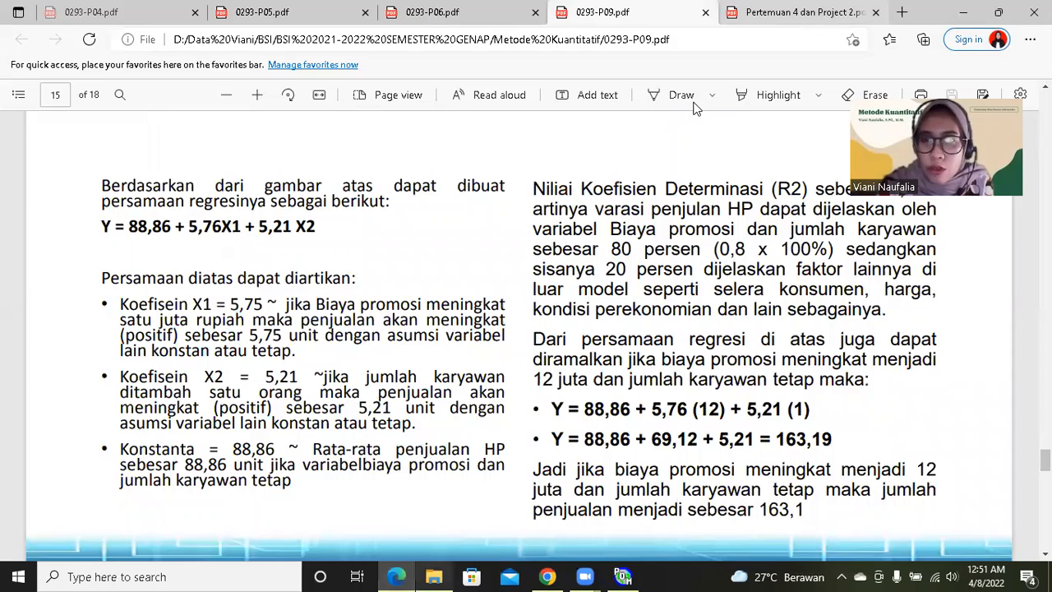
- Review the Soal Latihan #3 exercises in the Pertemuan 4 dan Project 2 PDF and return to its first page
key(ctrl+Tab)
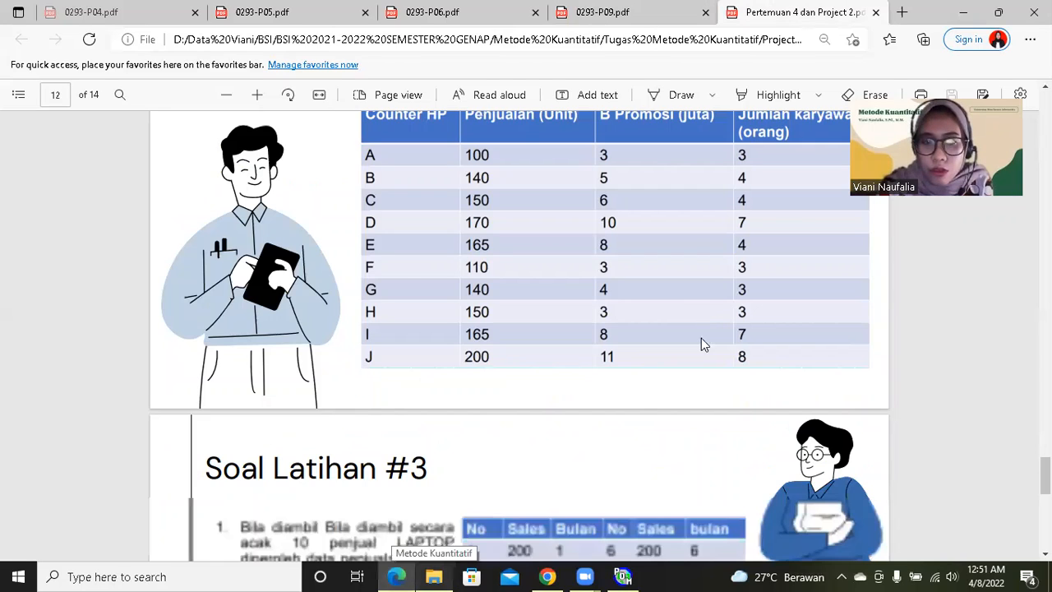
scroll(701, 338, down, 10)
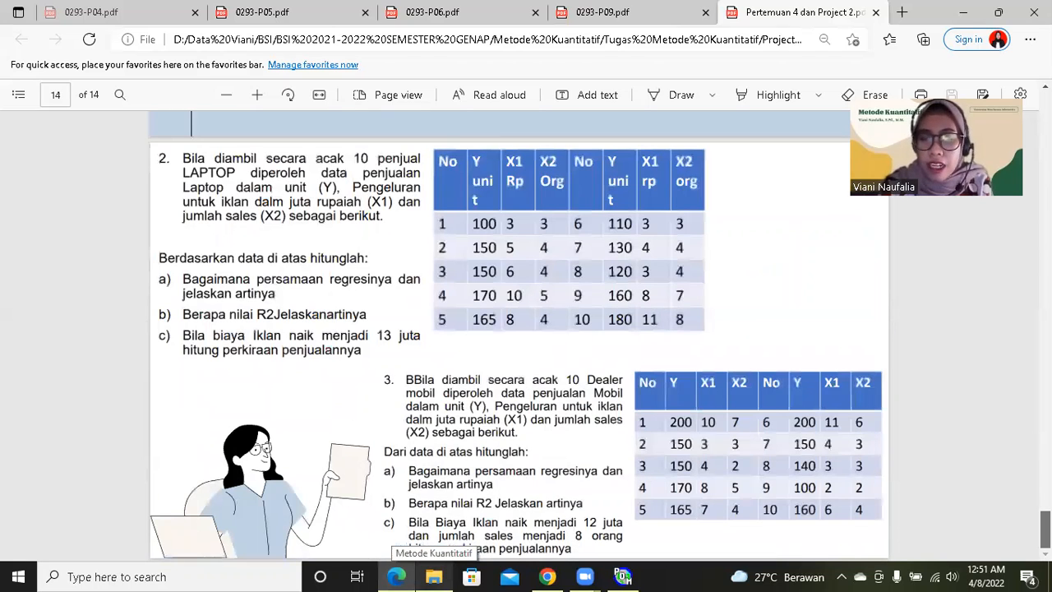
scroll(519, 335, up, 10)
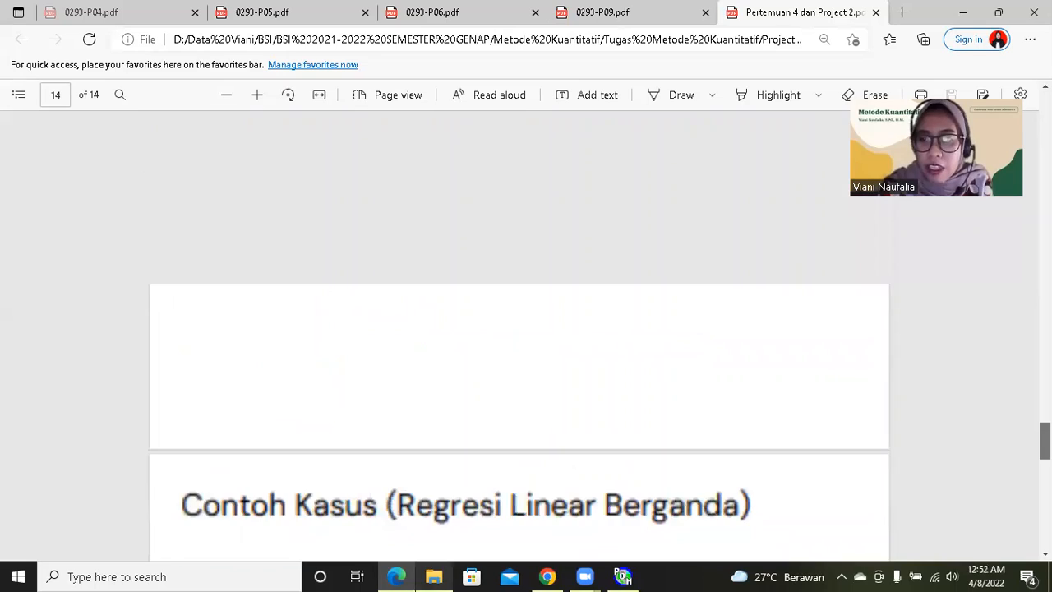
scroll(620, 420, up, 15)
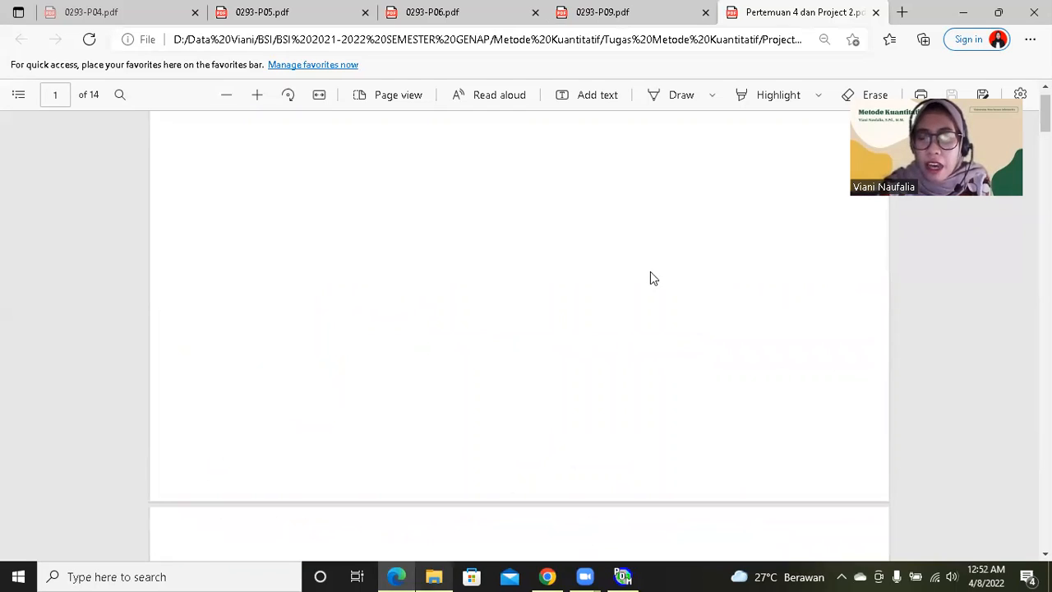
click(582, 575)
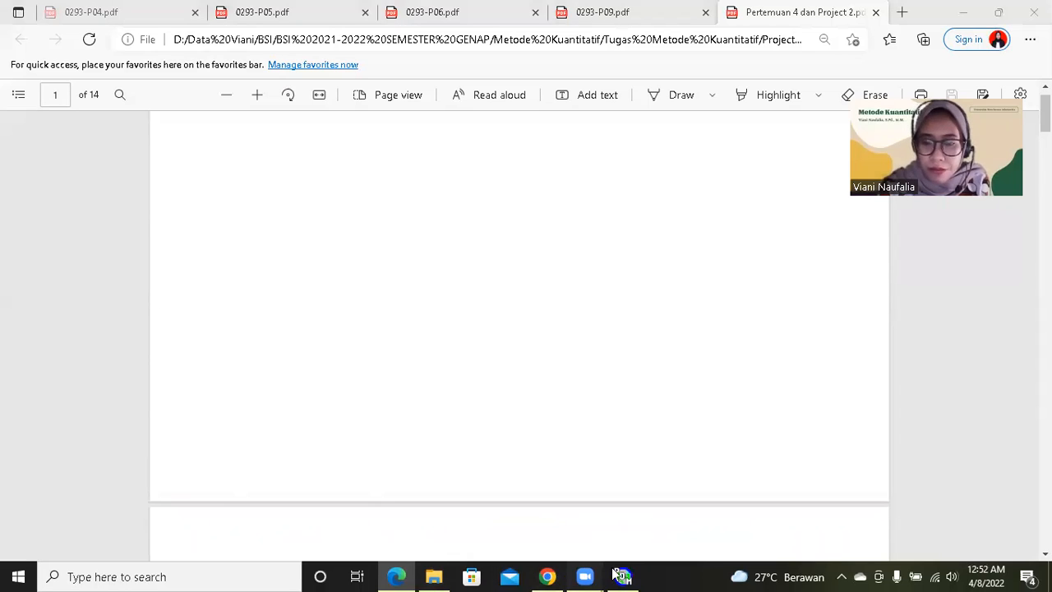
click(584, 575)
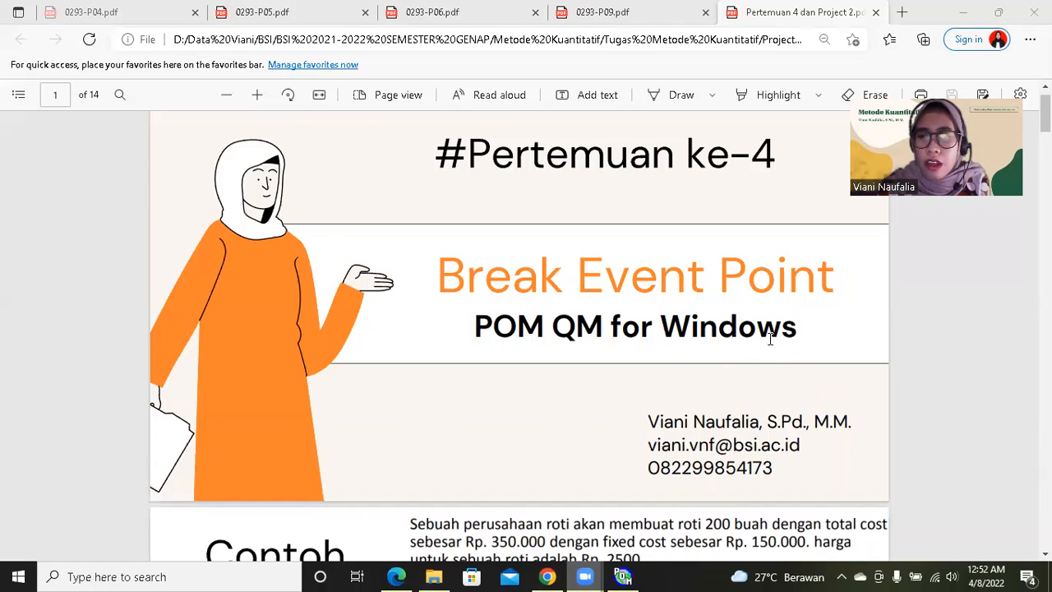
scroll(757, 325, down, 3)
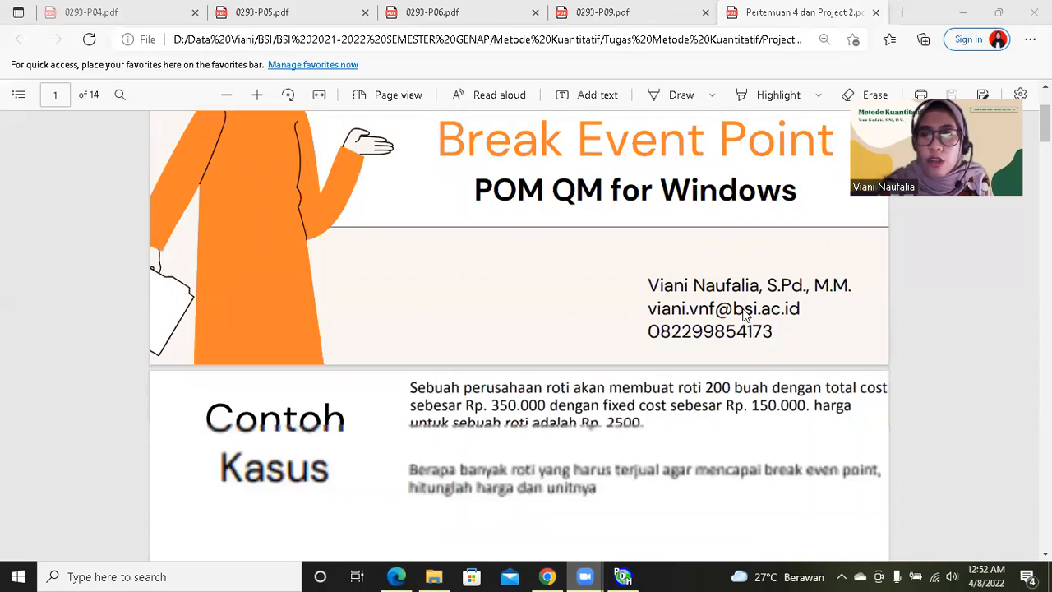
scroll(748, 320, up, 4)
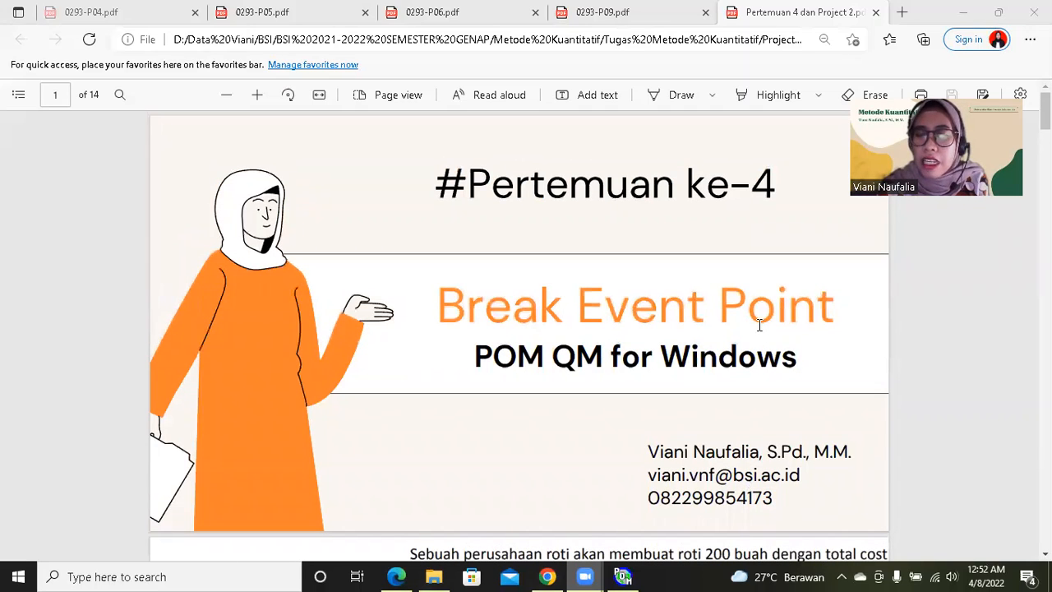